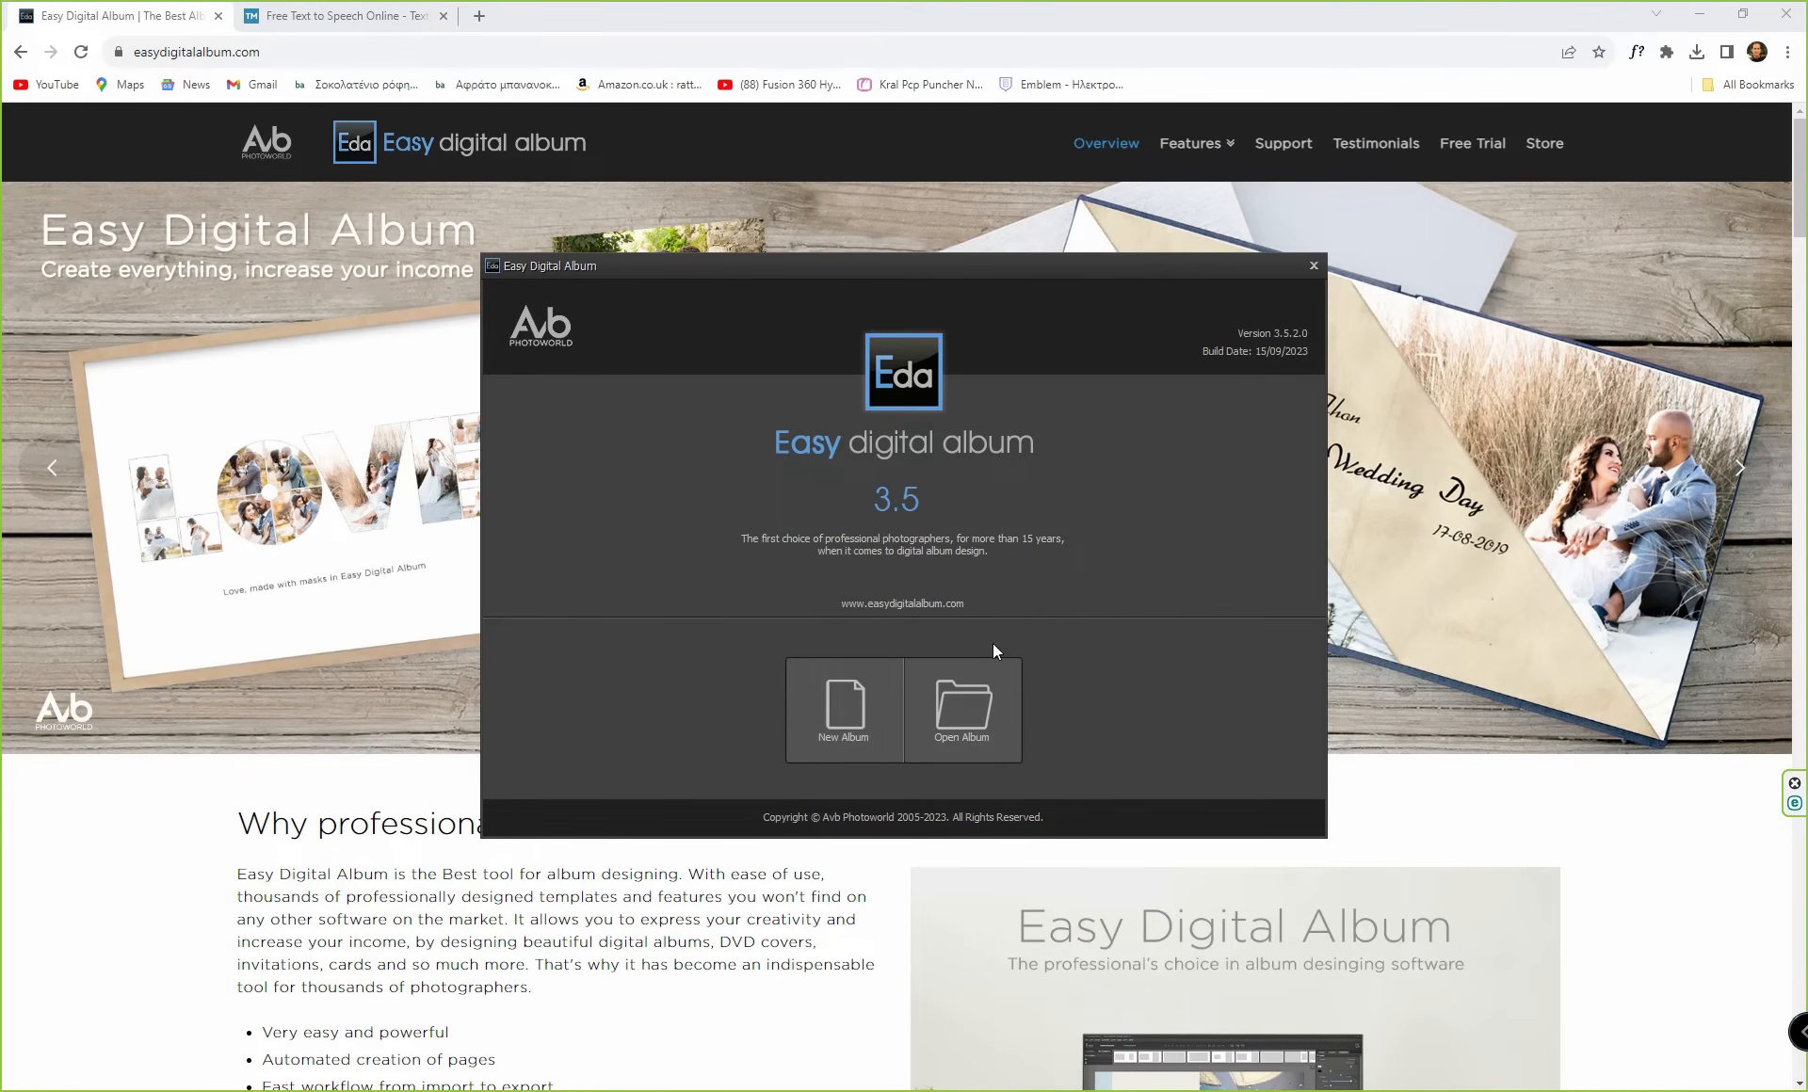
Open the stored 60x30 cm Horiz_Square album created on 27/08/2023.
{"action": "left_click", "coordinate": [958, 729]}
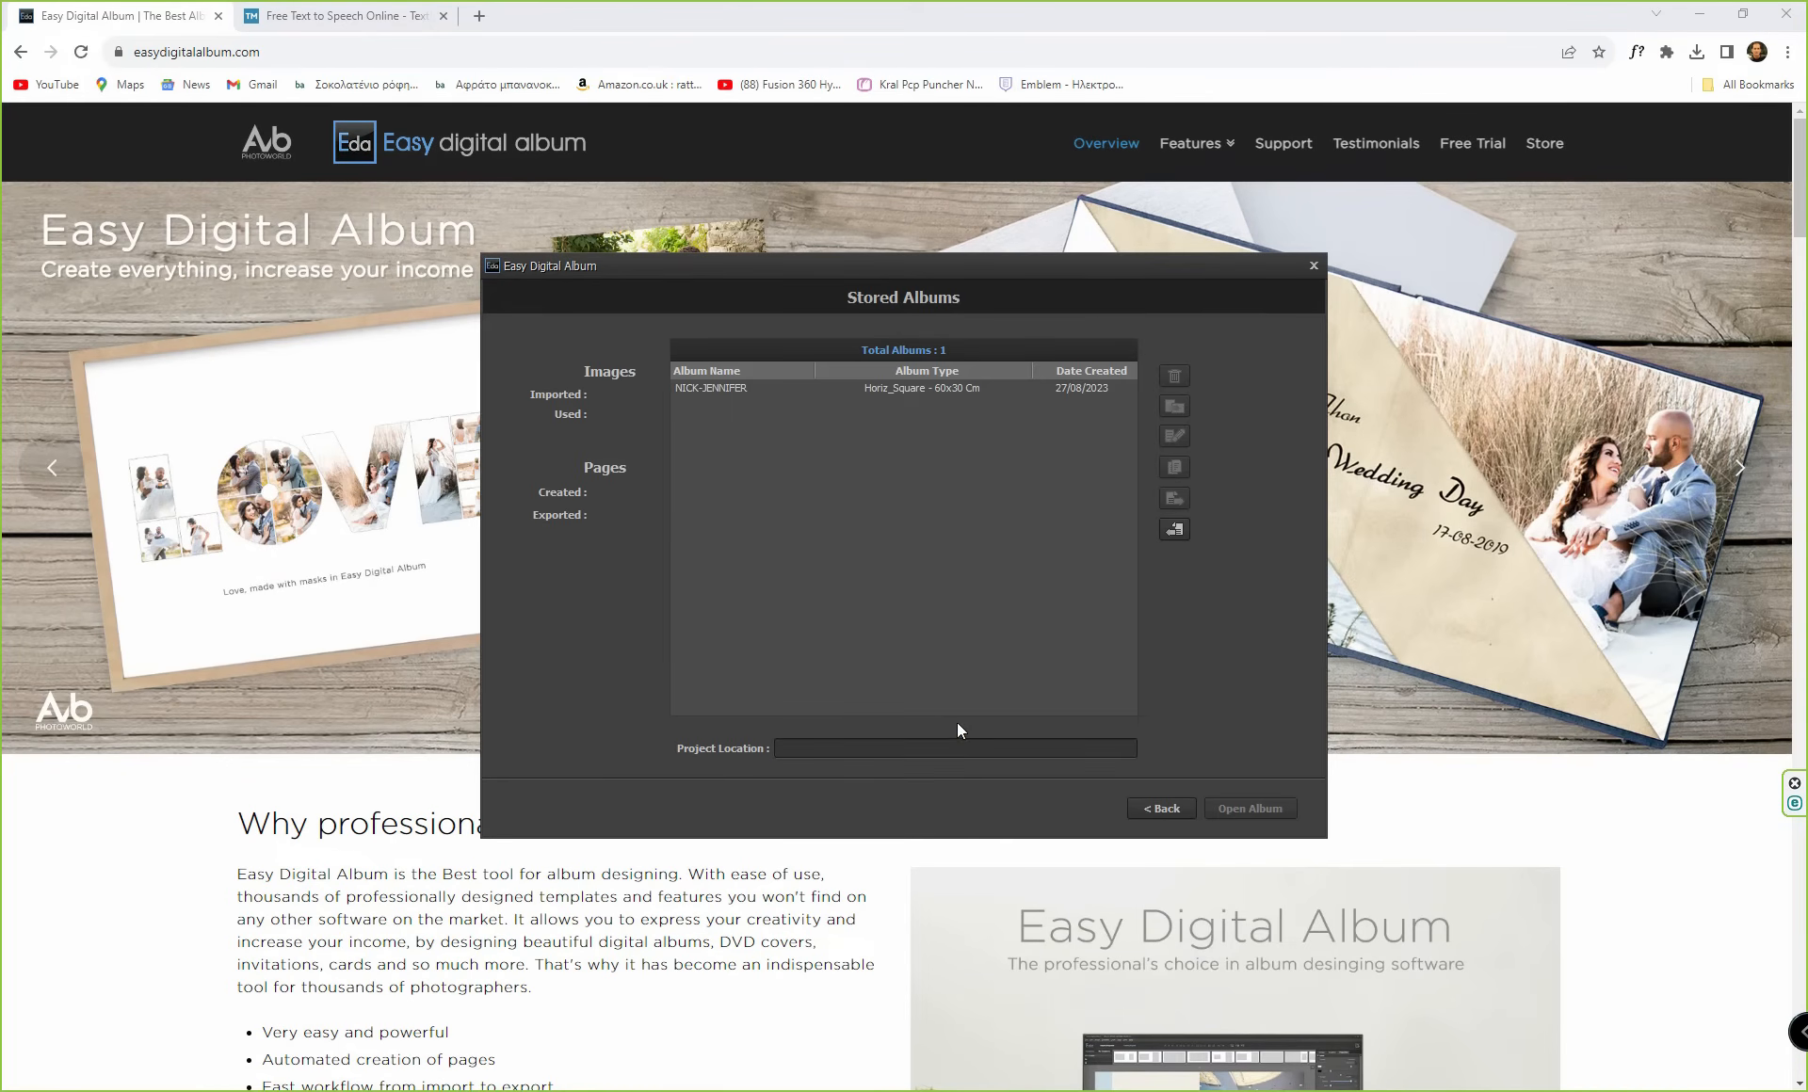
{"action": "left_click", "coordinate": [910, 395]}
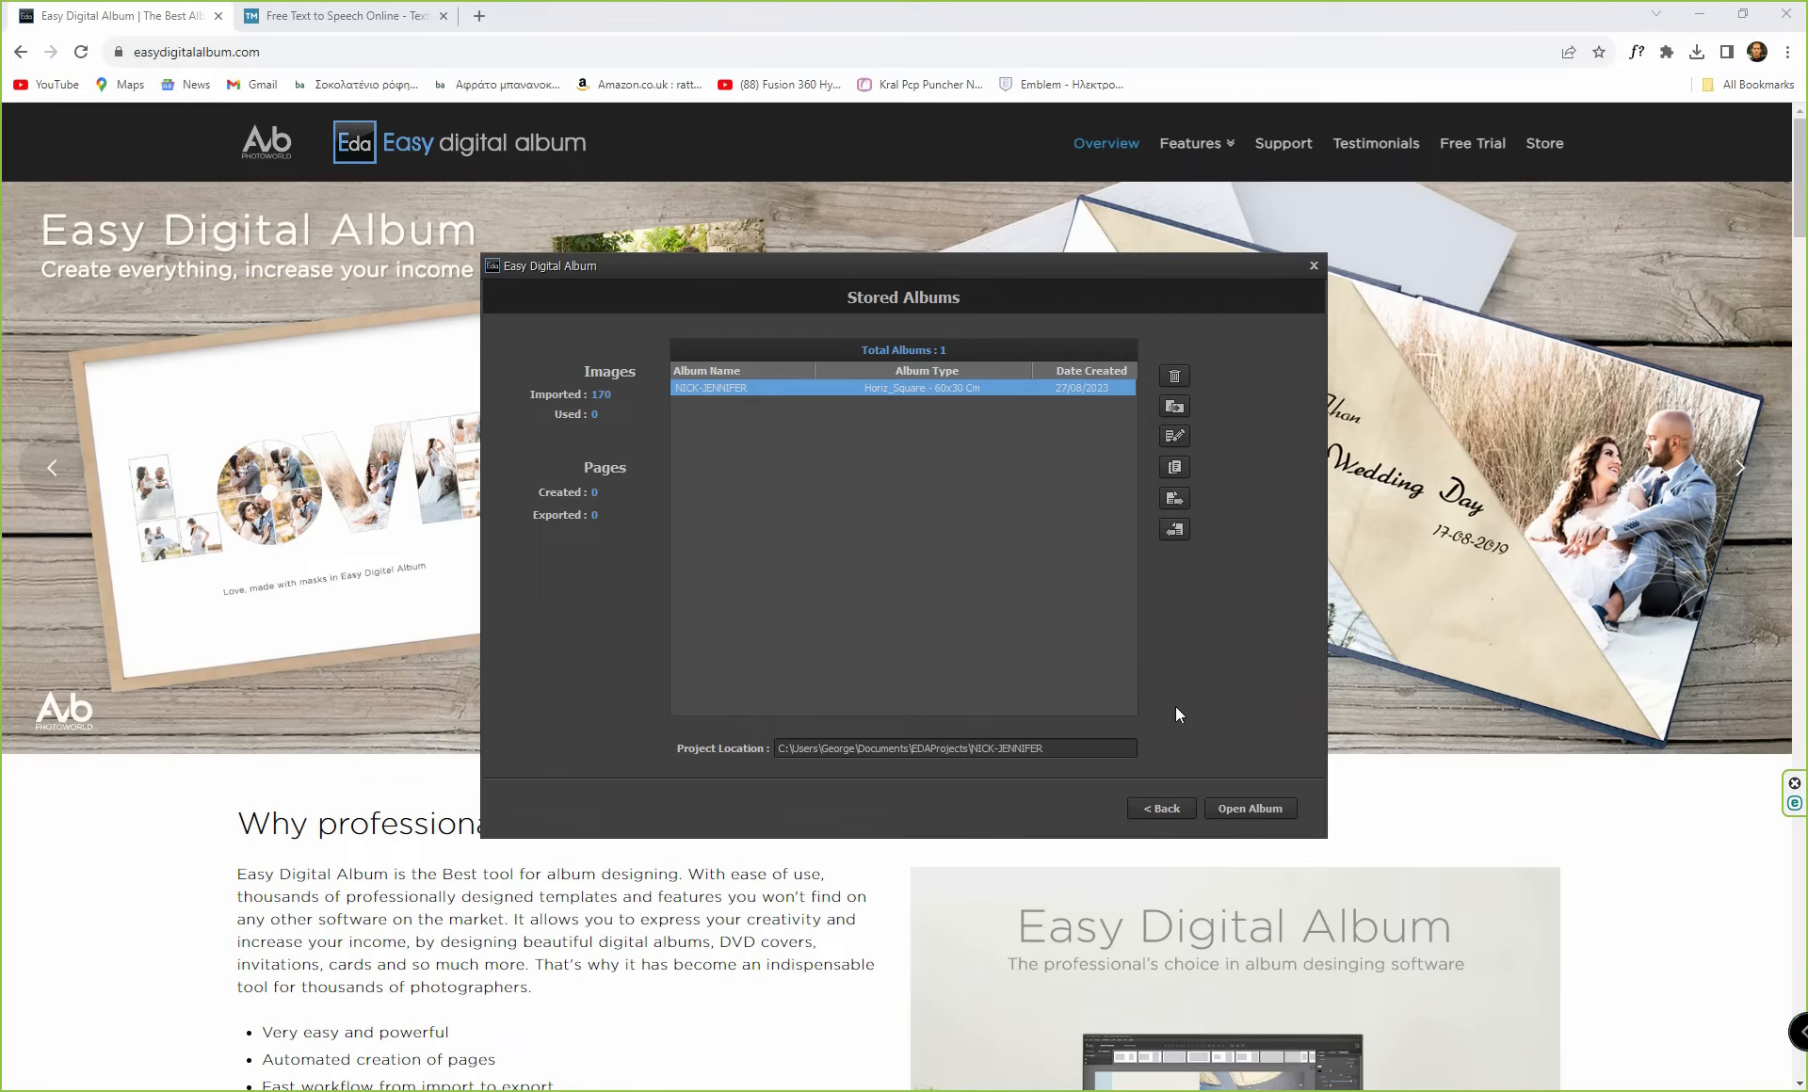
{"action": "left_click", "coordinate": [1250, 811]}
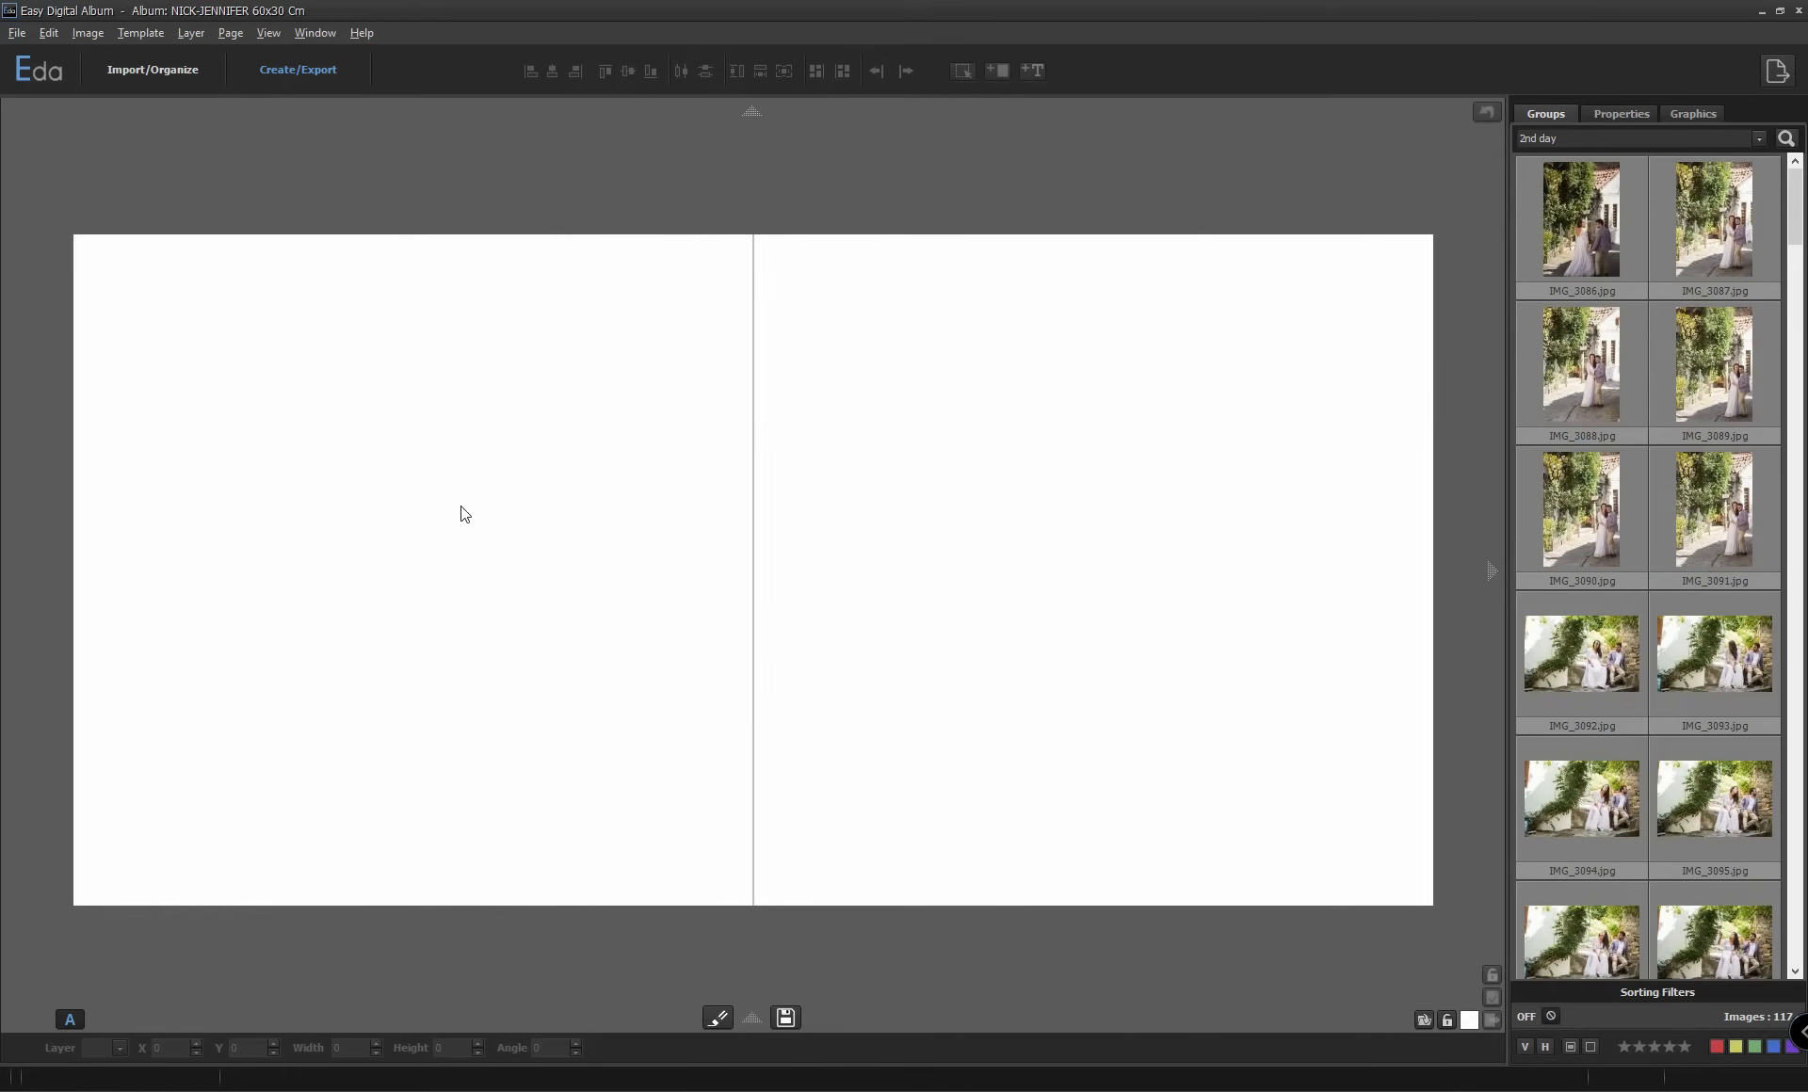
Review the imported images in both groups, checking the metadata, rating and label of IMG_3086.jpg, IMG_1723.jpg and IMG_2771.jpg.
{"action": "left_click", "coordinate": [151, 69]}
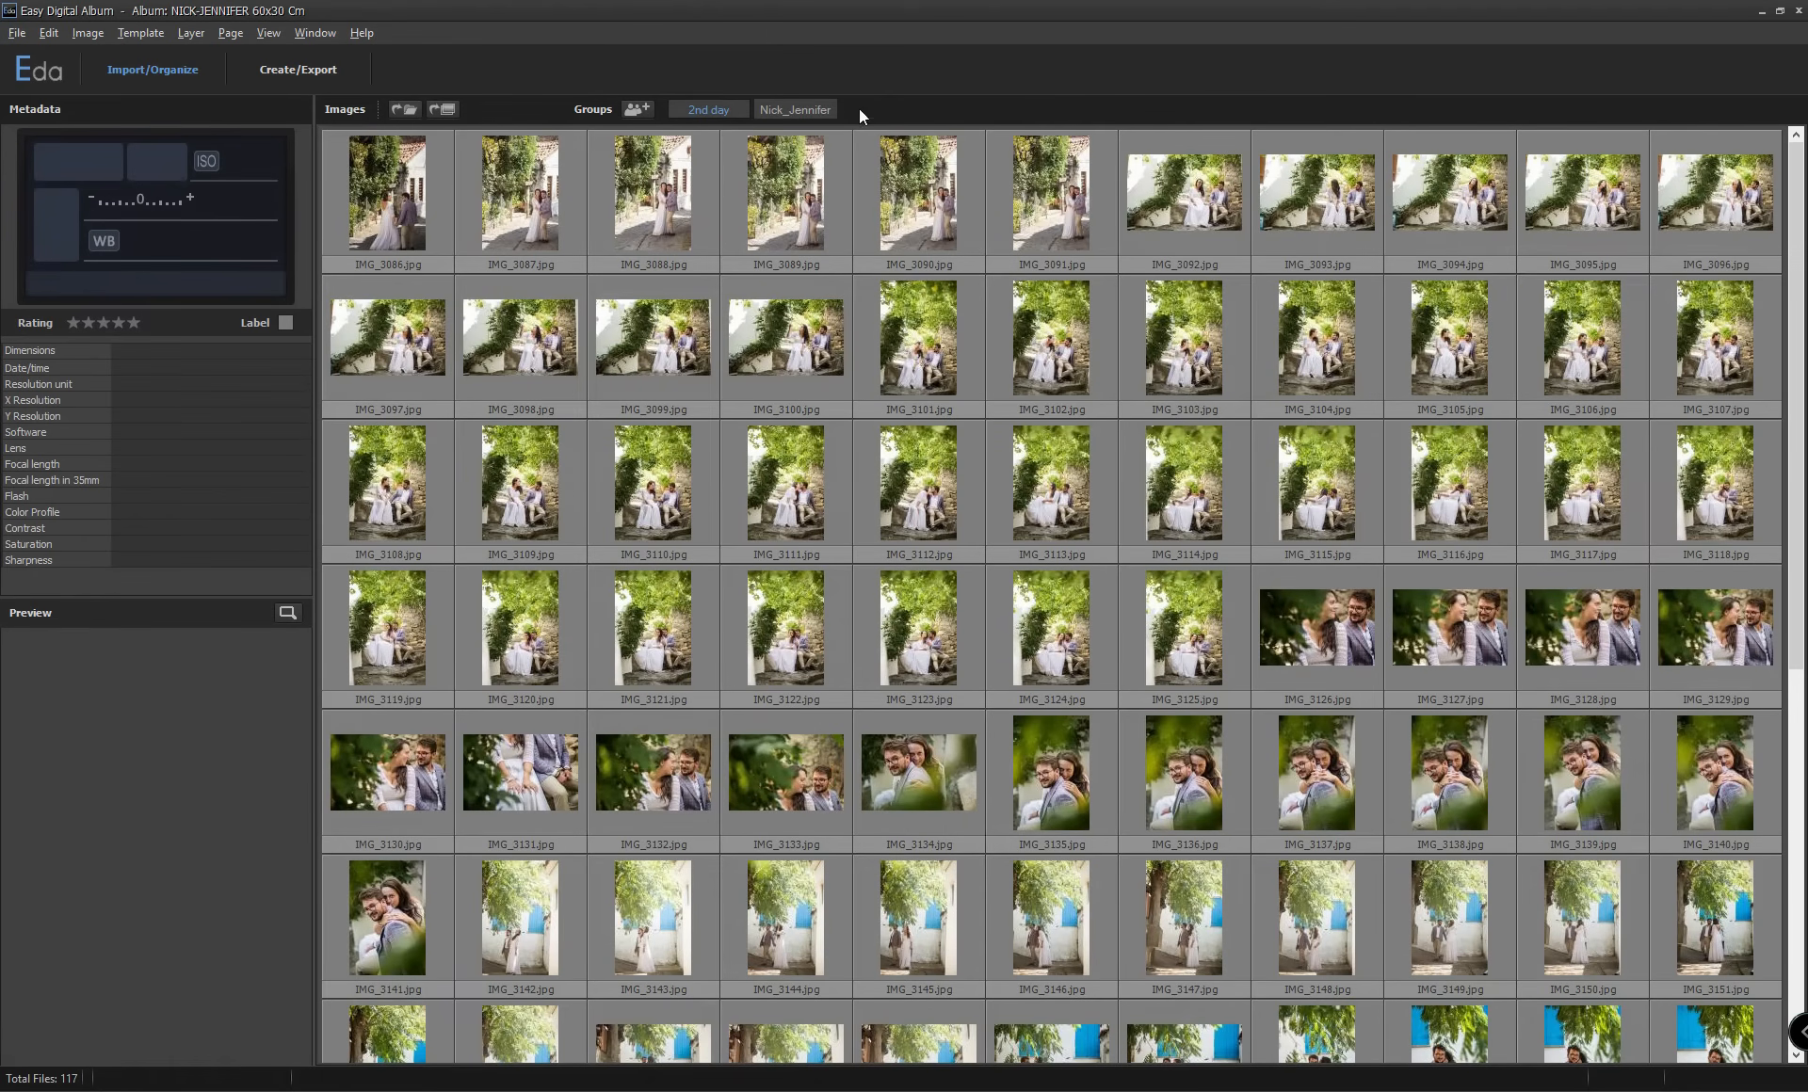
{"action": "left_click", "coordinate": [794, 111]}
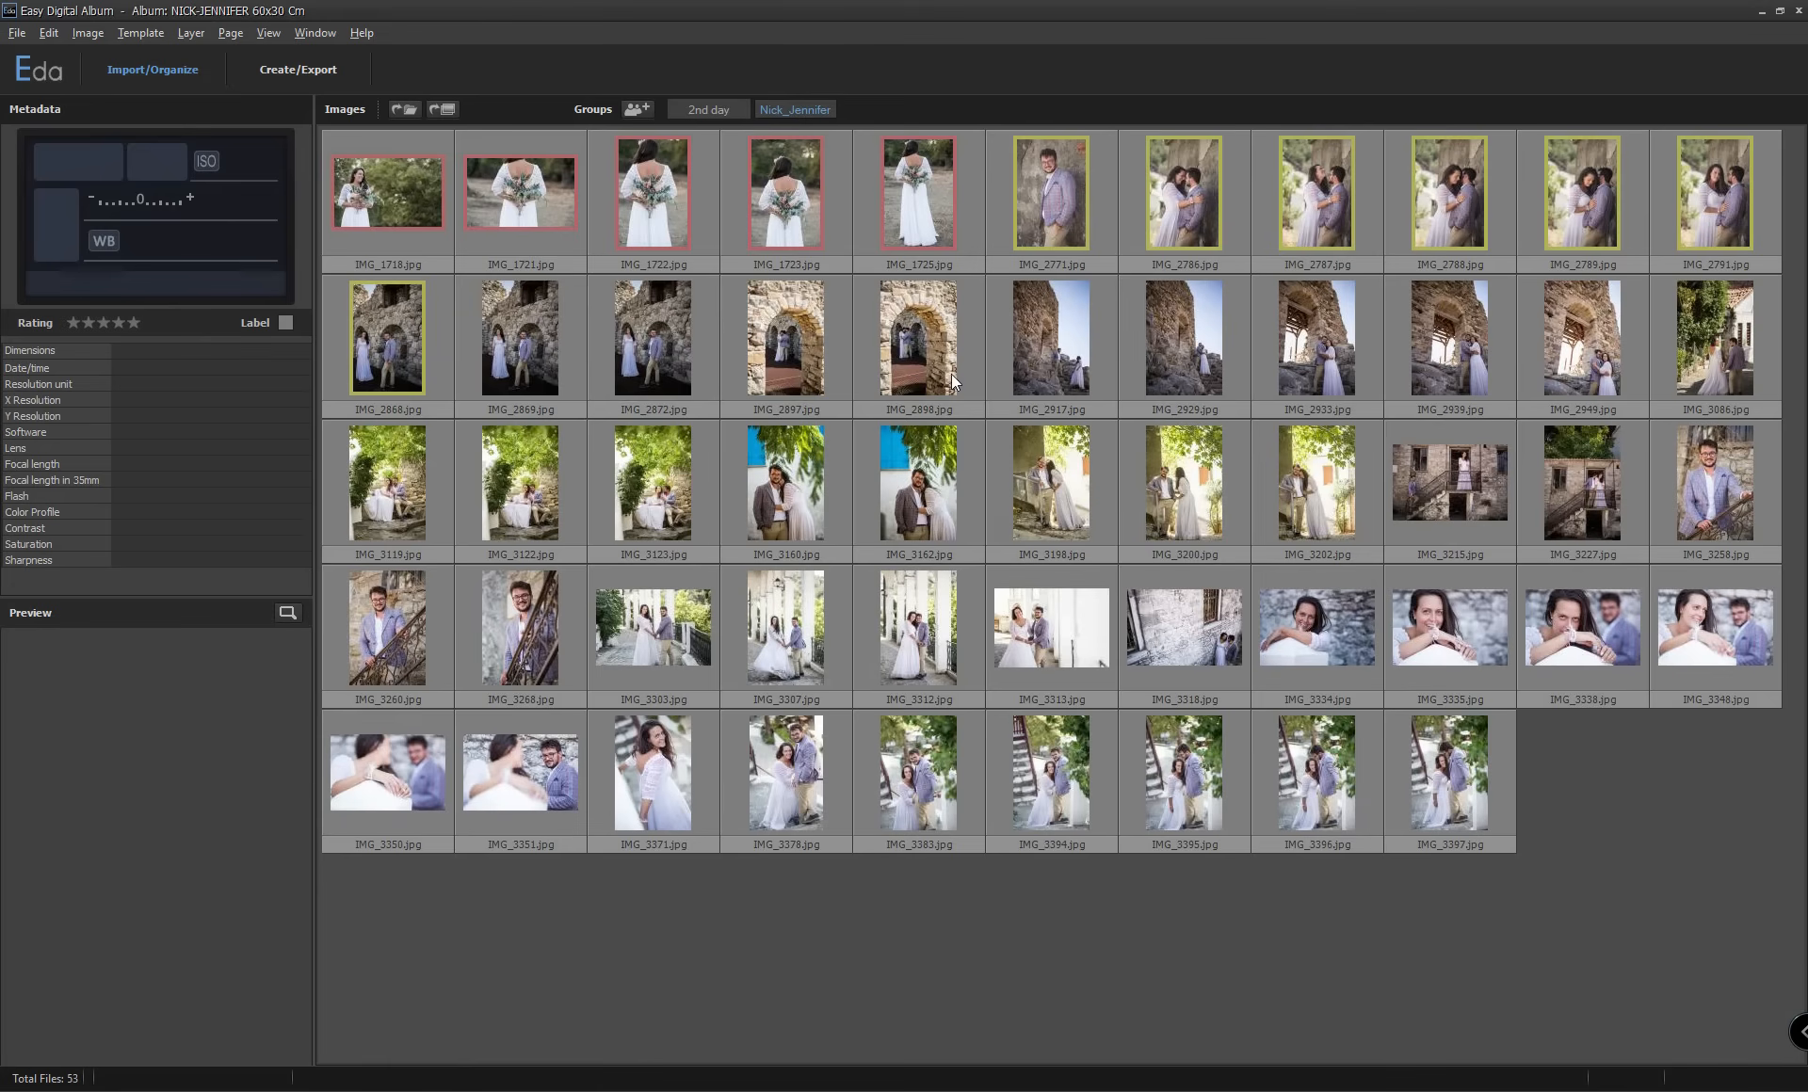
{"action": "left_click", "coordinate": [708, 111]}
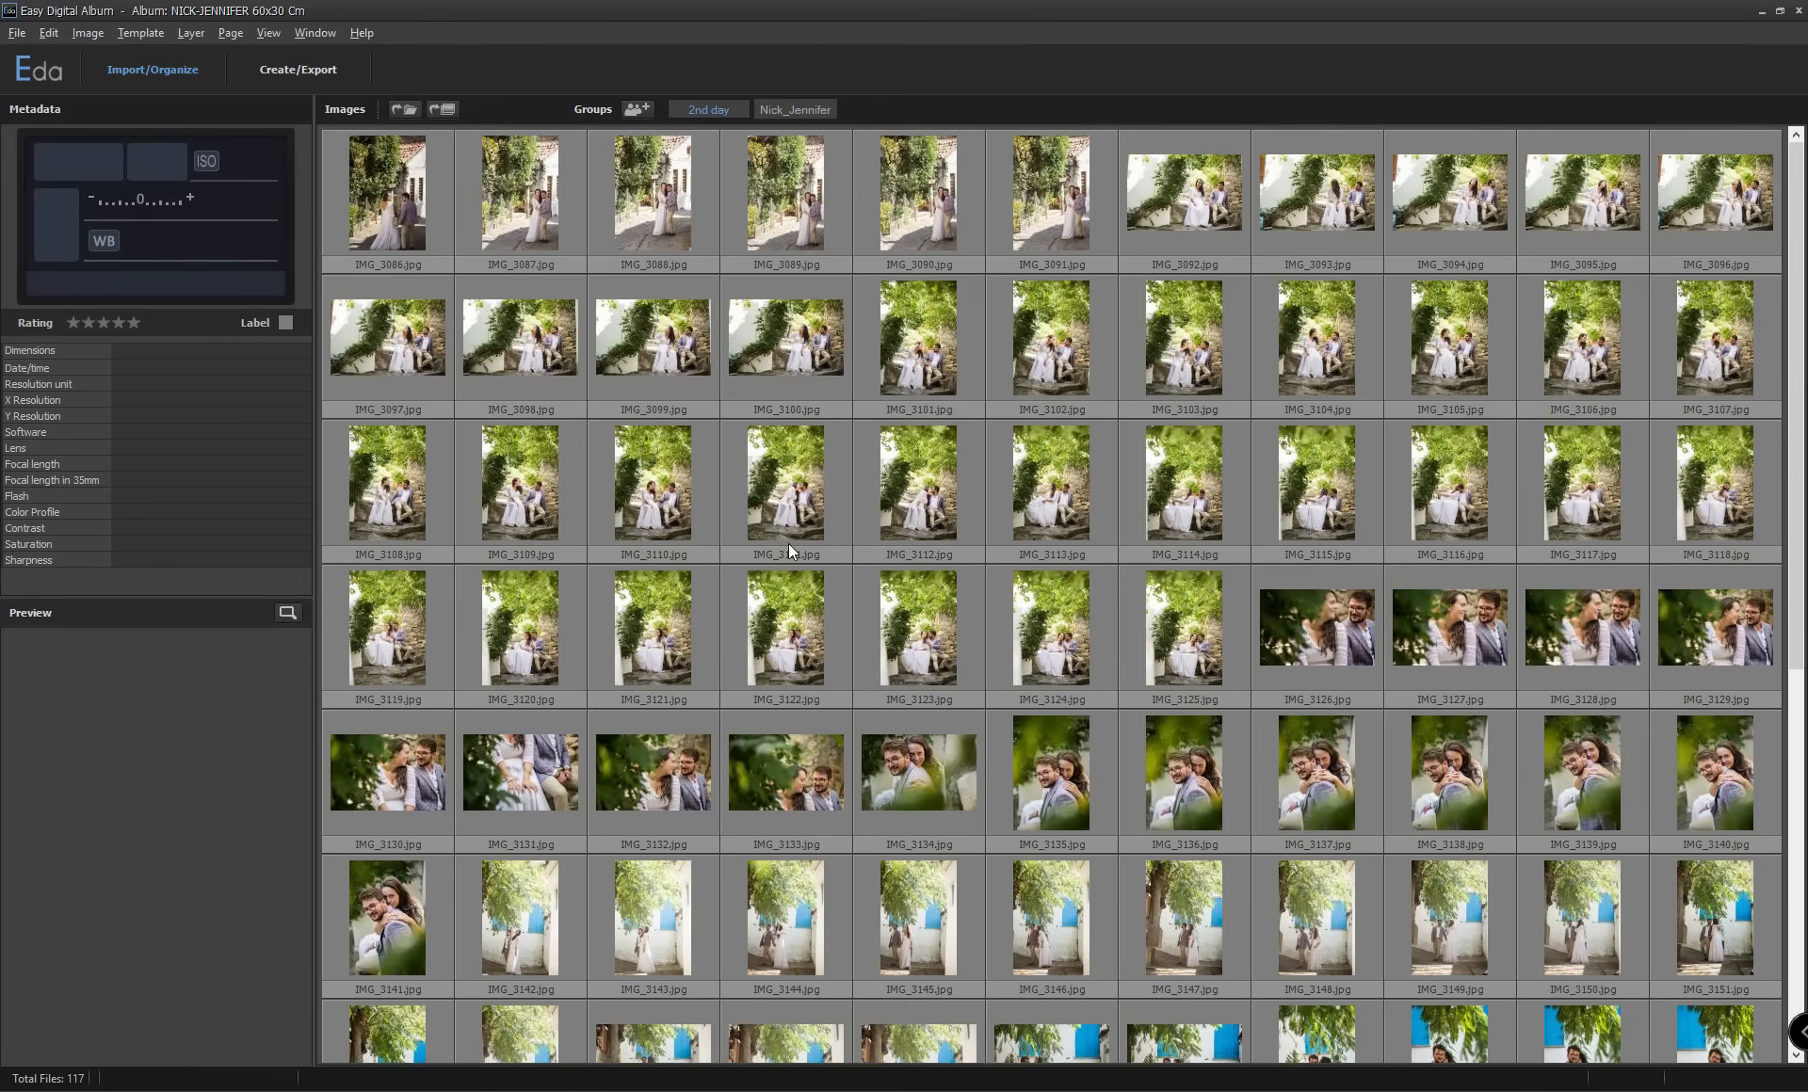
{"action": "left_click", "coordinate": [380, 168]}
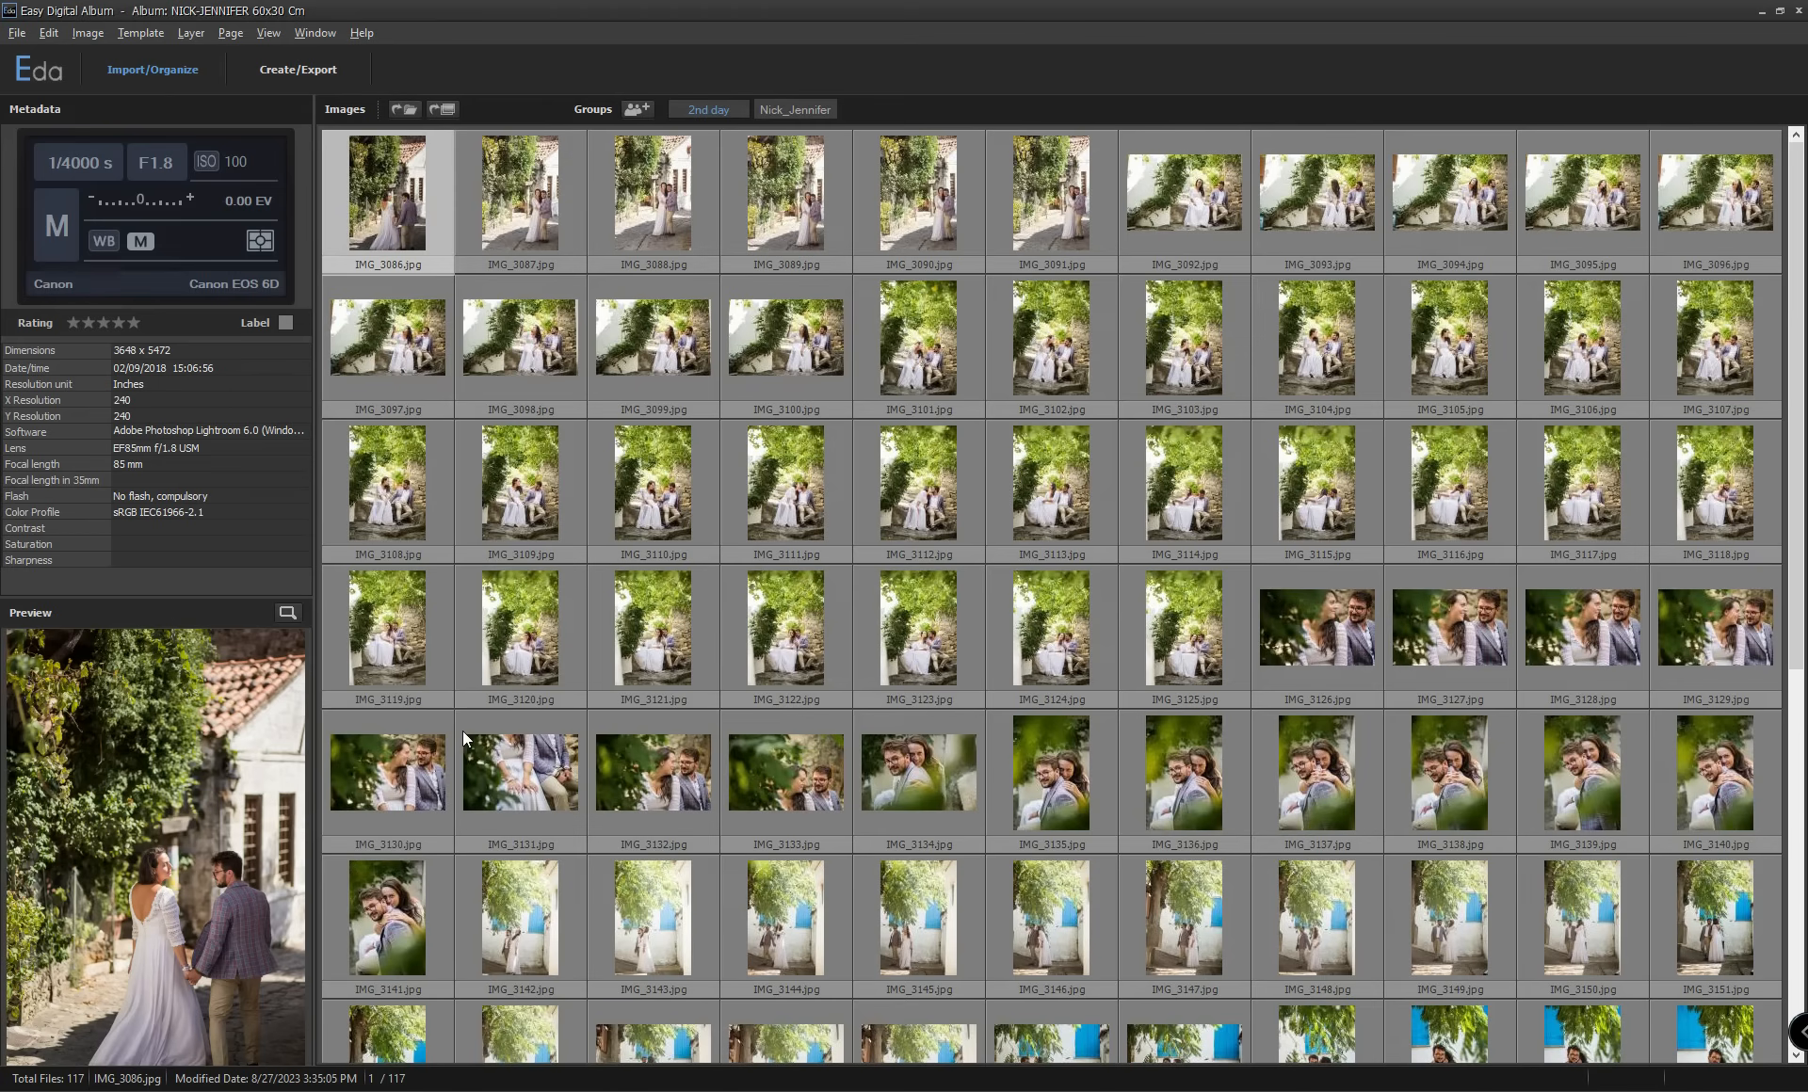
{"action": "left_click", "coordinate": [808, 115]}
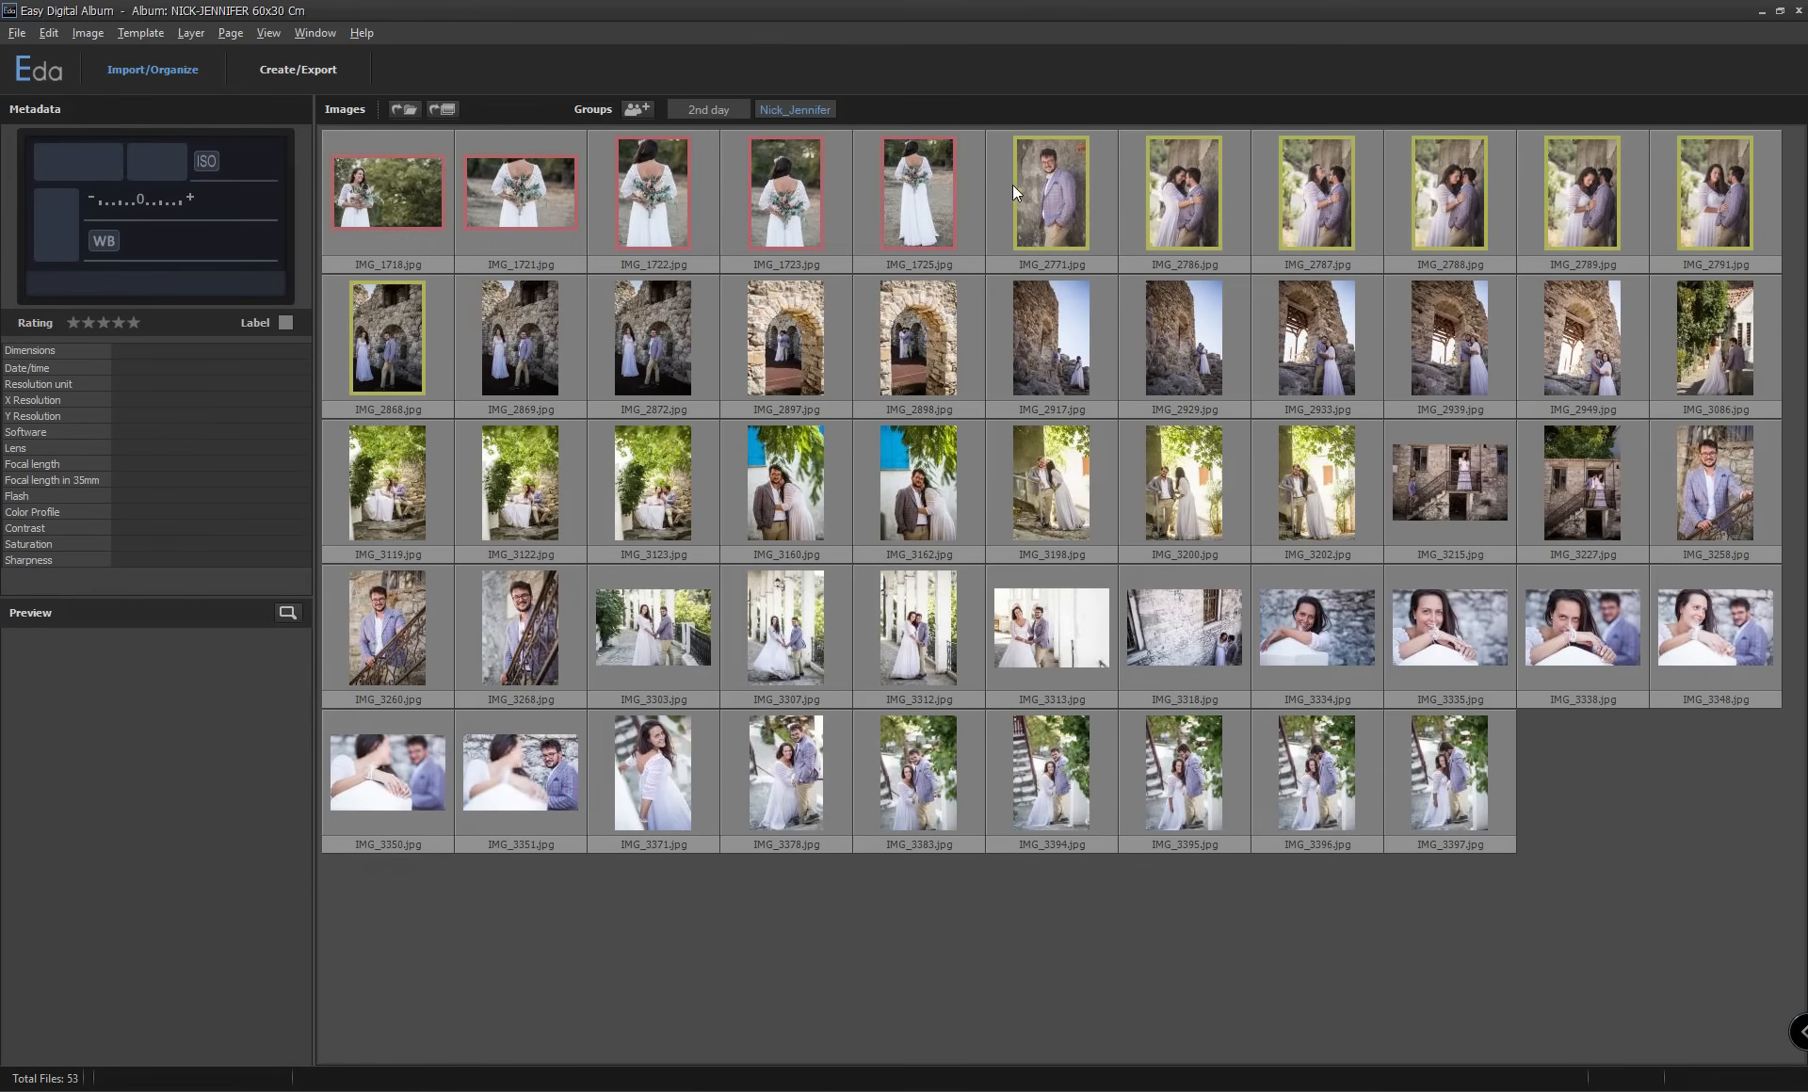
{"action": "left_click", "coordinate": [801, 210]}
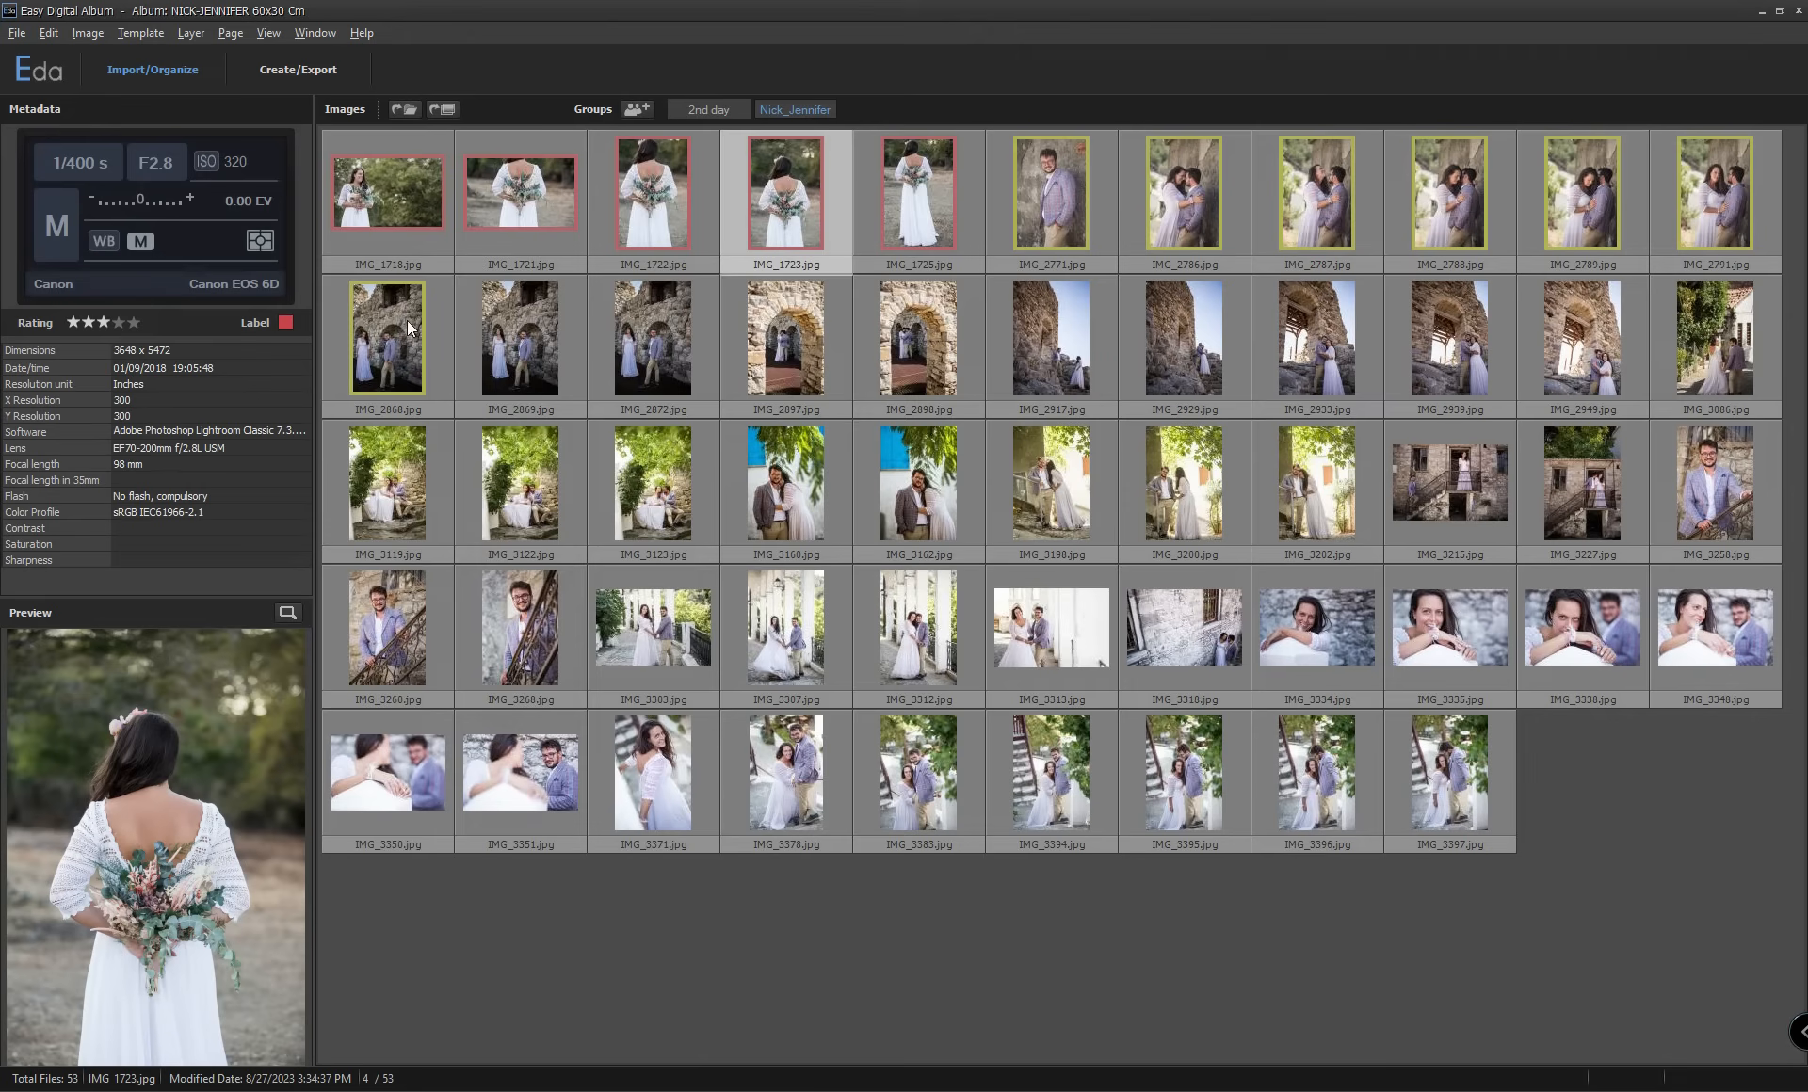
{"action": "left_click", "coordinate": [1059, 210]}
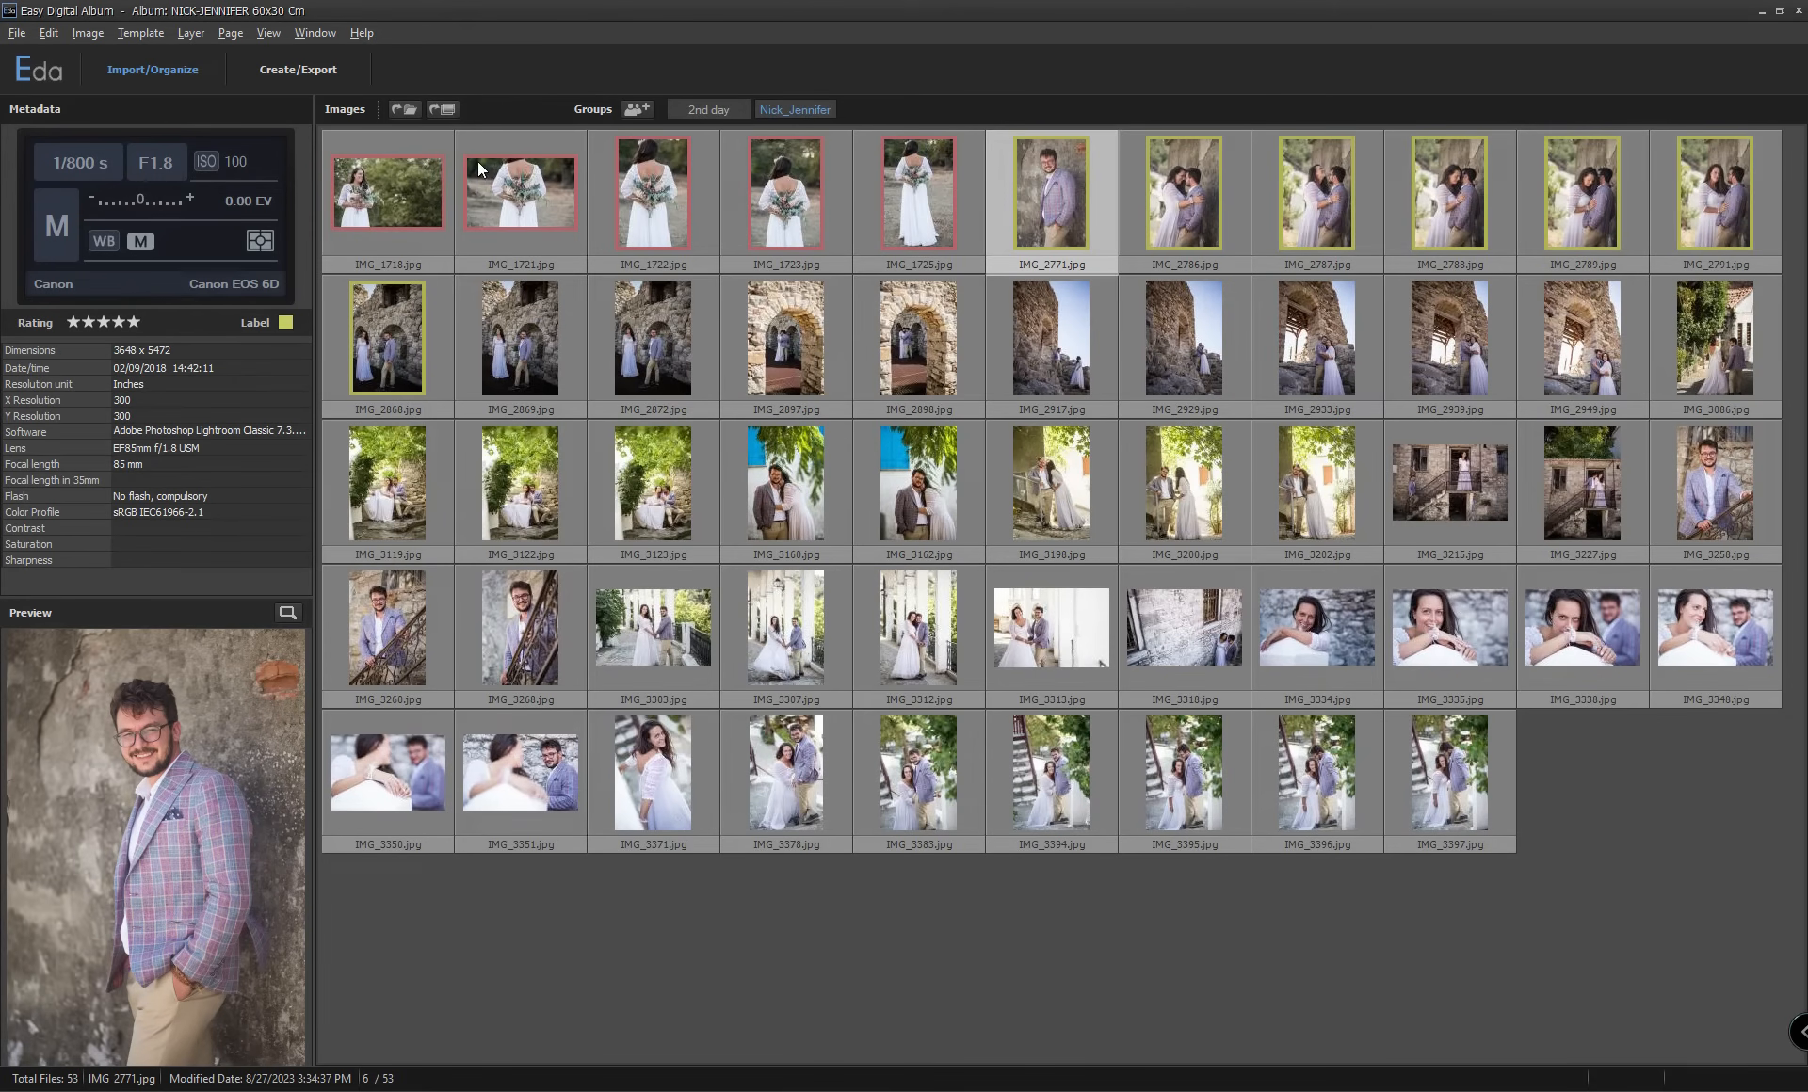
Return to the page creation workspace and display the image group named after the couple.
{"action": "left_click", "coordinate": [316, 72]}
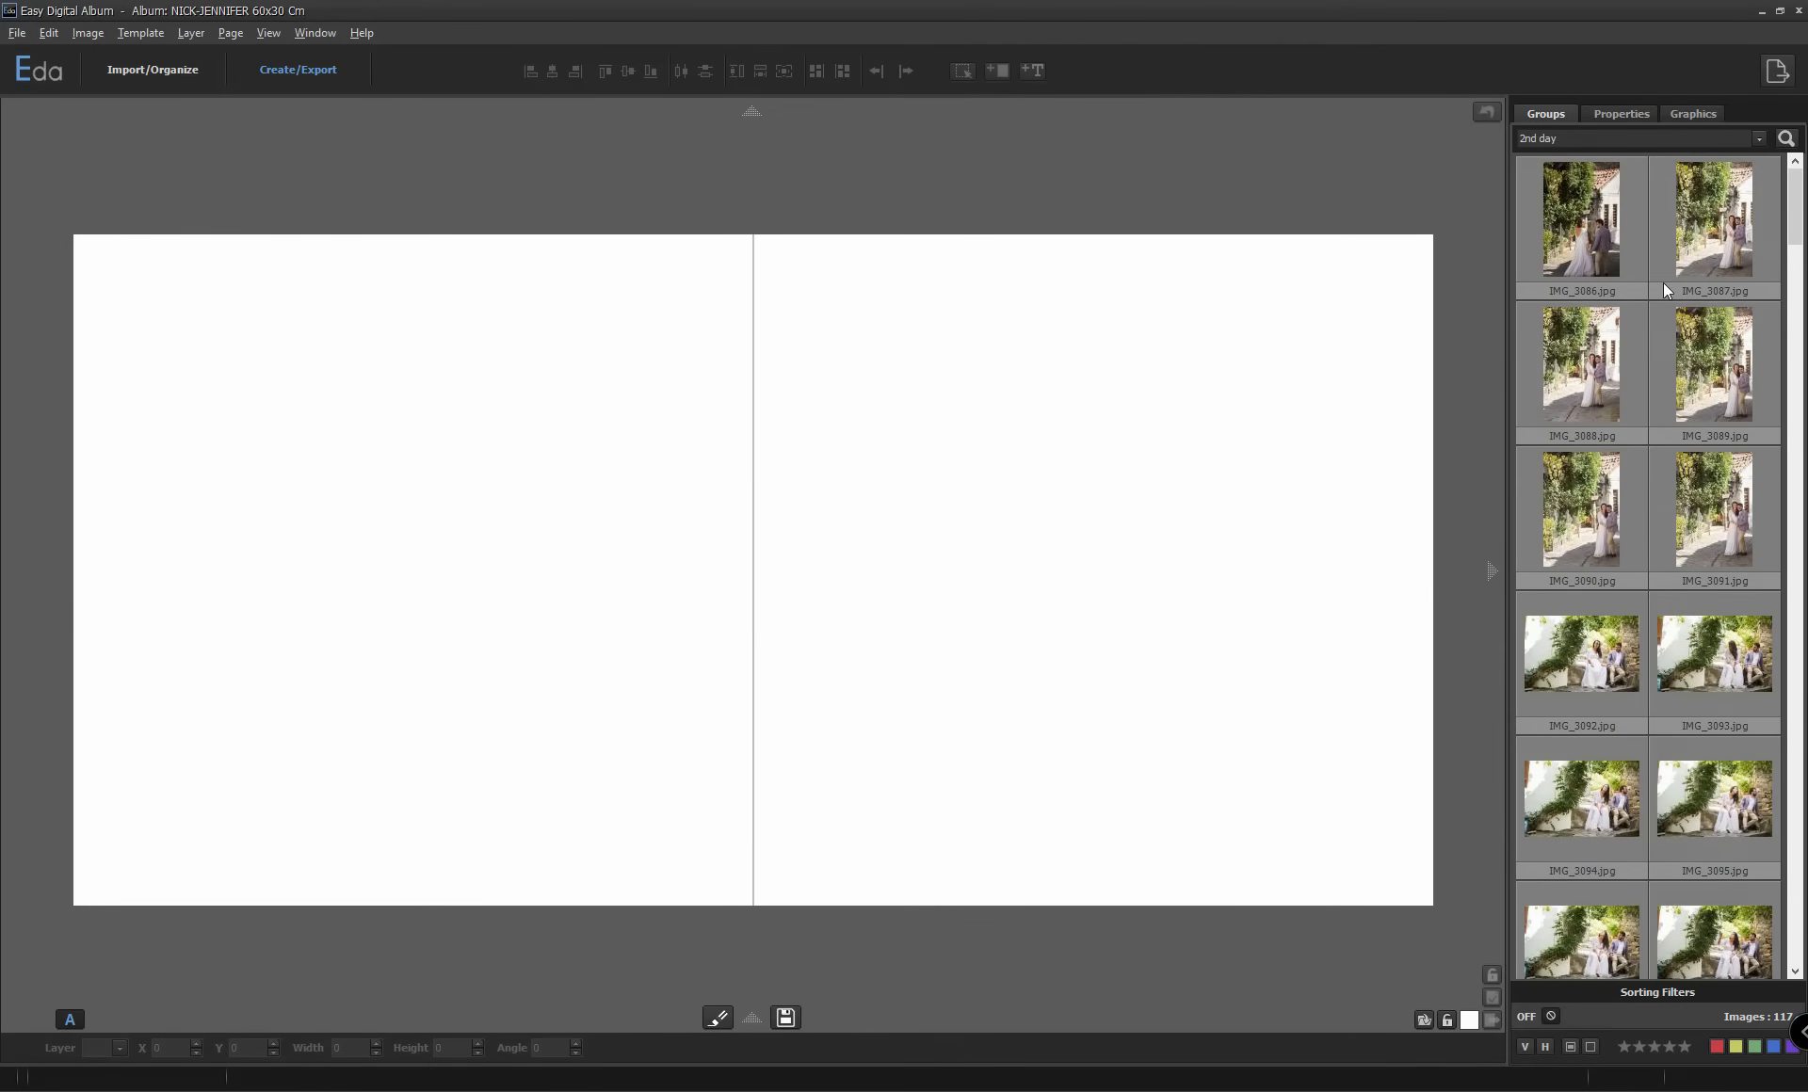
{"action": "left_click", "coordinate": [1561, 137]}
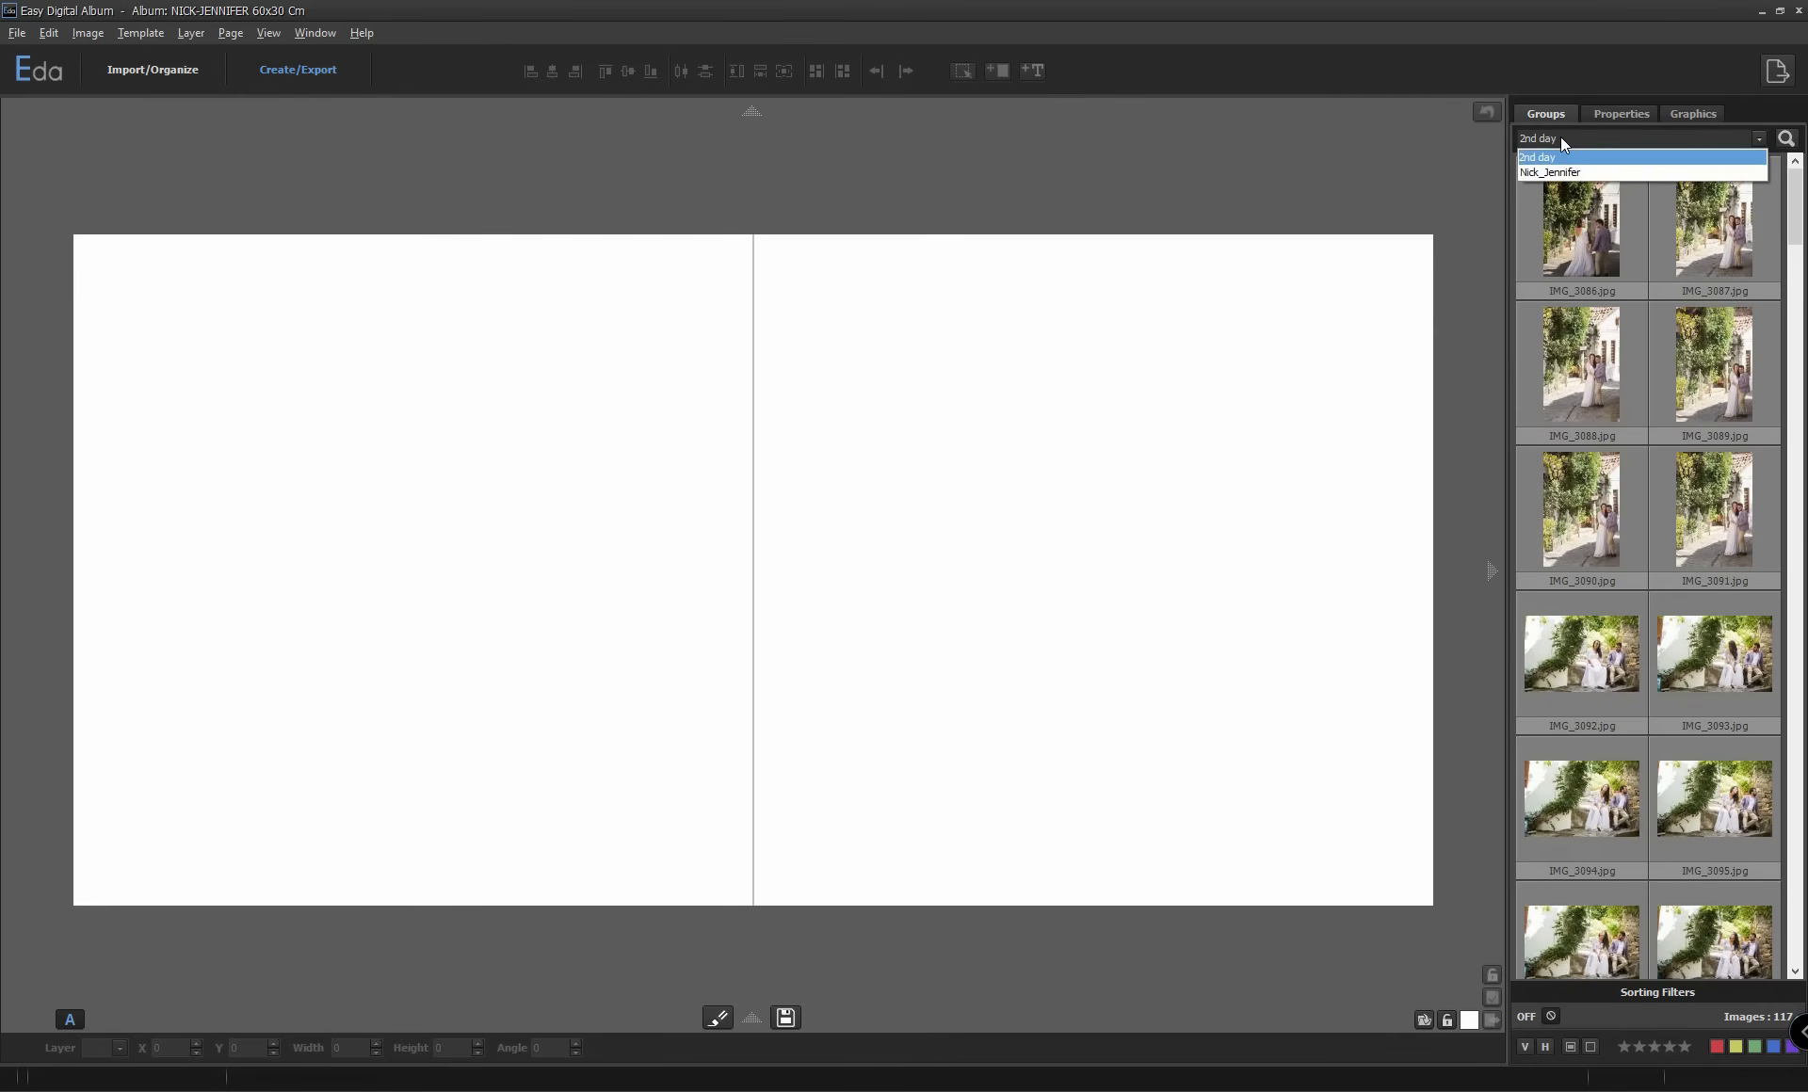
{"action": "left_click", "coordinate": [1552, 171]}
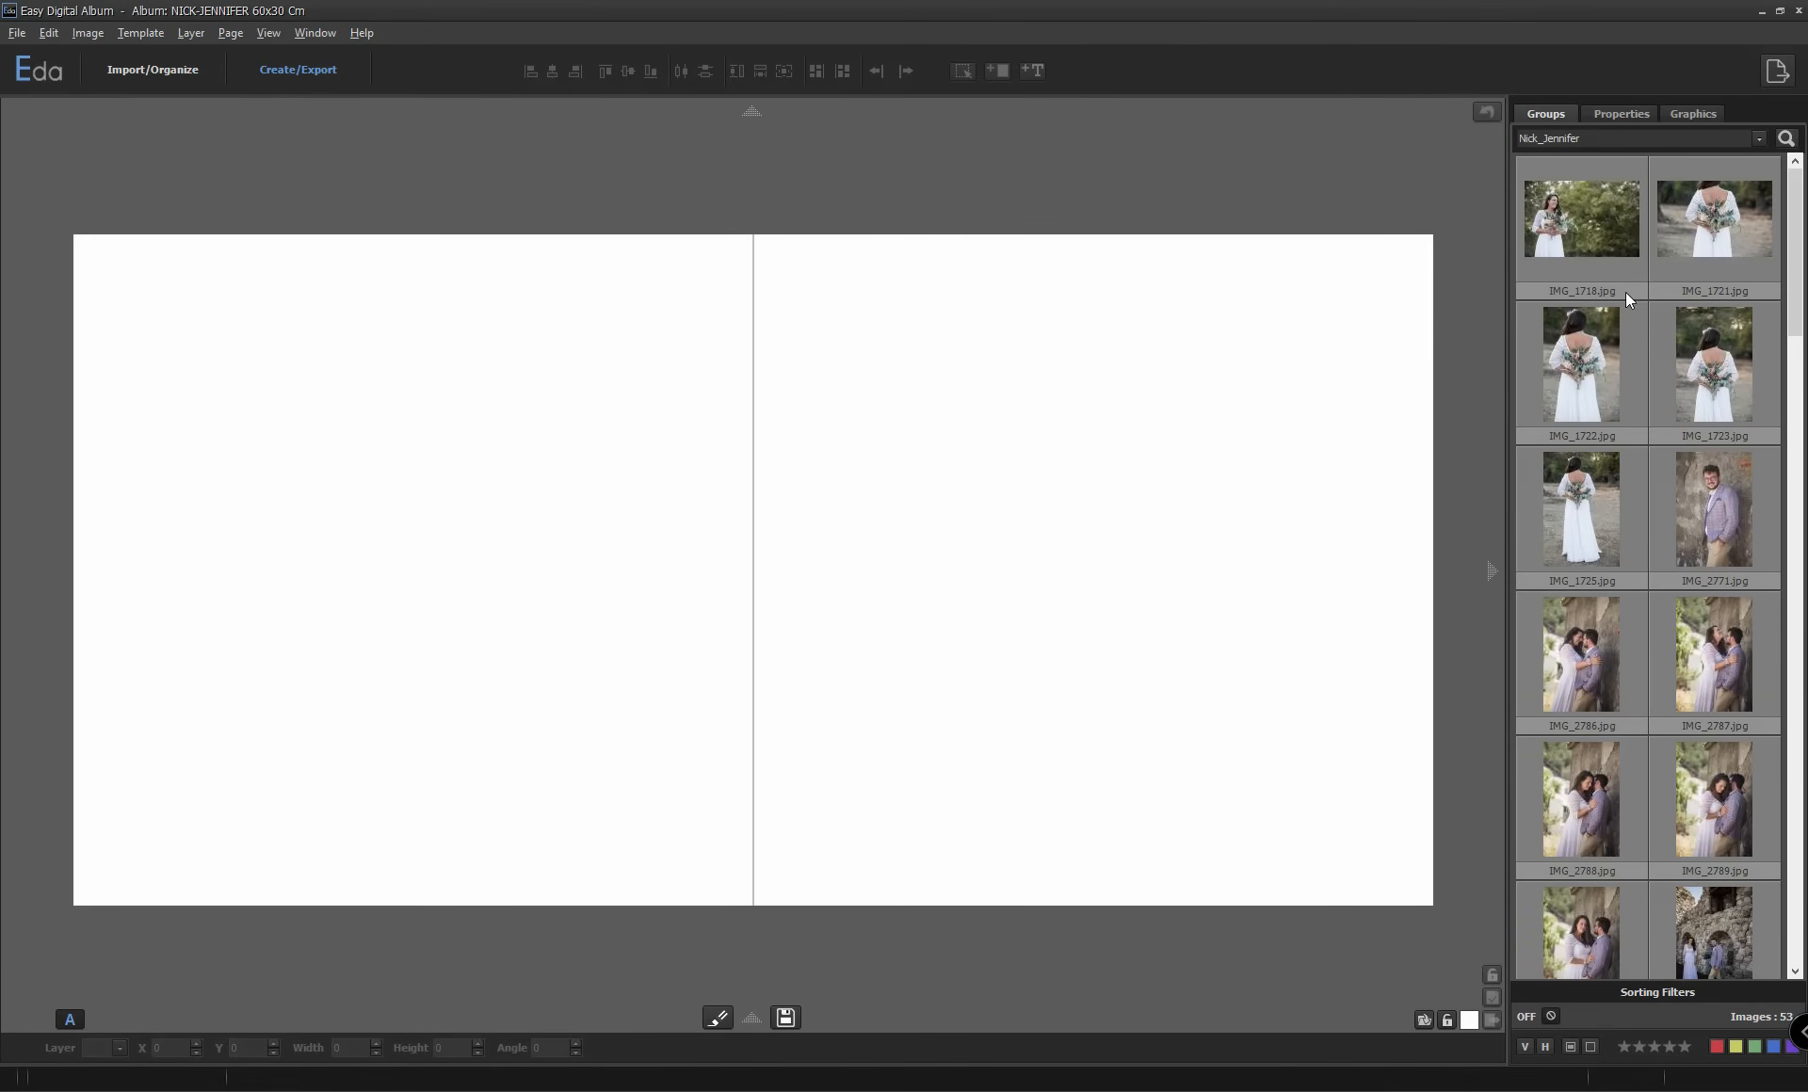
Examine the layer properties and the Tribals graphics collection, ending back on the group's images.
{"action": "left_click", "coordinate": [1624, 115]}
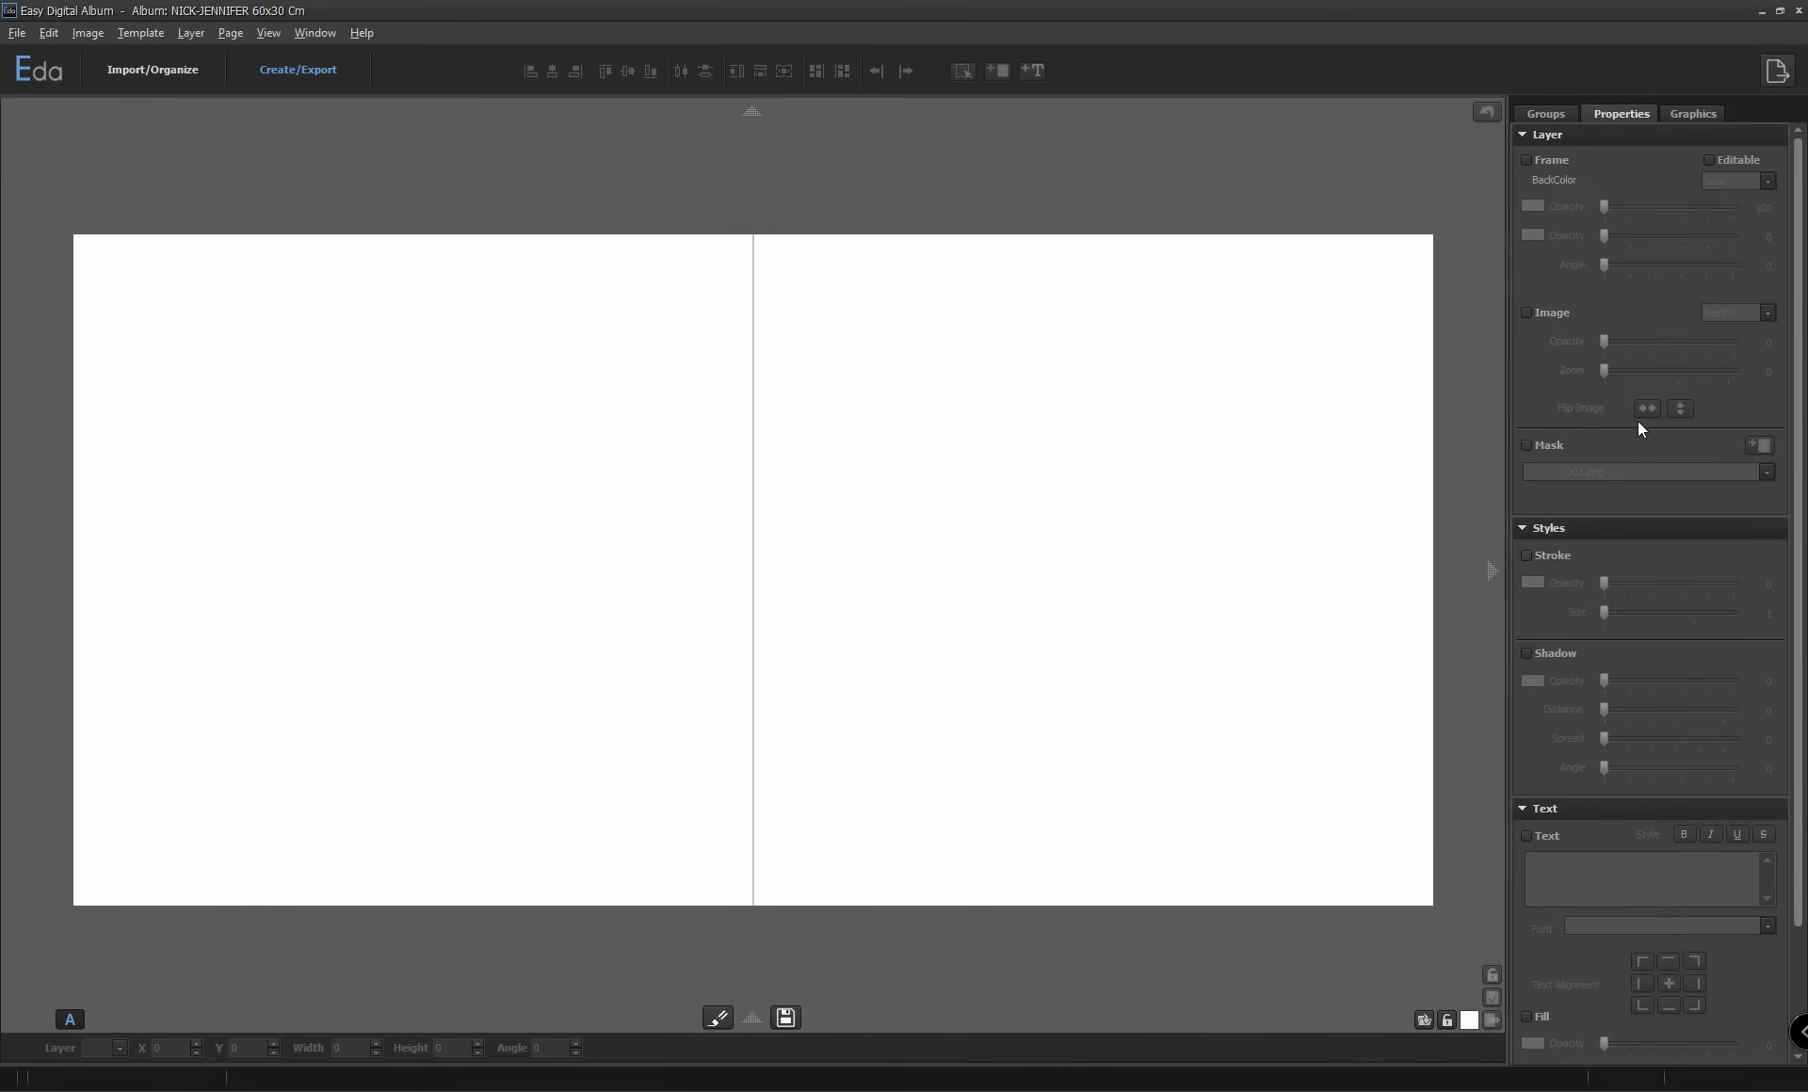
{"action": "left_click", "coordinate": [1695, 115]}
{"action": "mouse_move", "coordinate": [1792, 256]}
{"action": "left_mouse_down"}
{"action": "mouse_move", "coordinate": [1787, 511]}
{"action": "mouse_move", "coordinate": [1805, 226]}
{"action": "left_mouse_up"}
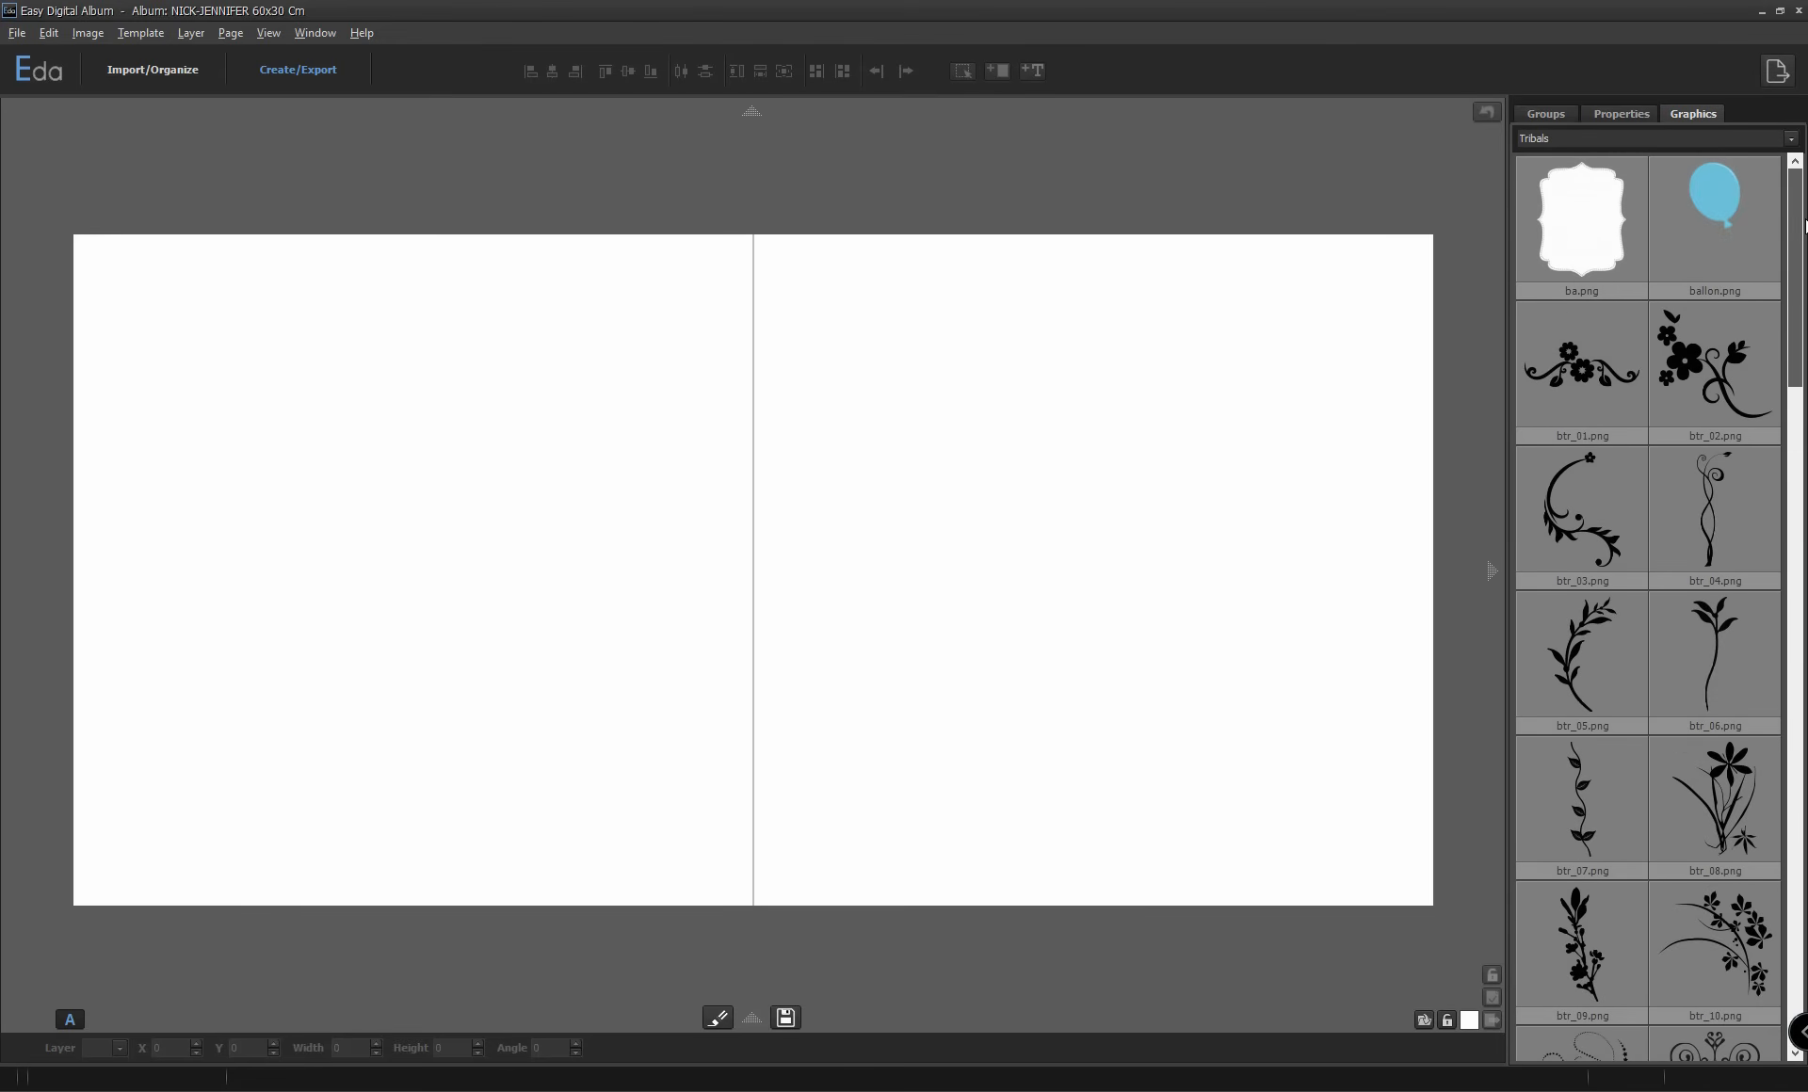
{"action": "left_click", "coordinate": [1551, 113]}
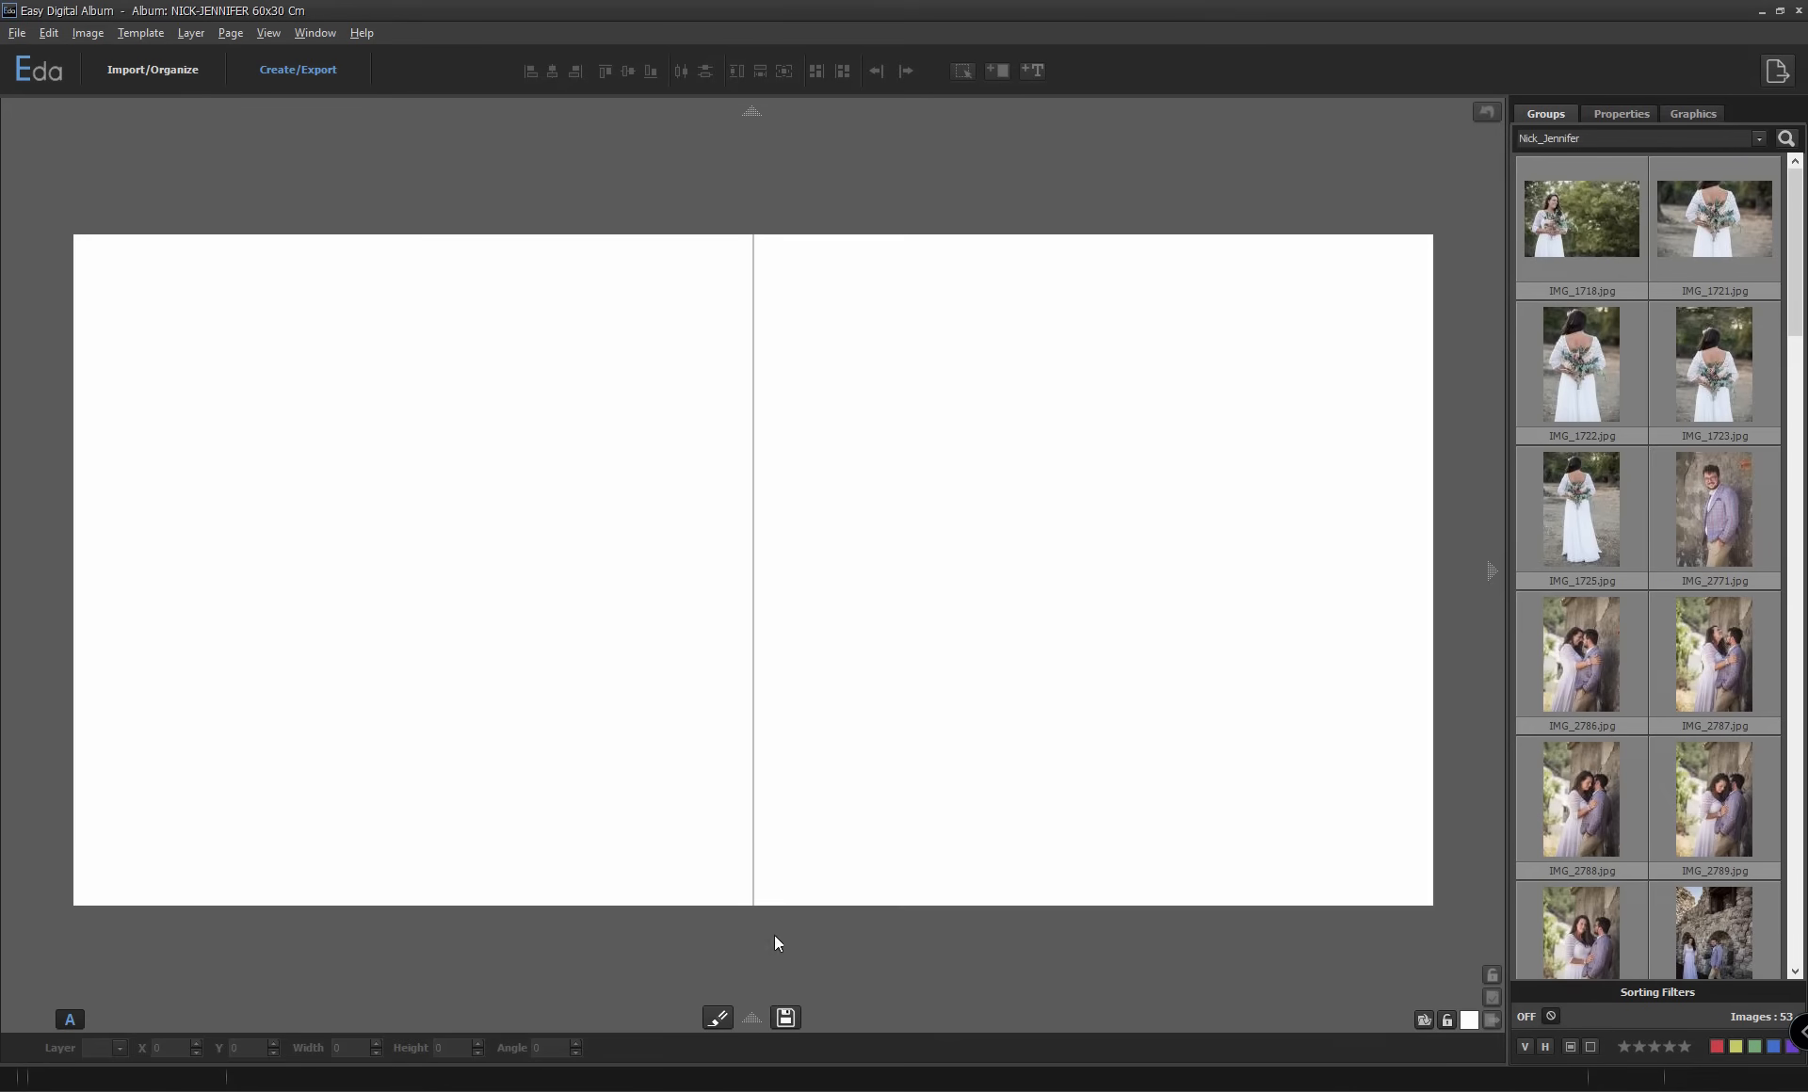
View and hide the album's page list and the templates strip.
{"action": "left_click", "coordinate": [750, 1020]}
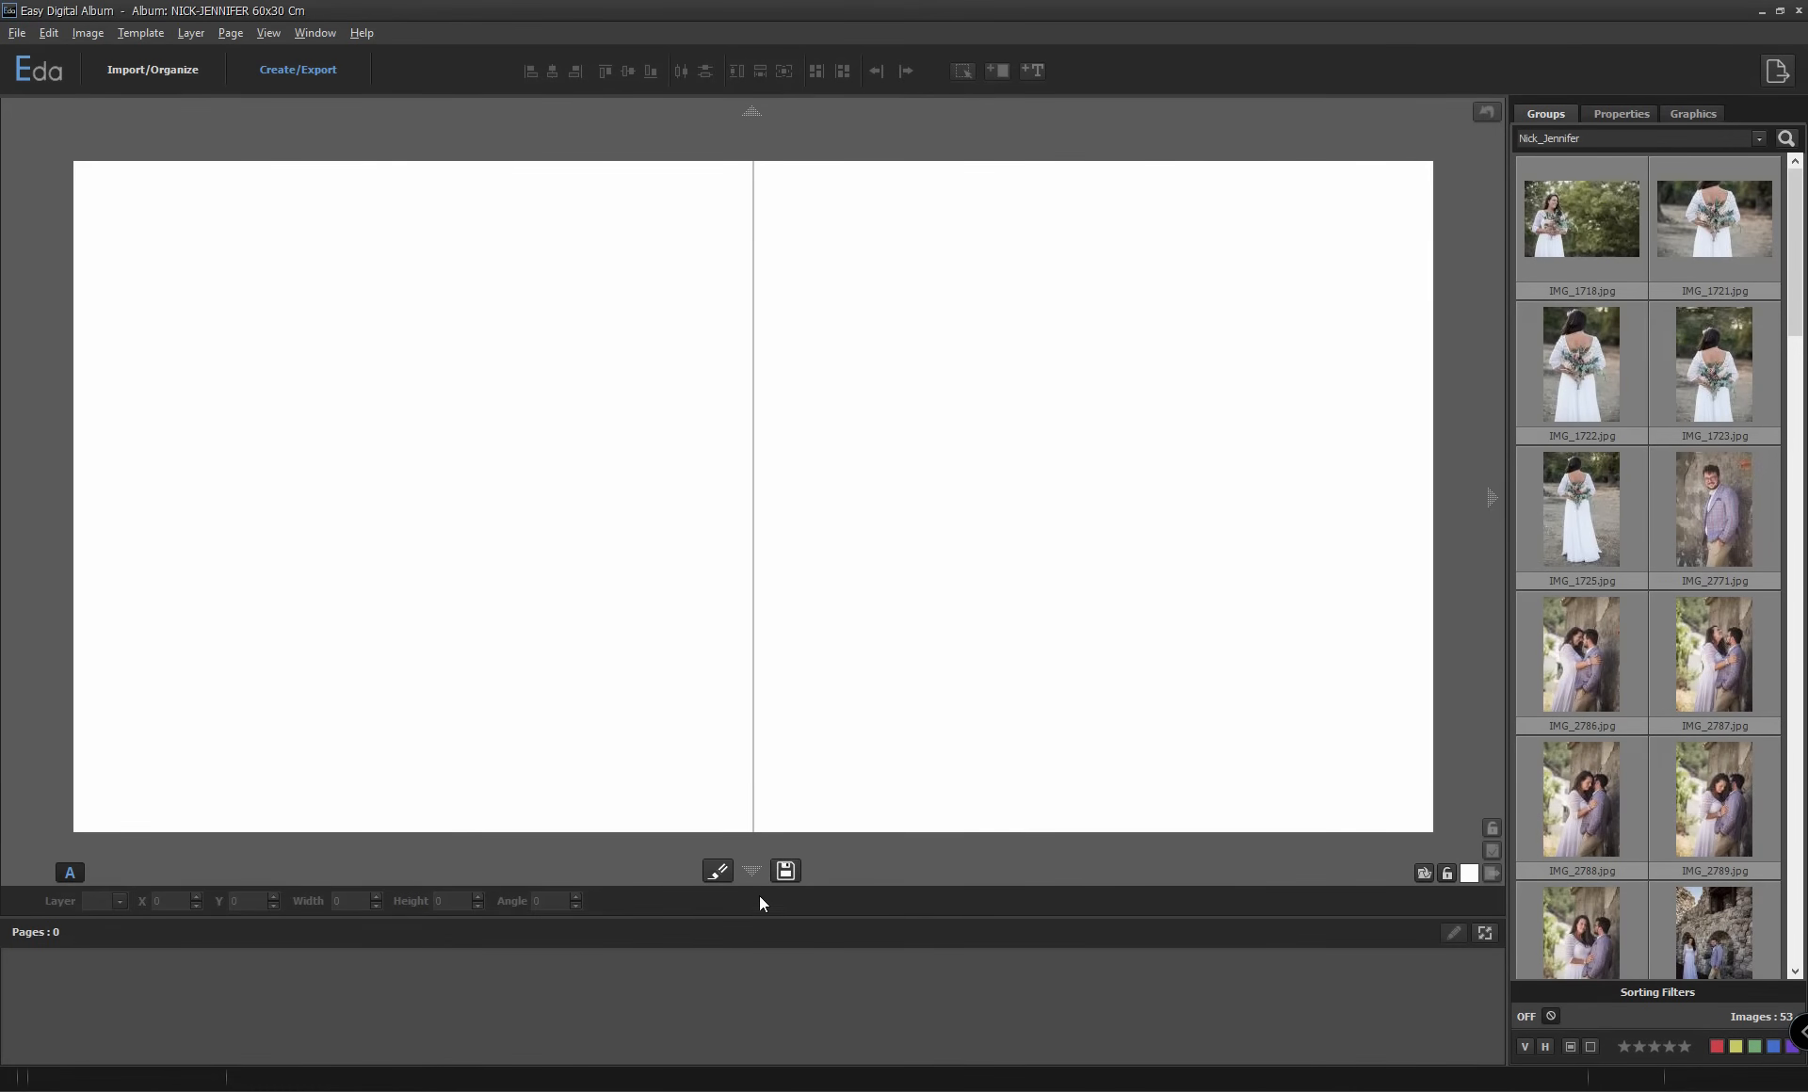
{"action": "left_click", "coordinate": [751, 870]}
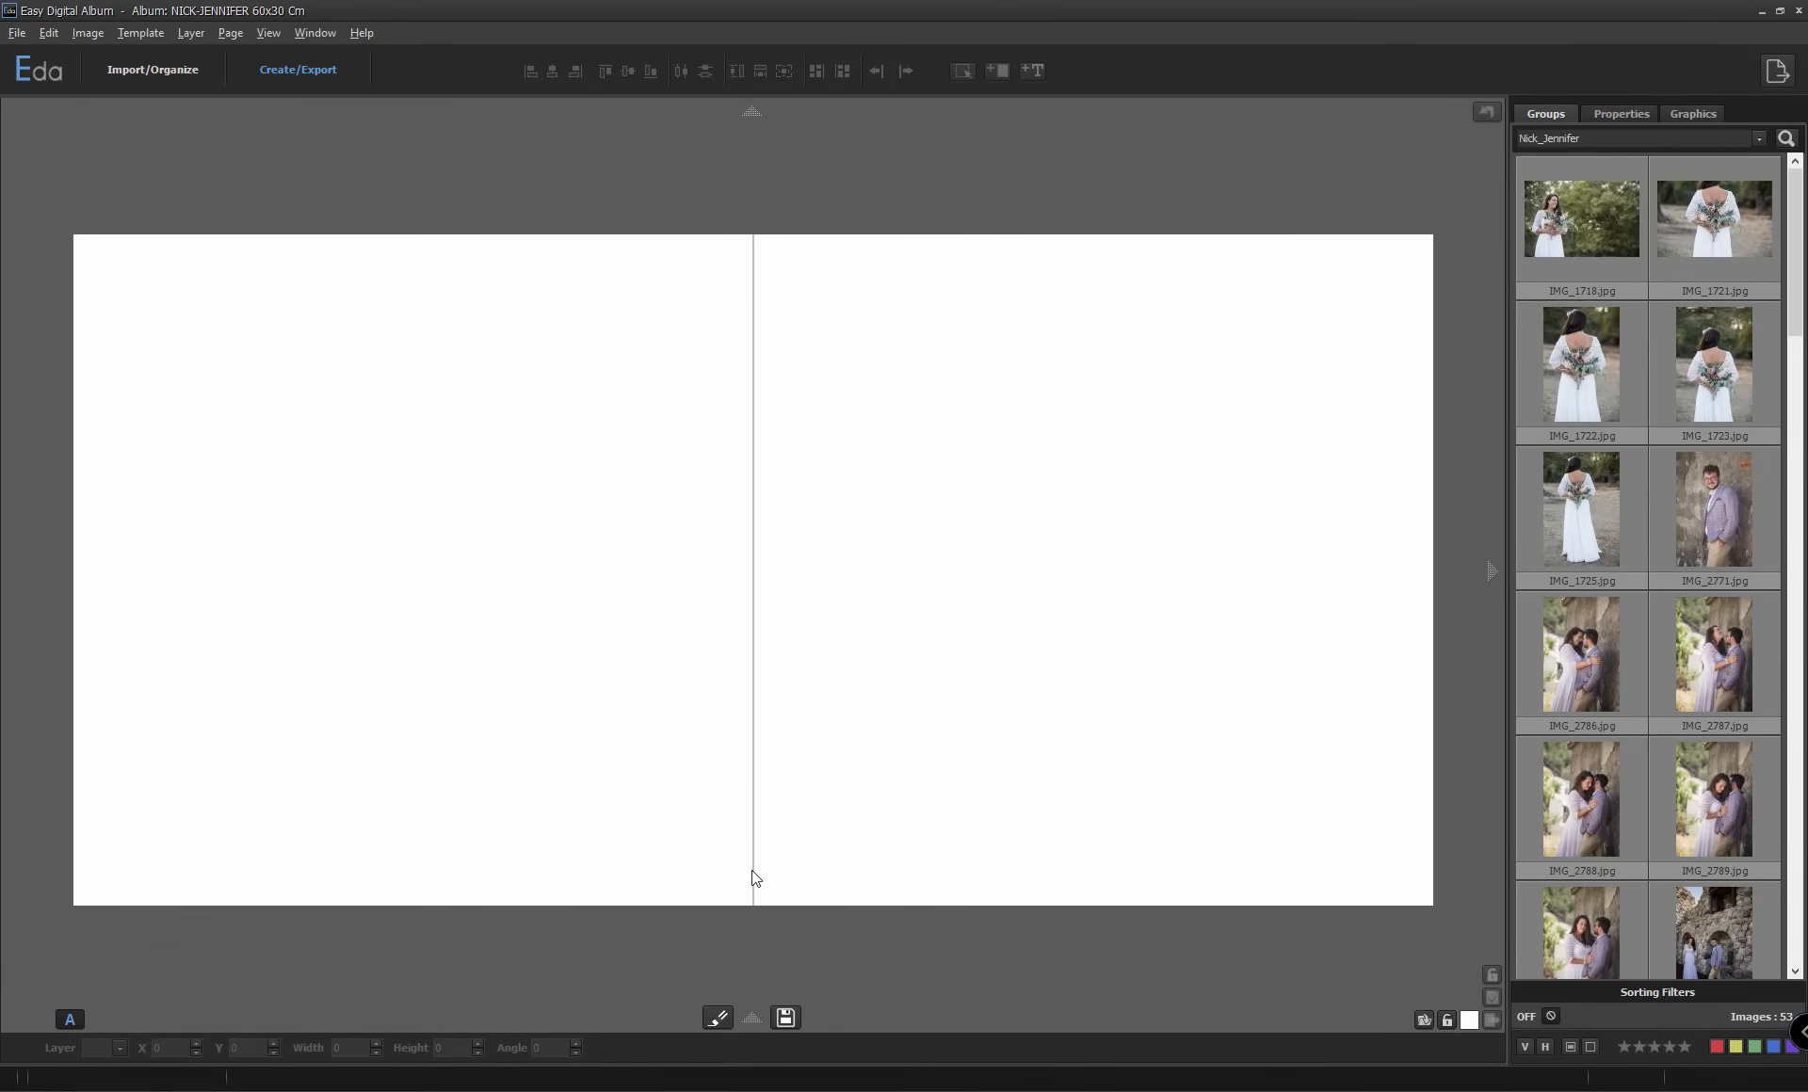
{"action": "left_click", "coordinate": [752, 114]}
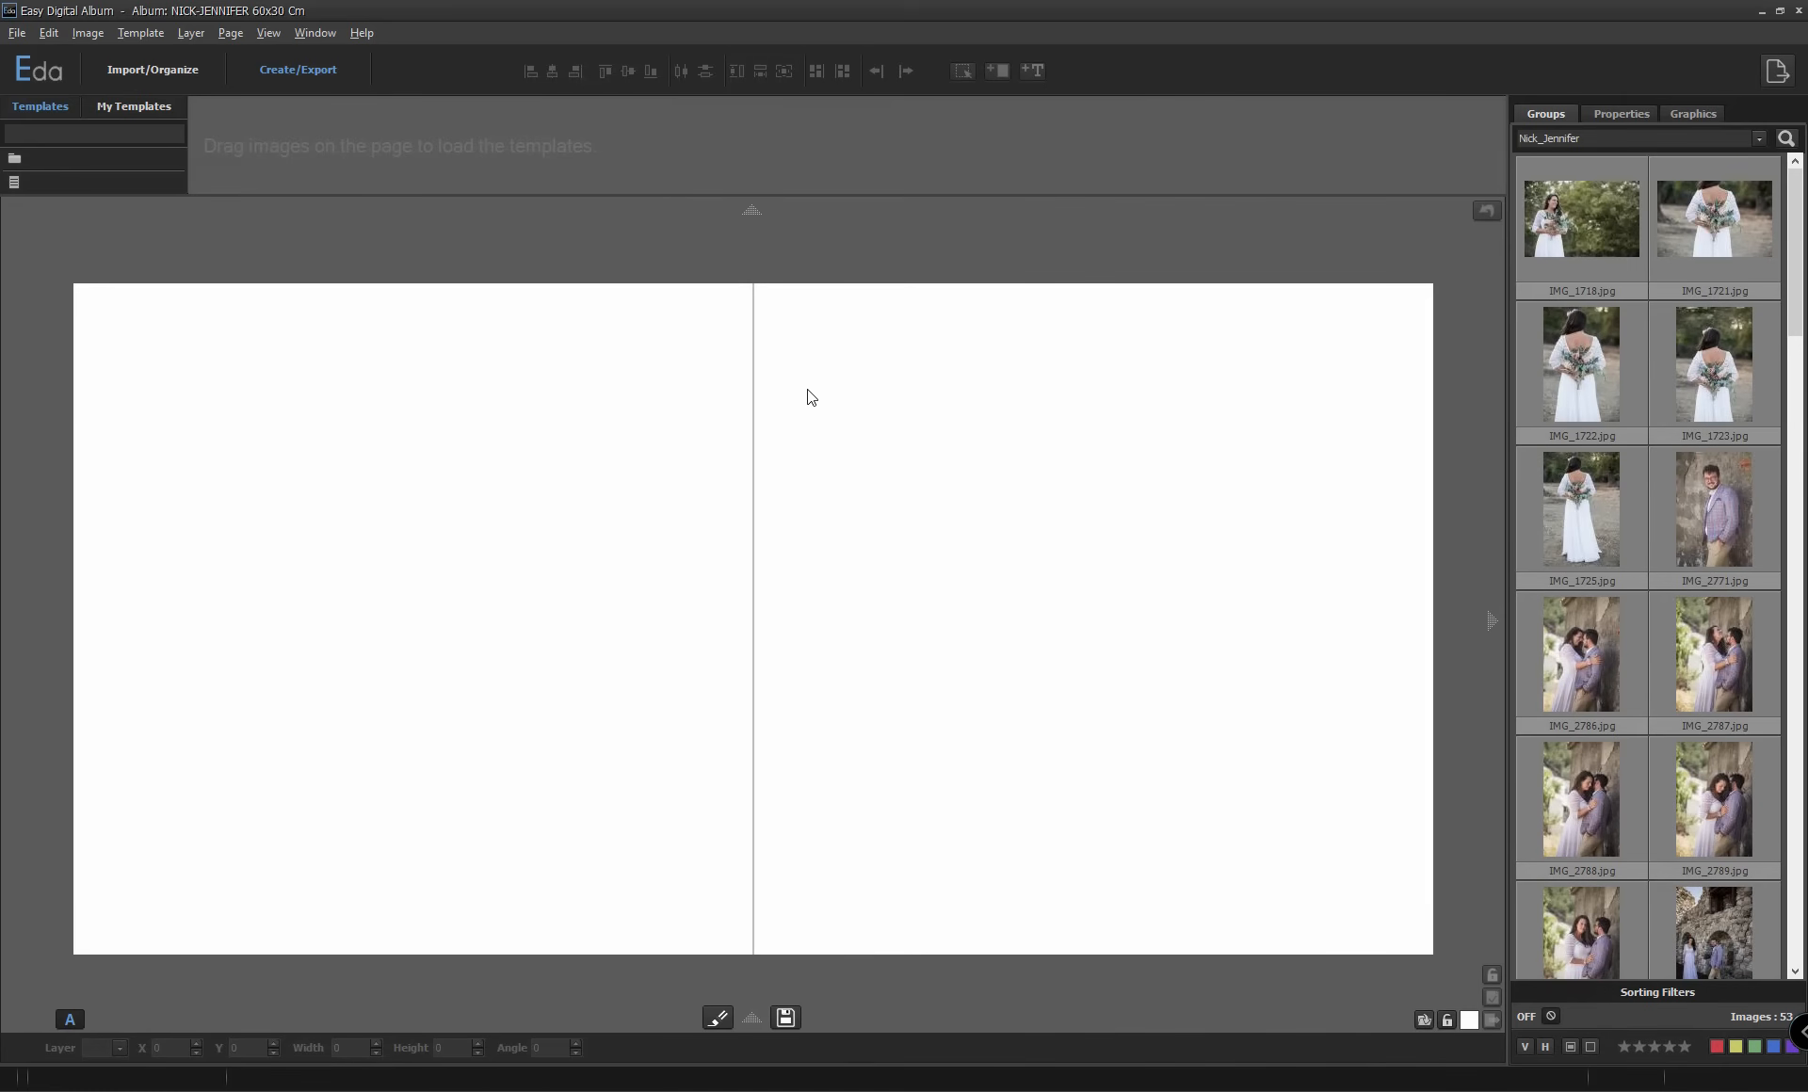
{"action": "left_click", "coordinate": [751, 209]}
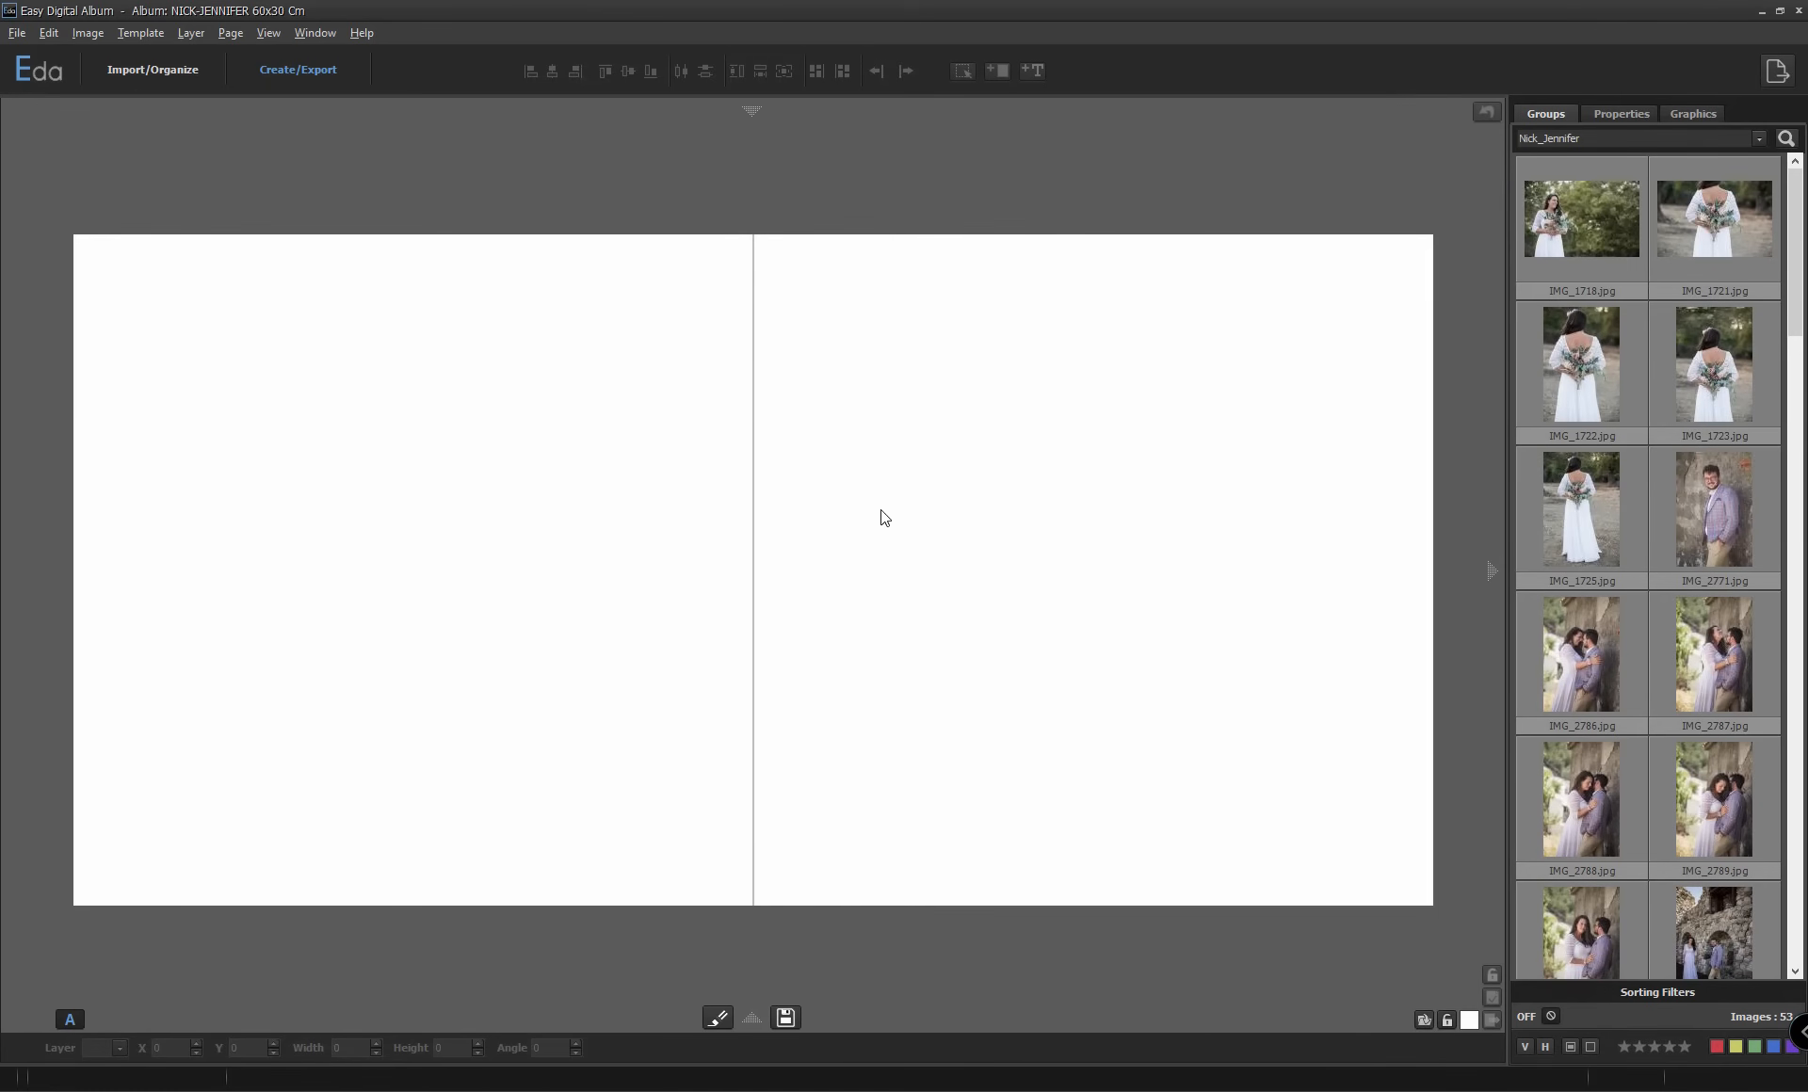
Place IMG_1718.jpg and IMG_1723.jpg on the spread and cycle through layouts to template H1_V1 07.
{"action": "left_click_drag", "start_coordinate": [1608, 229], "coordinate": [743, 557]}
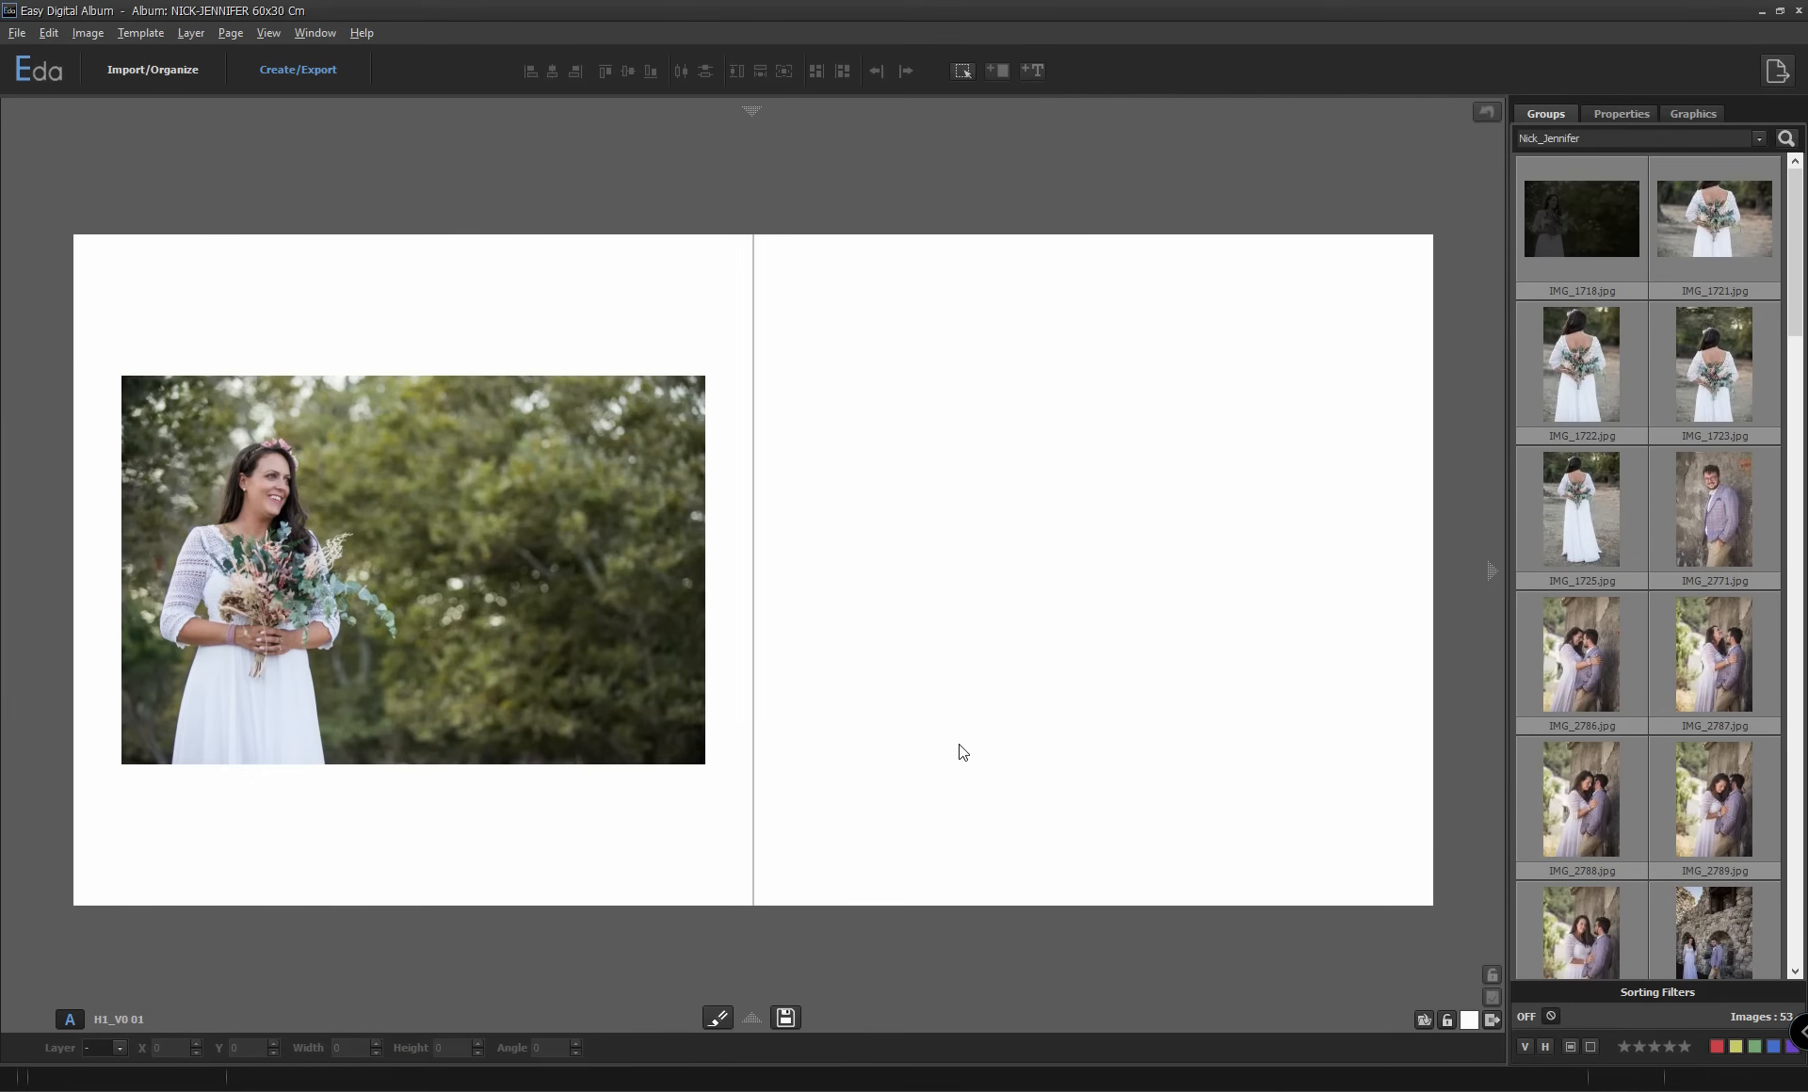
{"action": "left_click_drag", "start_coordinate": [1657, 400], "coordinate": [1052, 567]}
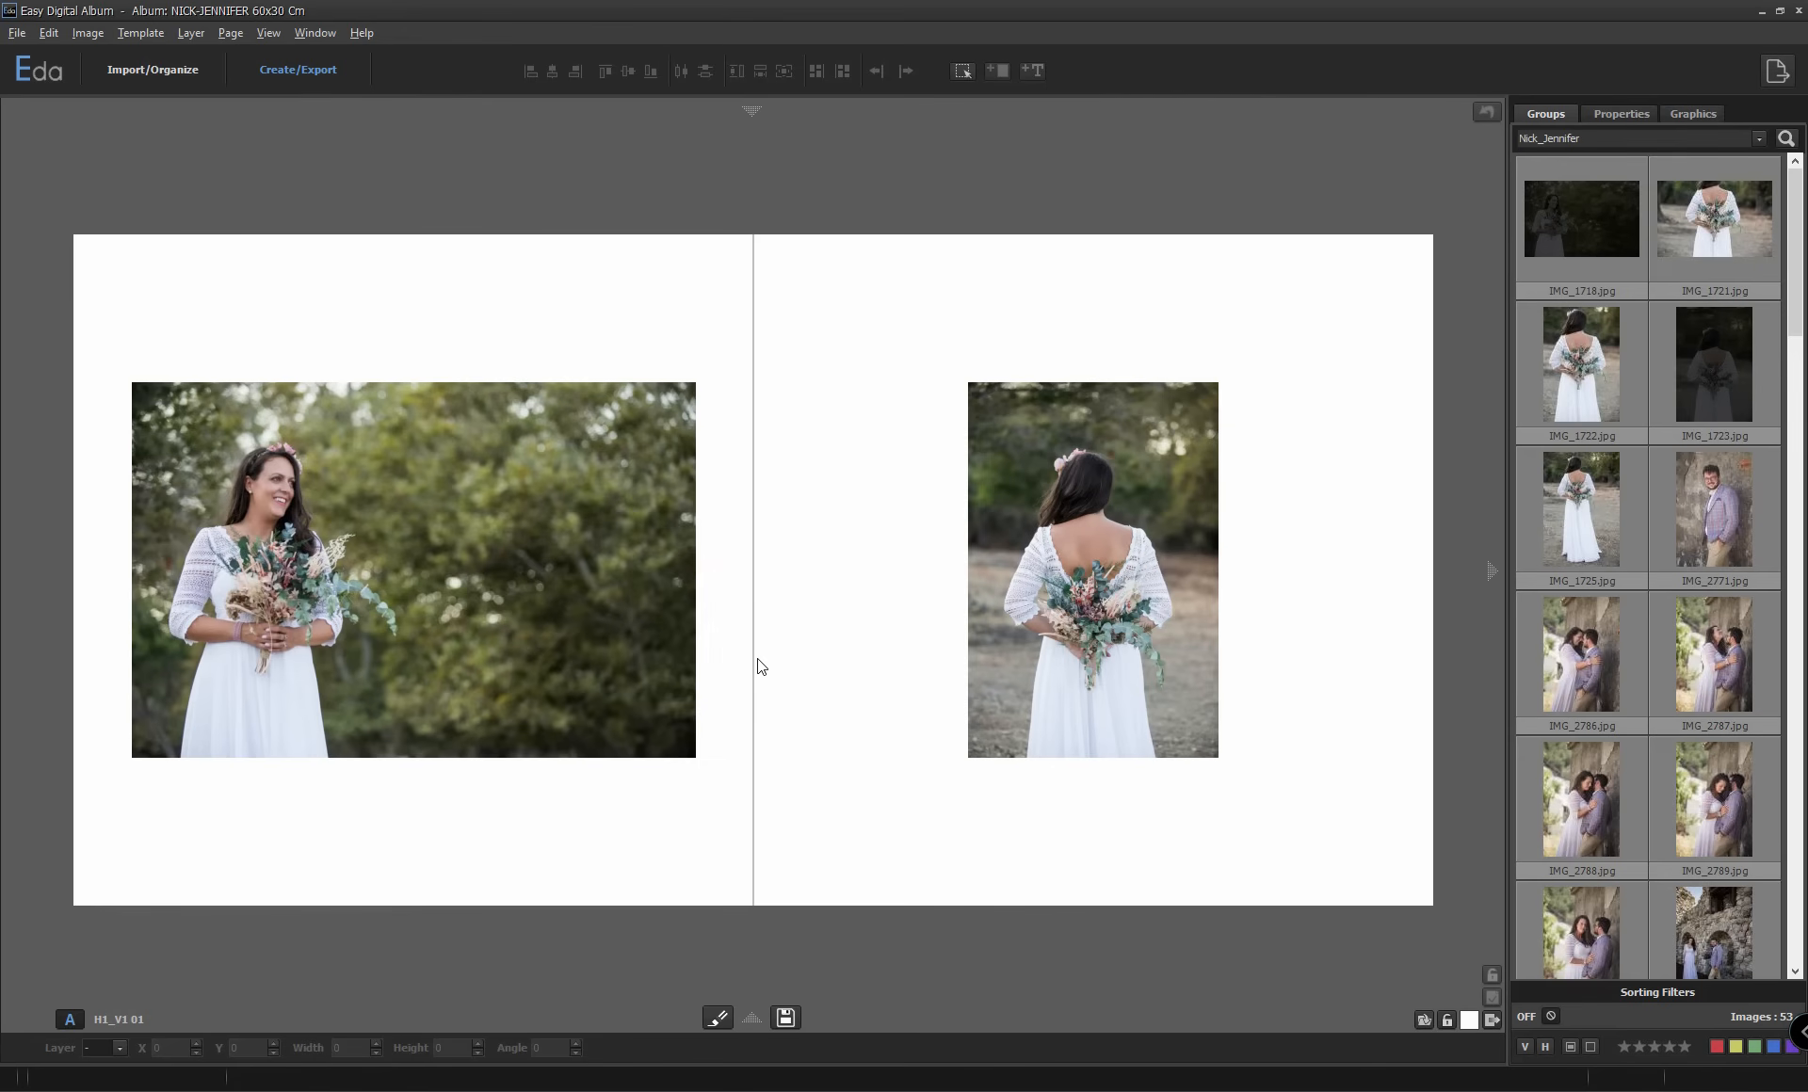
{"action": "scroll", "coordinate": [791, 643], "scroll_direction": "down", "scroll_amount": 1}
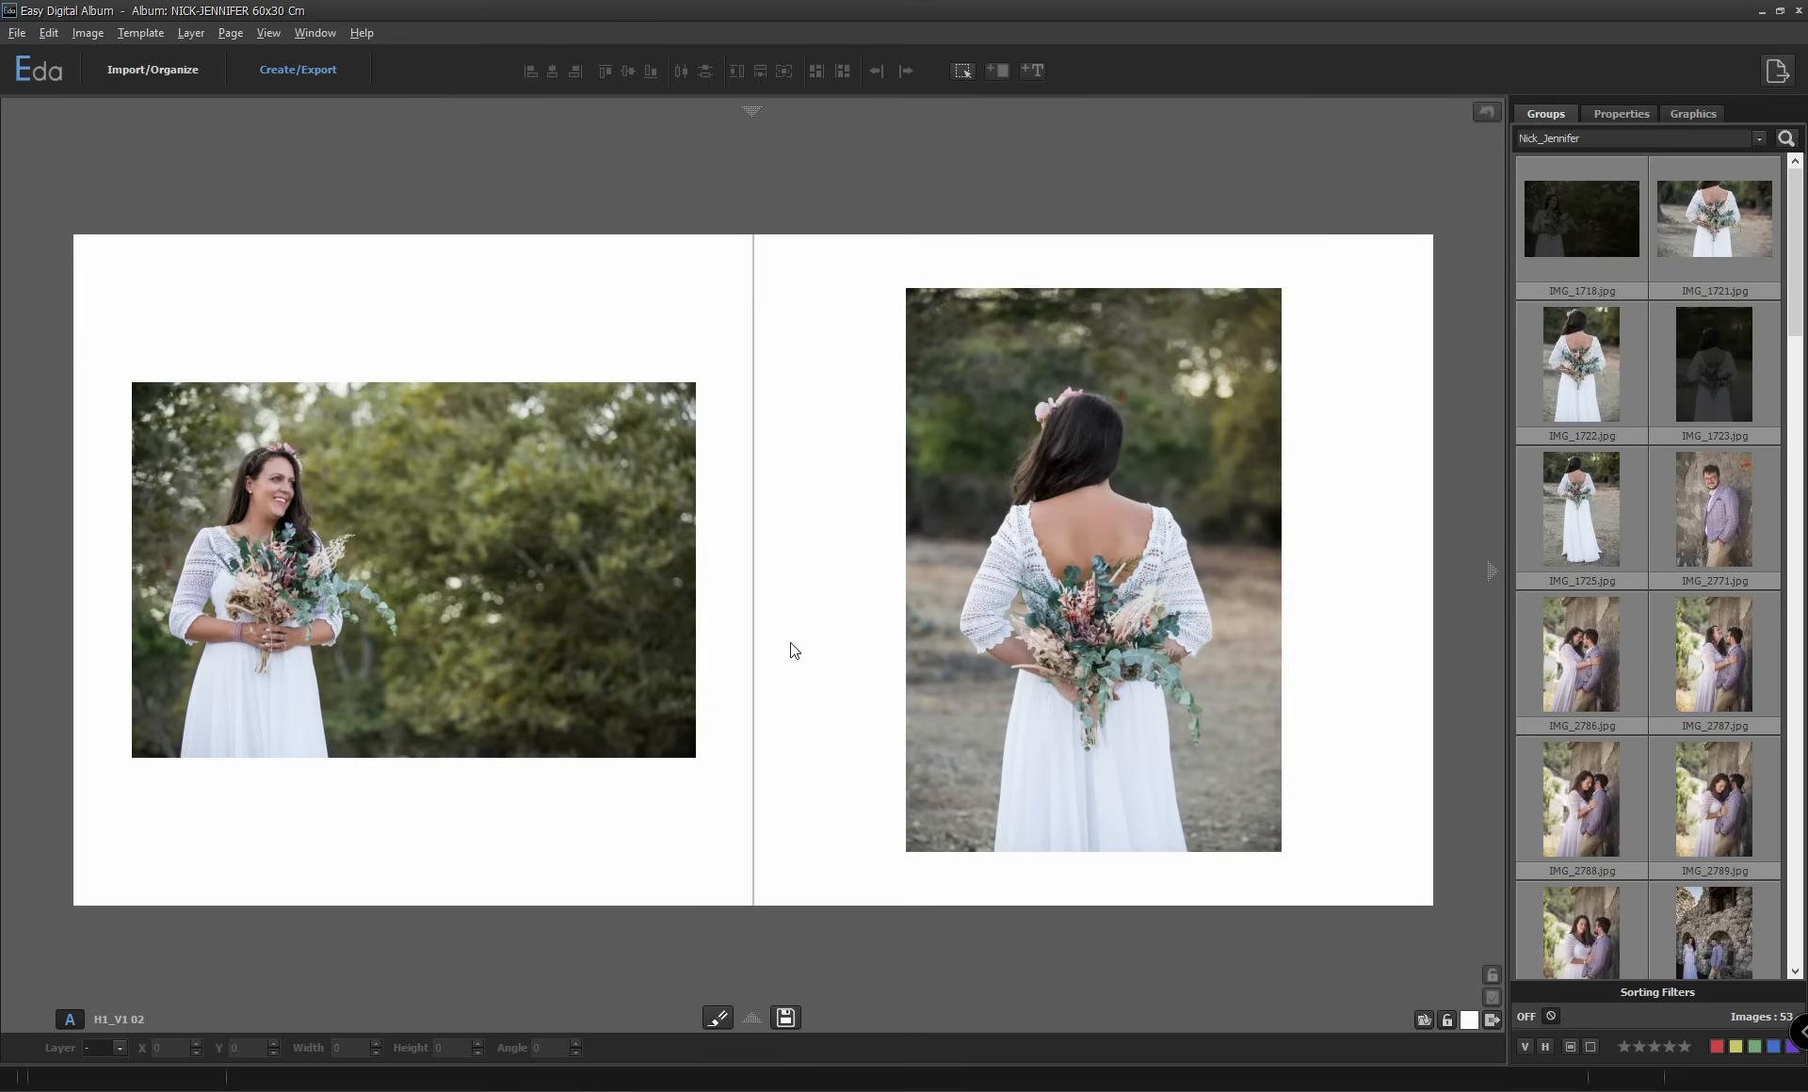
{"action": "scroll", "coordinate": [791, 643], "scroll_direction": "down", "scroll_amount": 3}
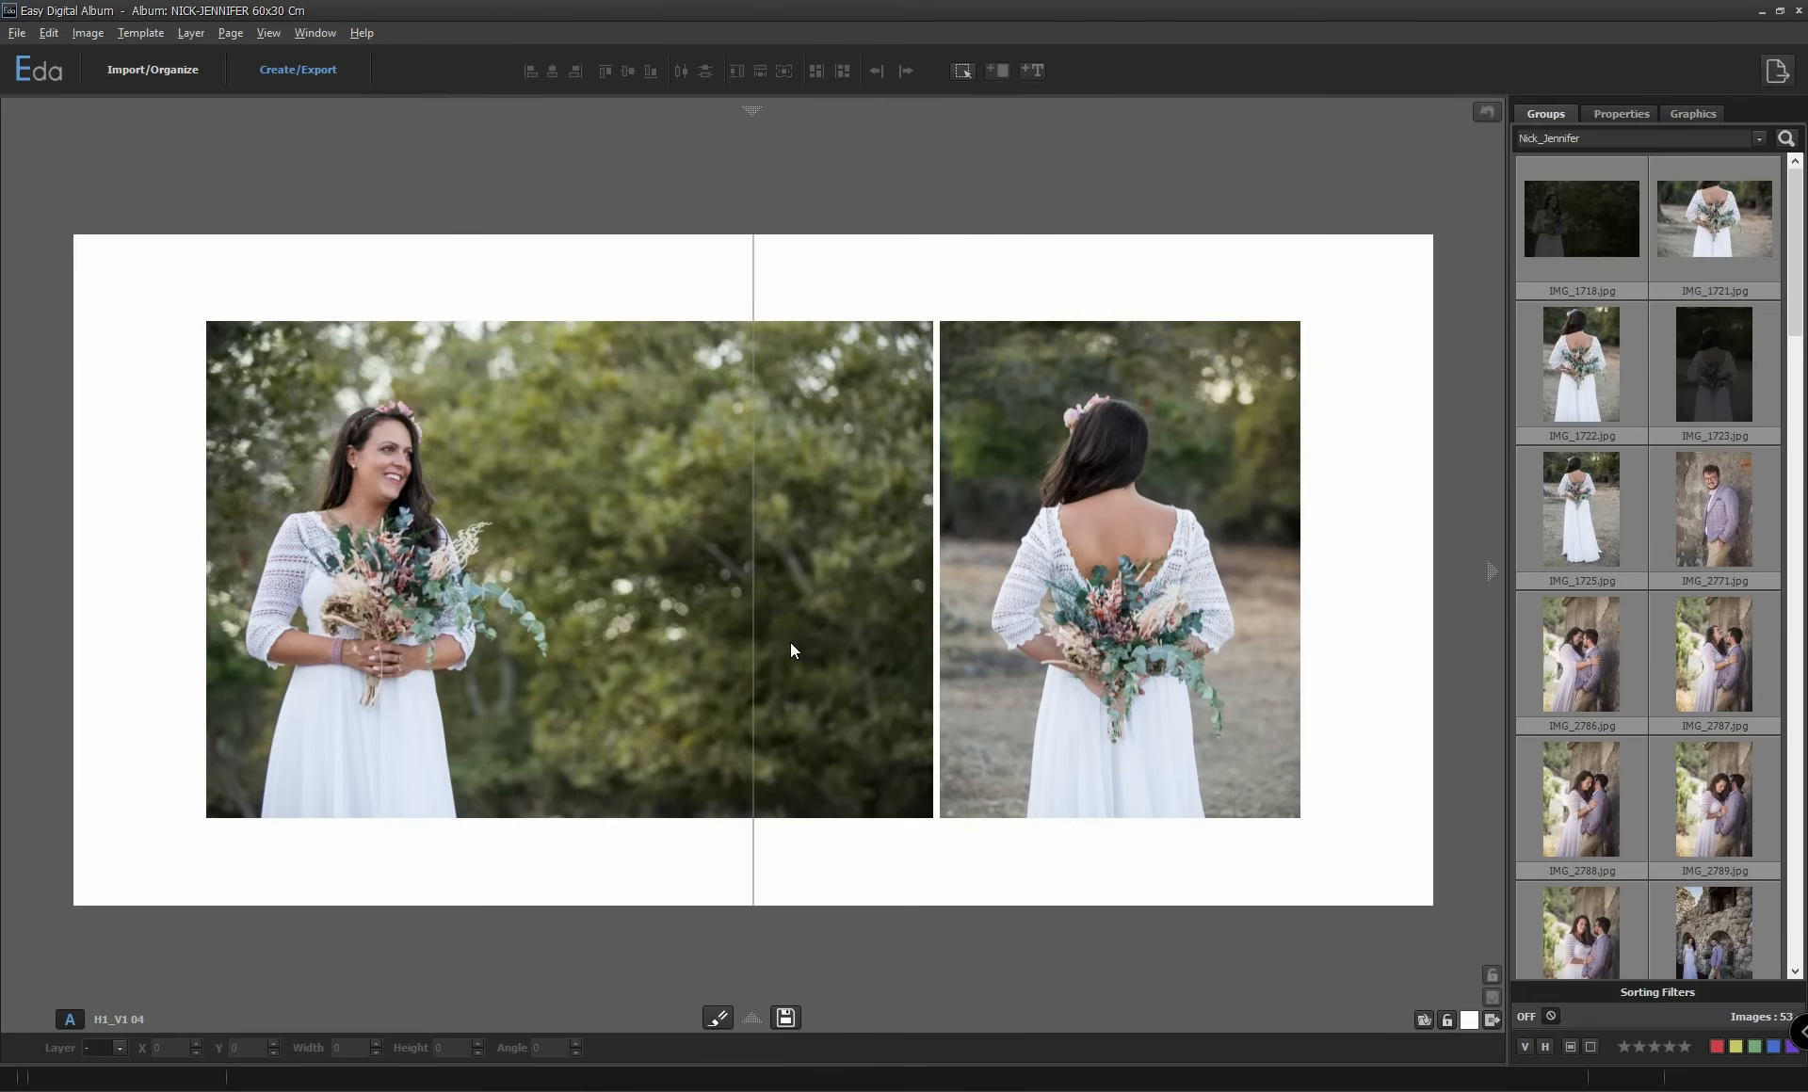
{"action": "scroll", "coordinate": [793, 650], "scroll_direction": "down", "scroll_amount": 2}
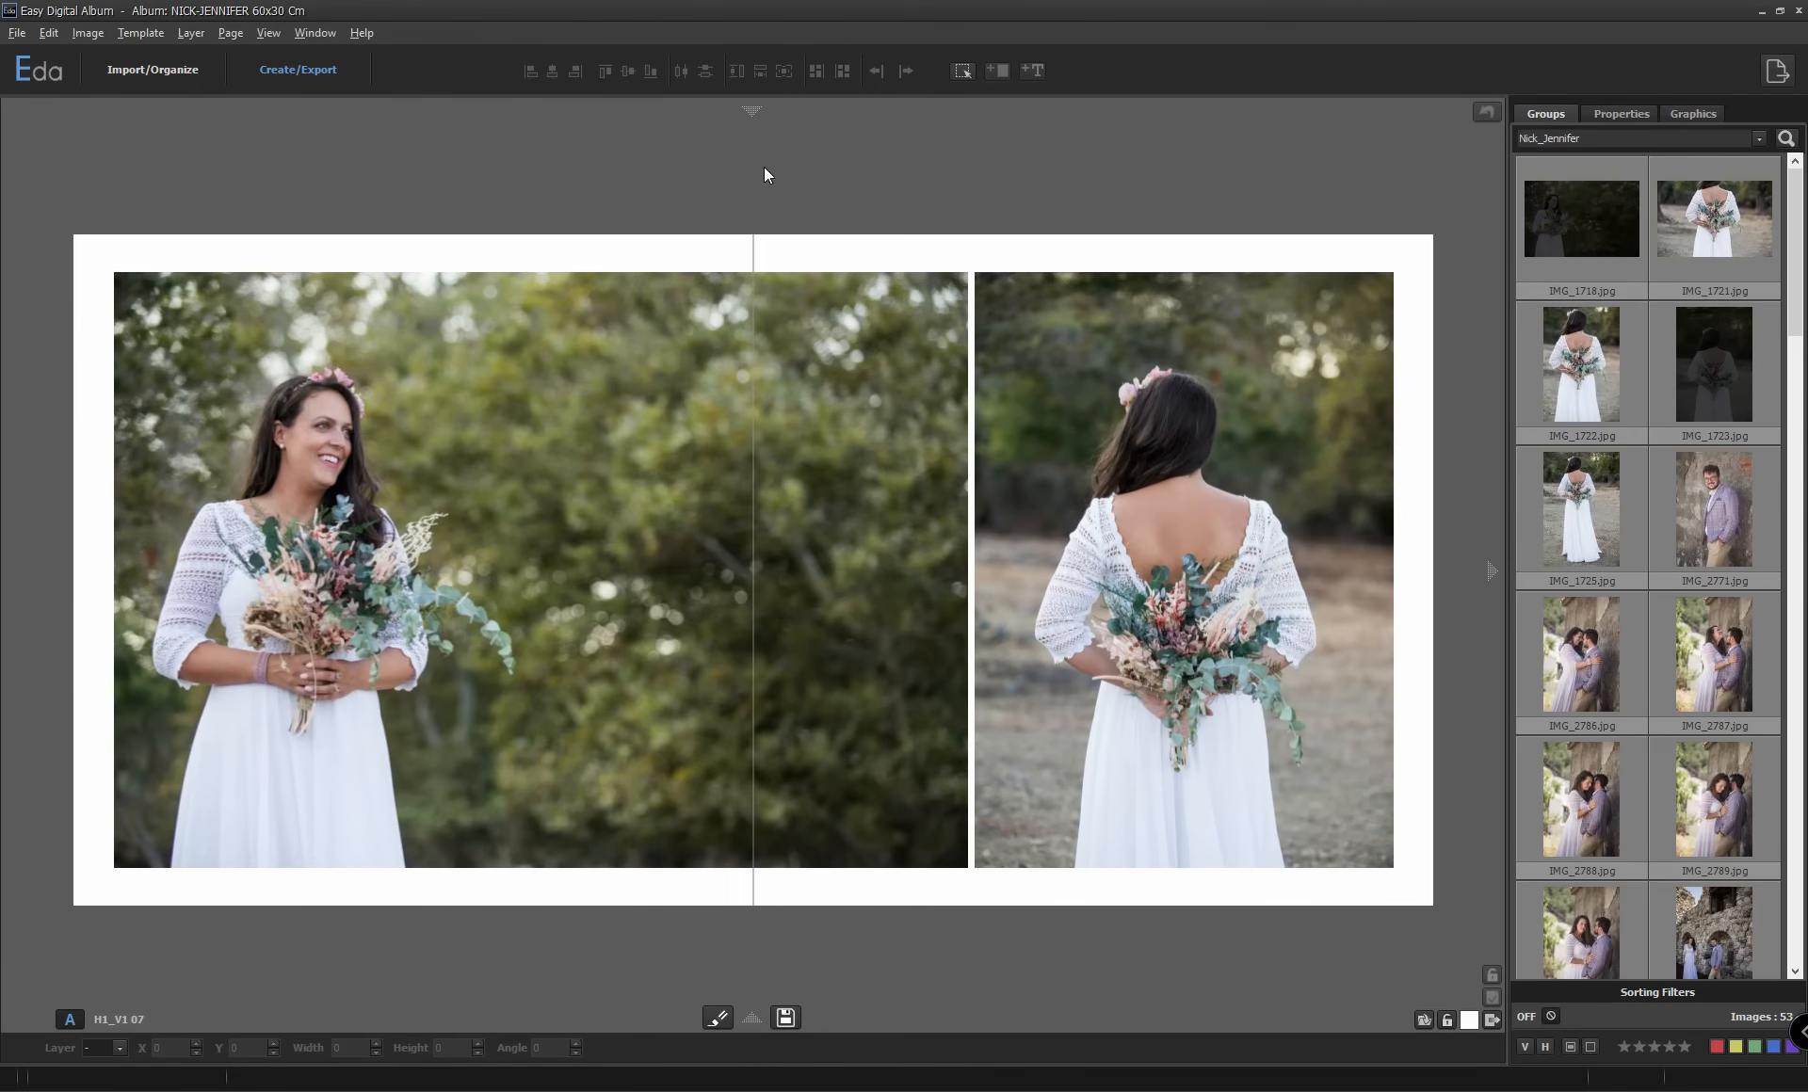
Try other two-image templates from the templates strip, ending with H1_V1 08, and clear the spread.
{"action": "left_click", "coordinate": [751, 110]}
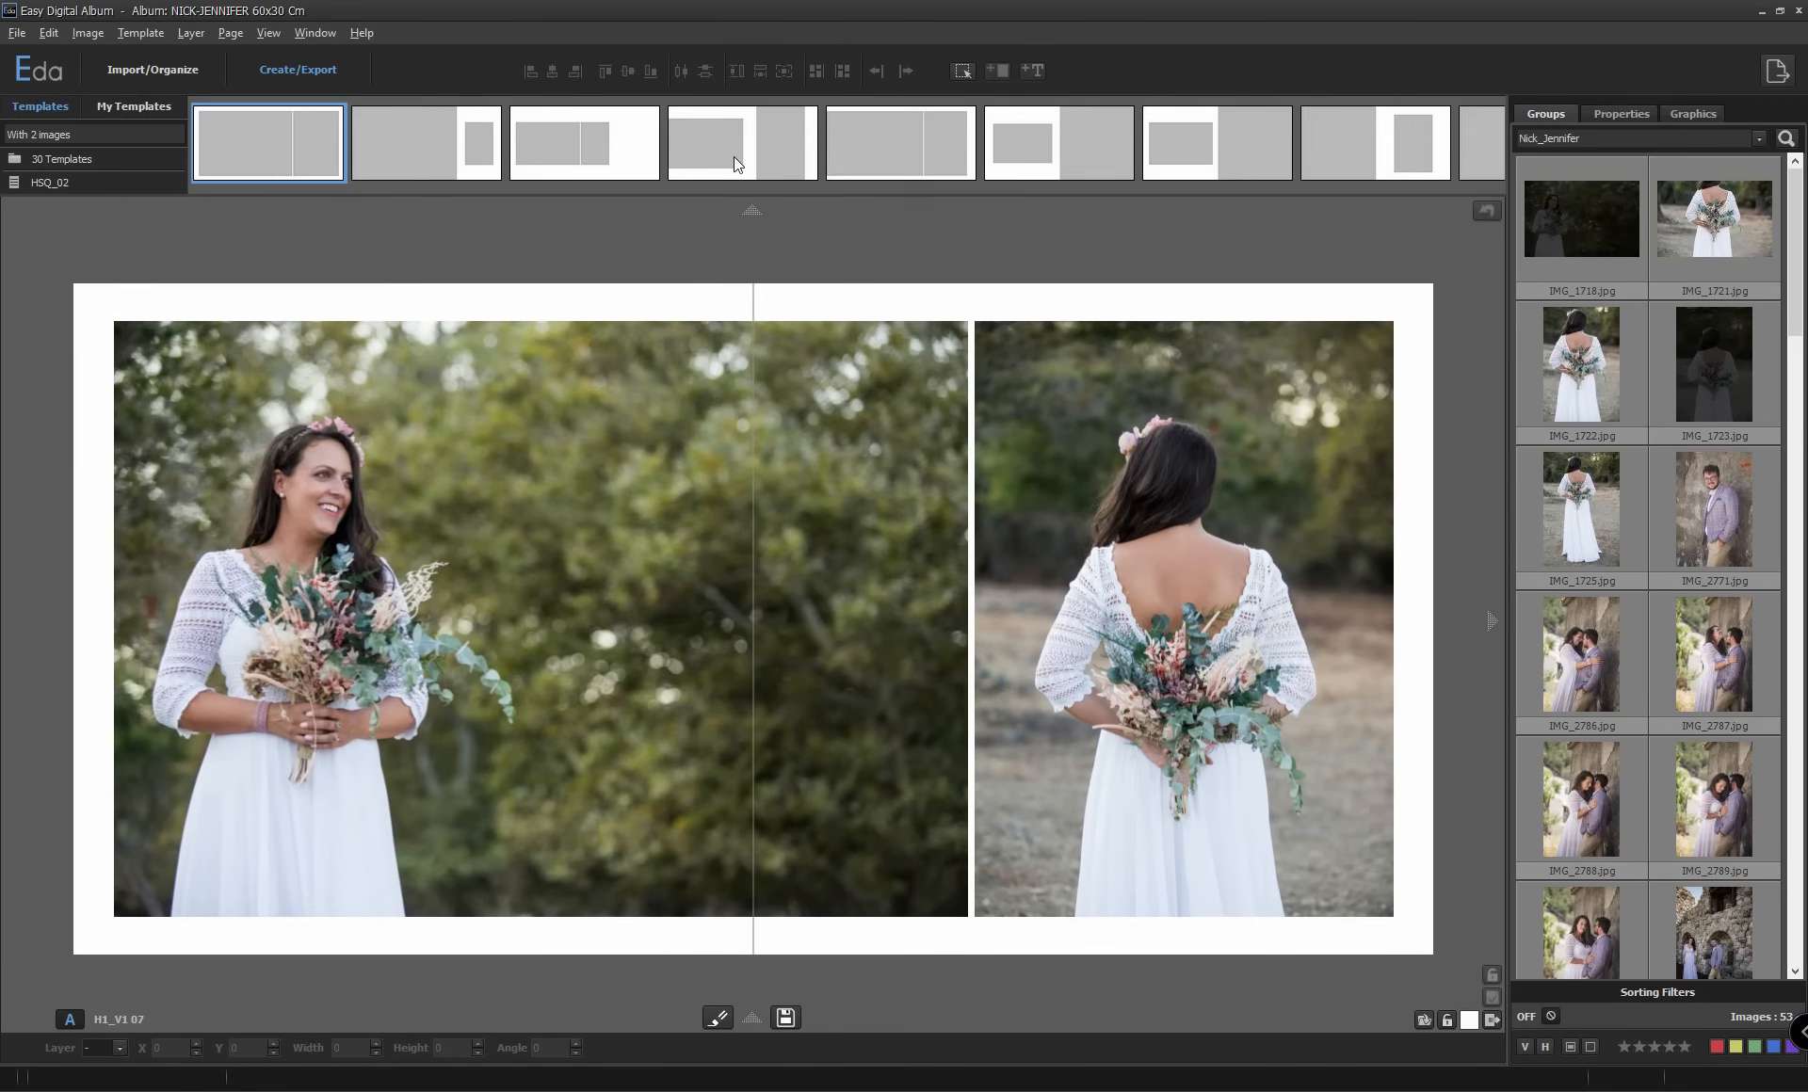
{"action": "left_click", "coordinate": [697, 150]}
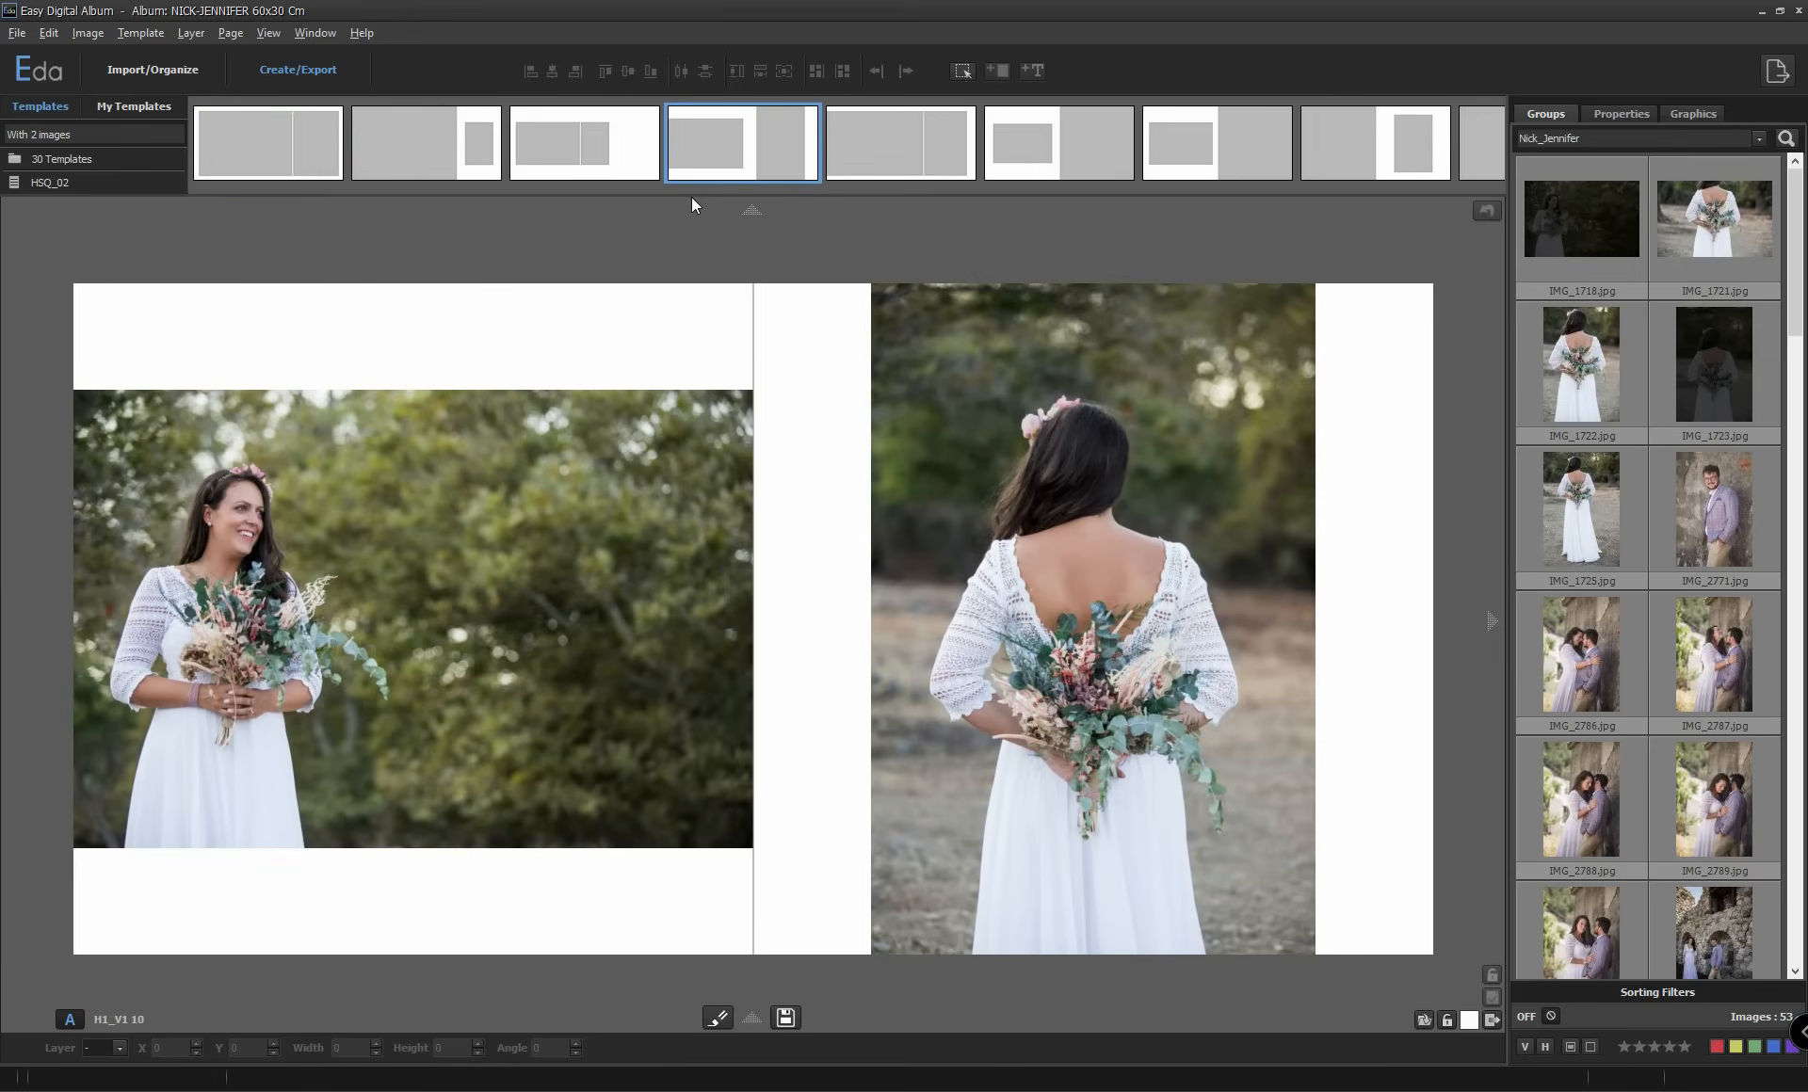
{"action": "scroll", "coordinate": [691, 197], "scroll_direction": "down", "scroll_amount": 2}
{"action": "scroll", "coordinate": [691, 196], "scroll_direction": "down", "scroll_amount": 2}
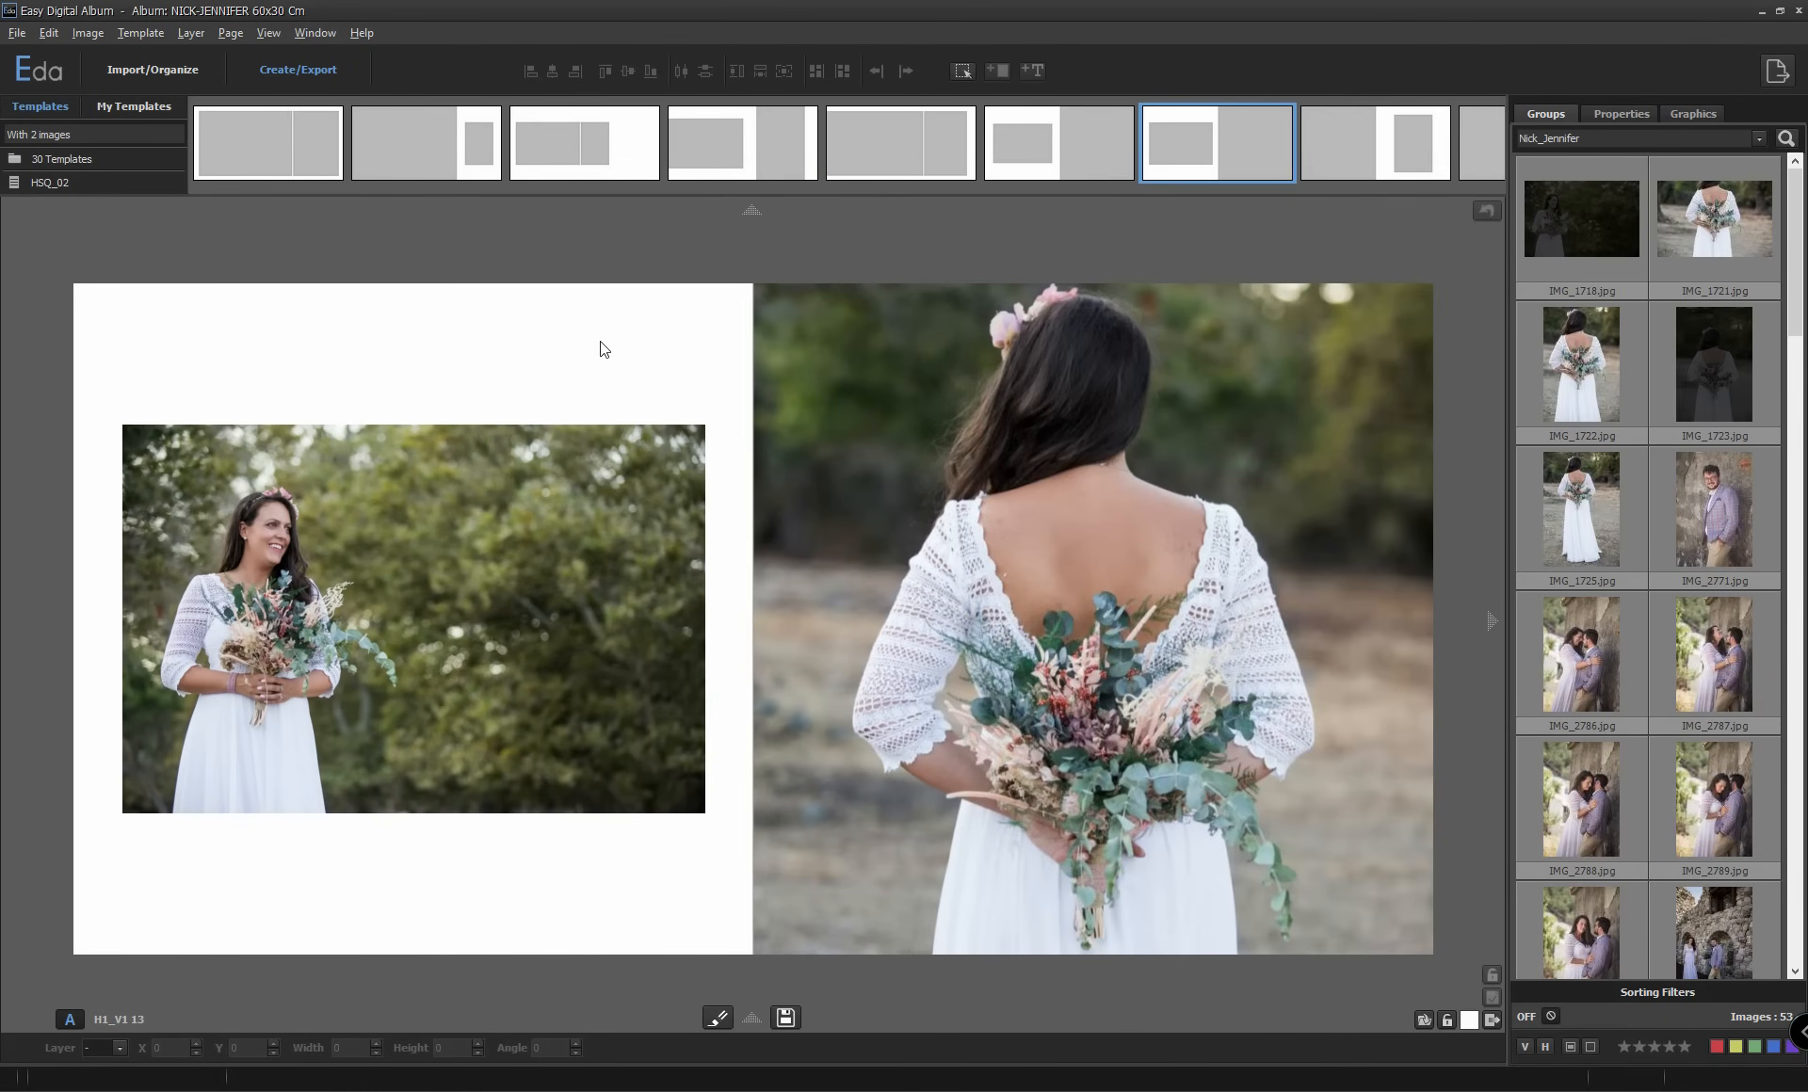
{"action": "left_click", "coordinate": [433, 145]}
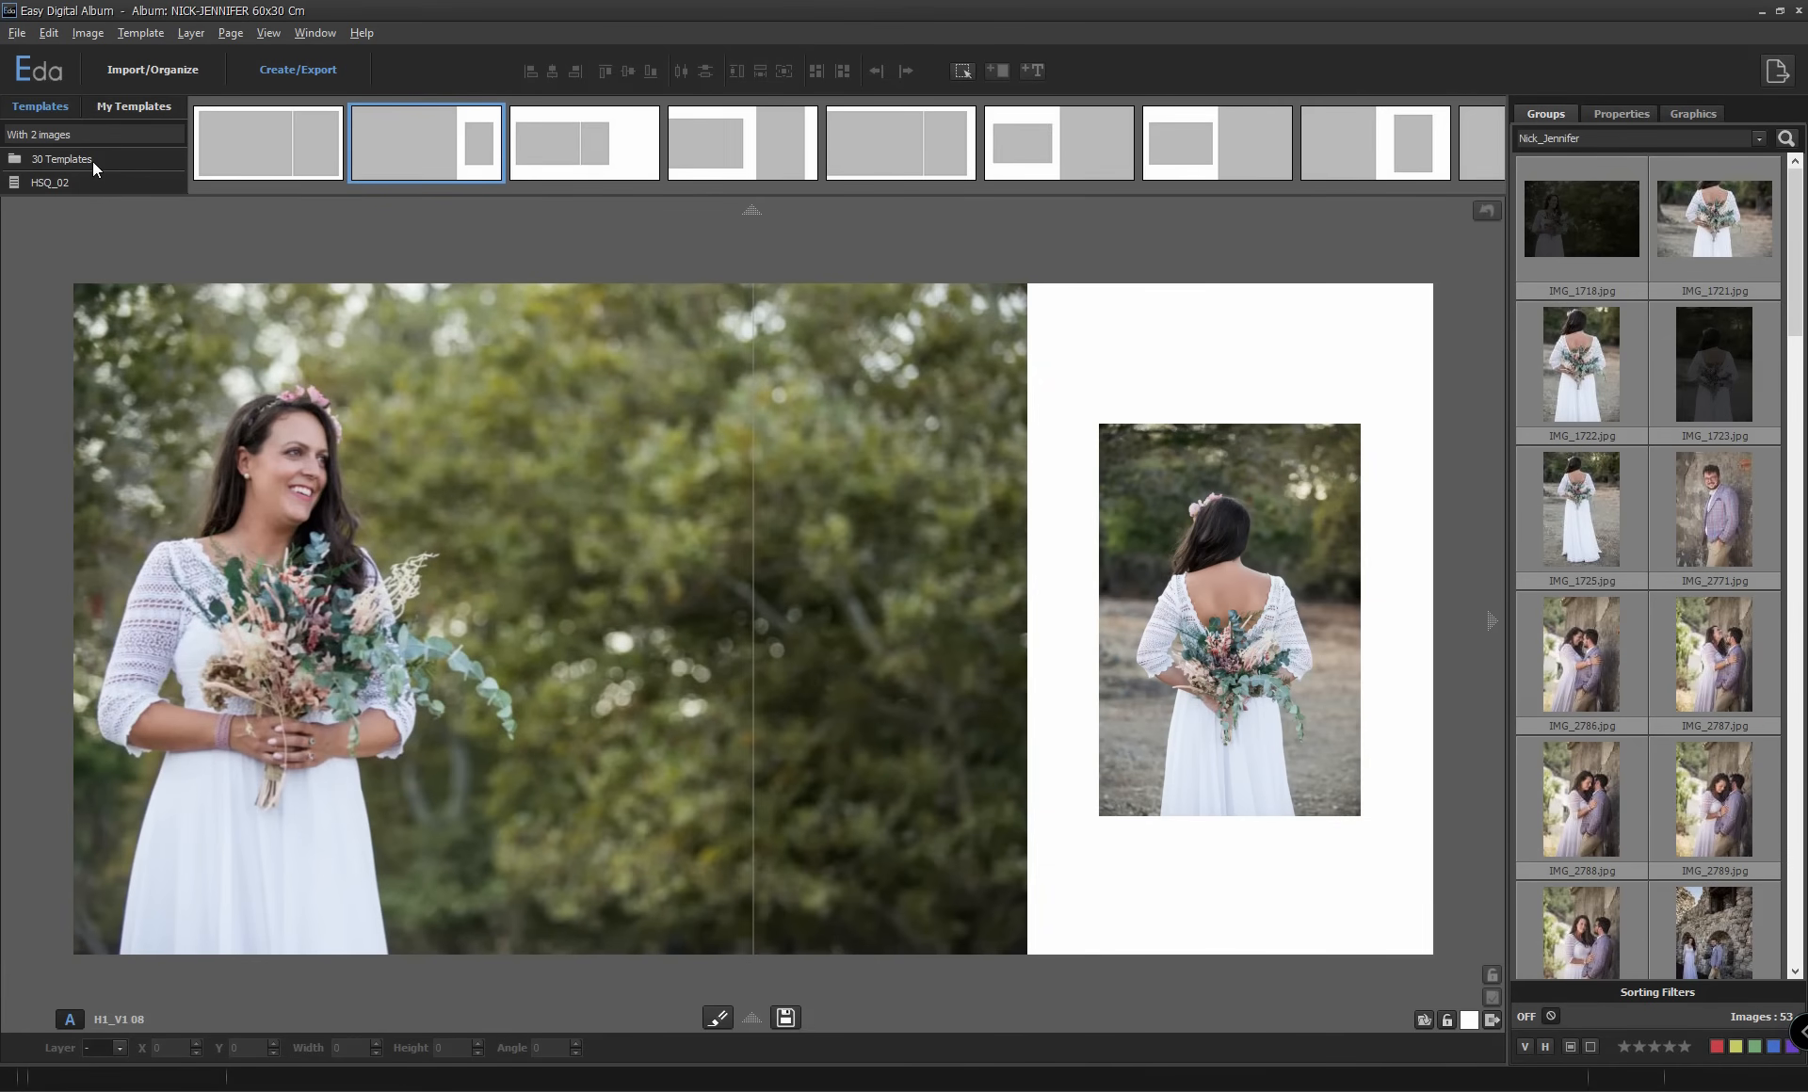
{"action": "left_click", "coordinate": [717, 1018]}
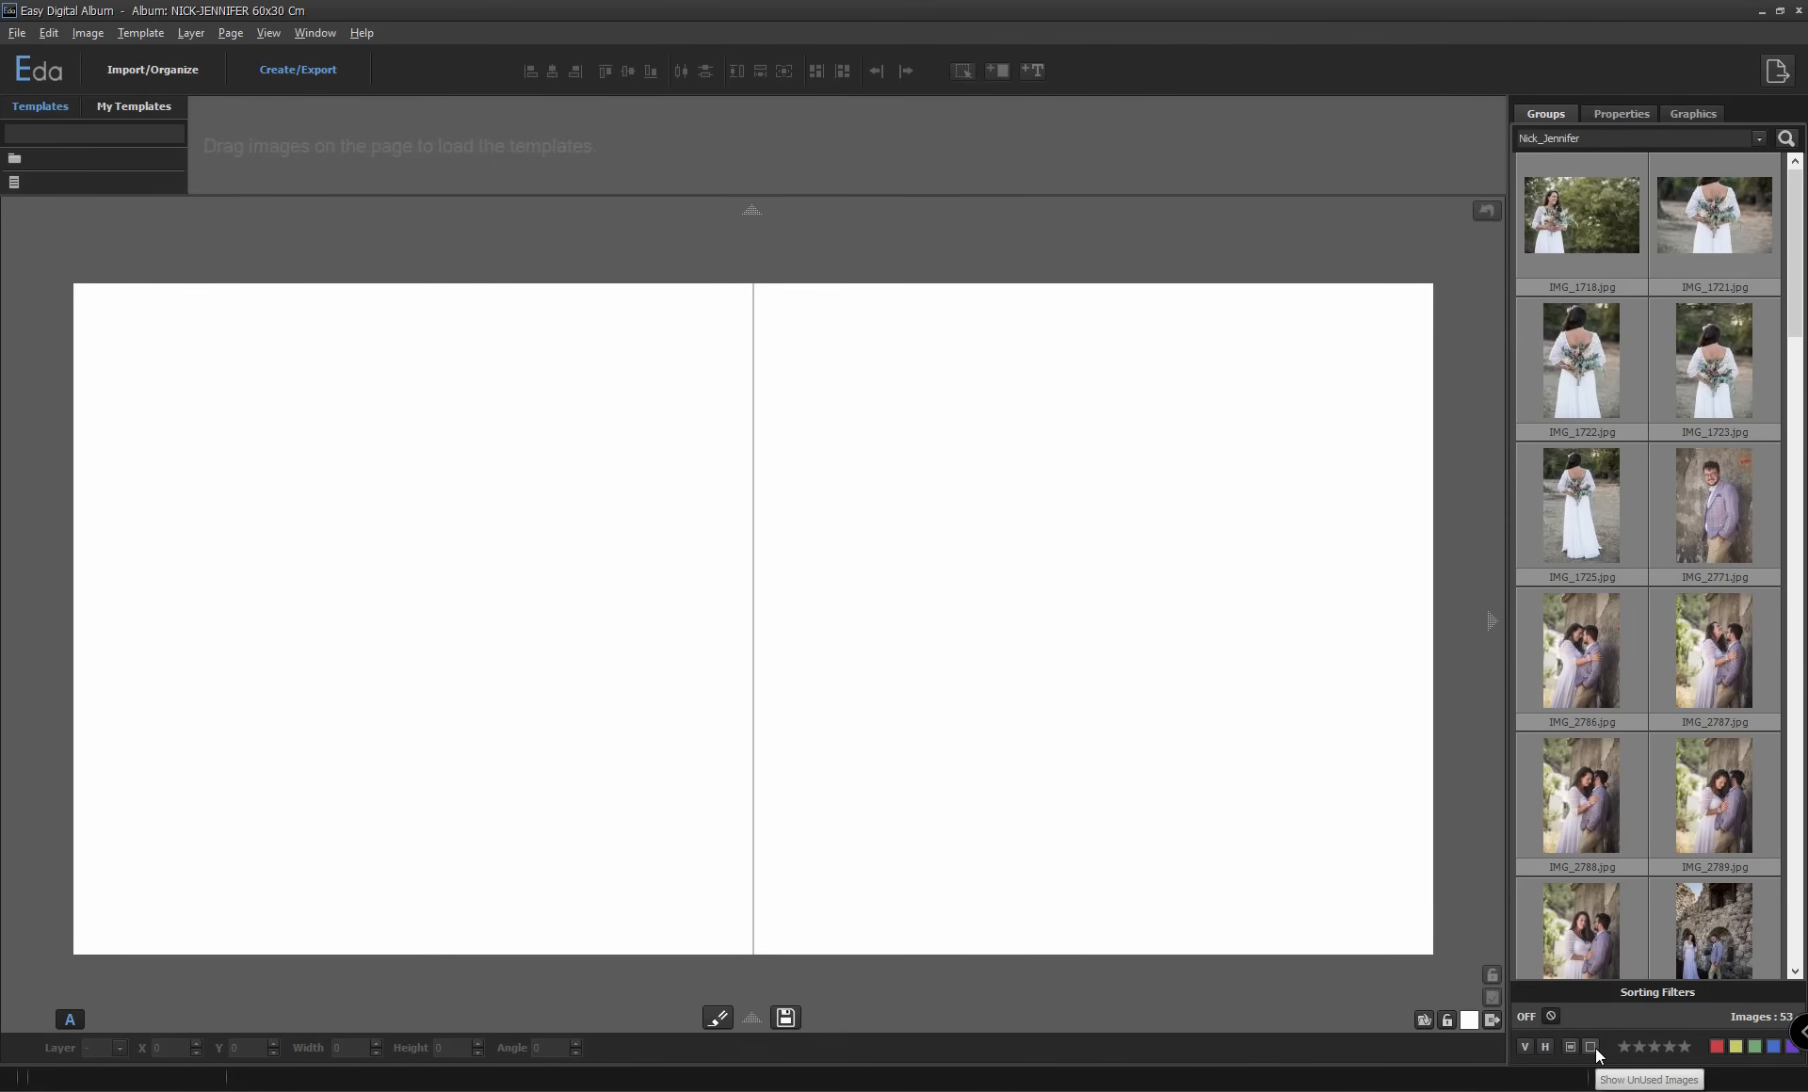
Filter the group to red-labelled images and place all five on the spread using template H2_V3 06.
{"action": "left_click", "coordinate": [1716, 1047]}
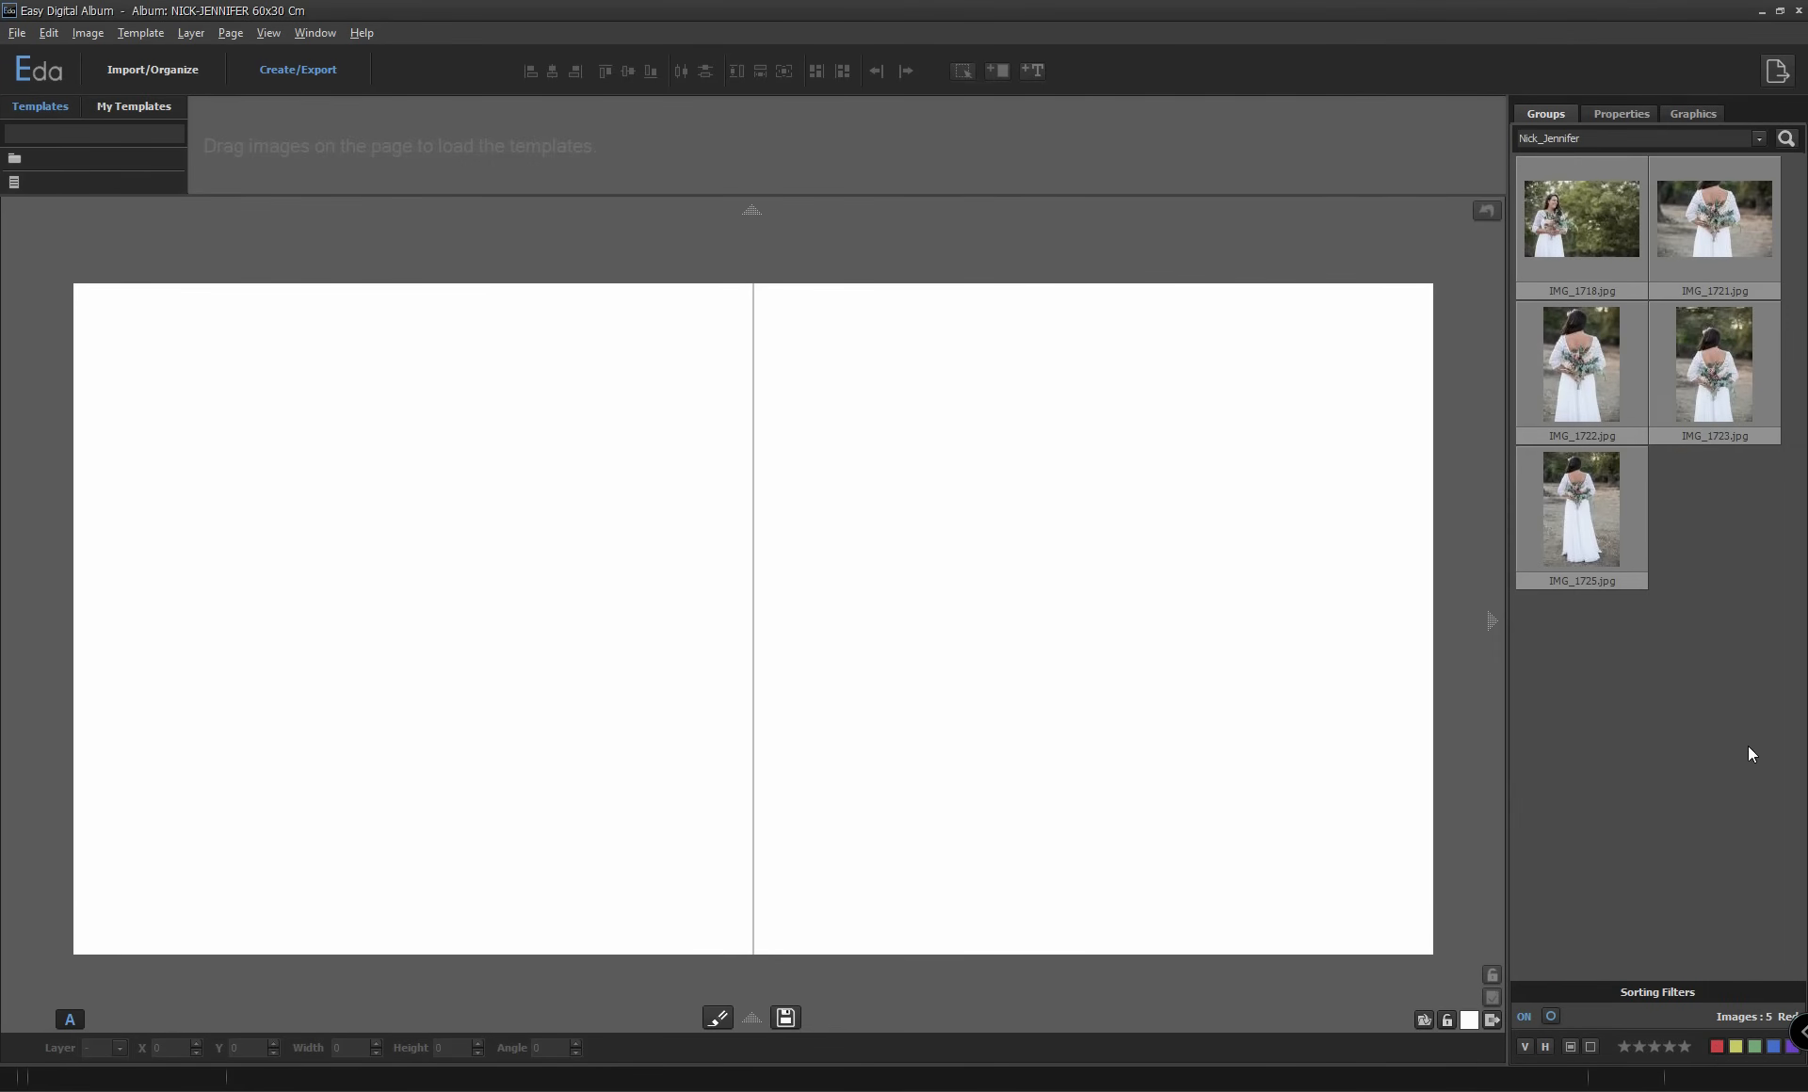
{"action": "left_click_drag", "start_coordinate": [1759, 685], "coordinate": [1582, 236]}
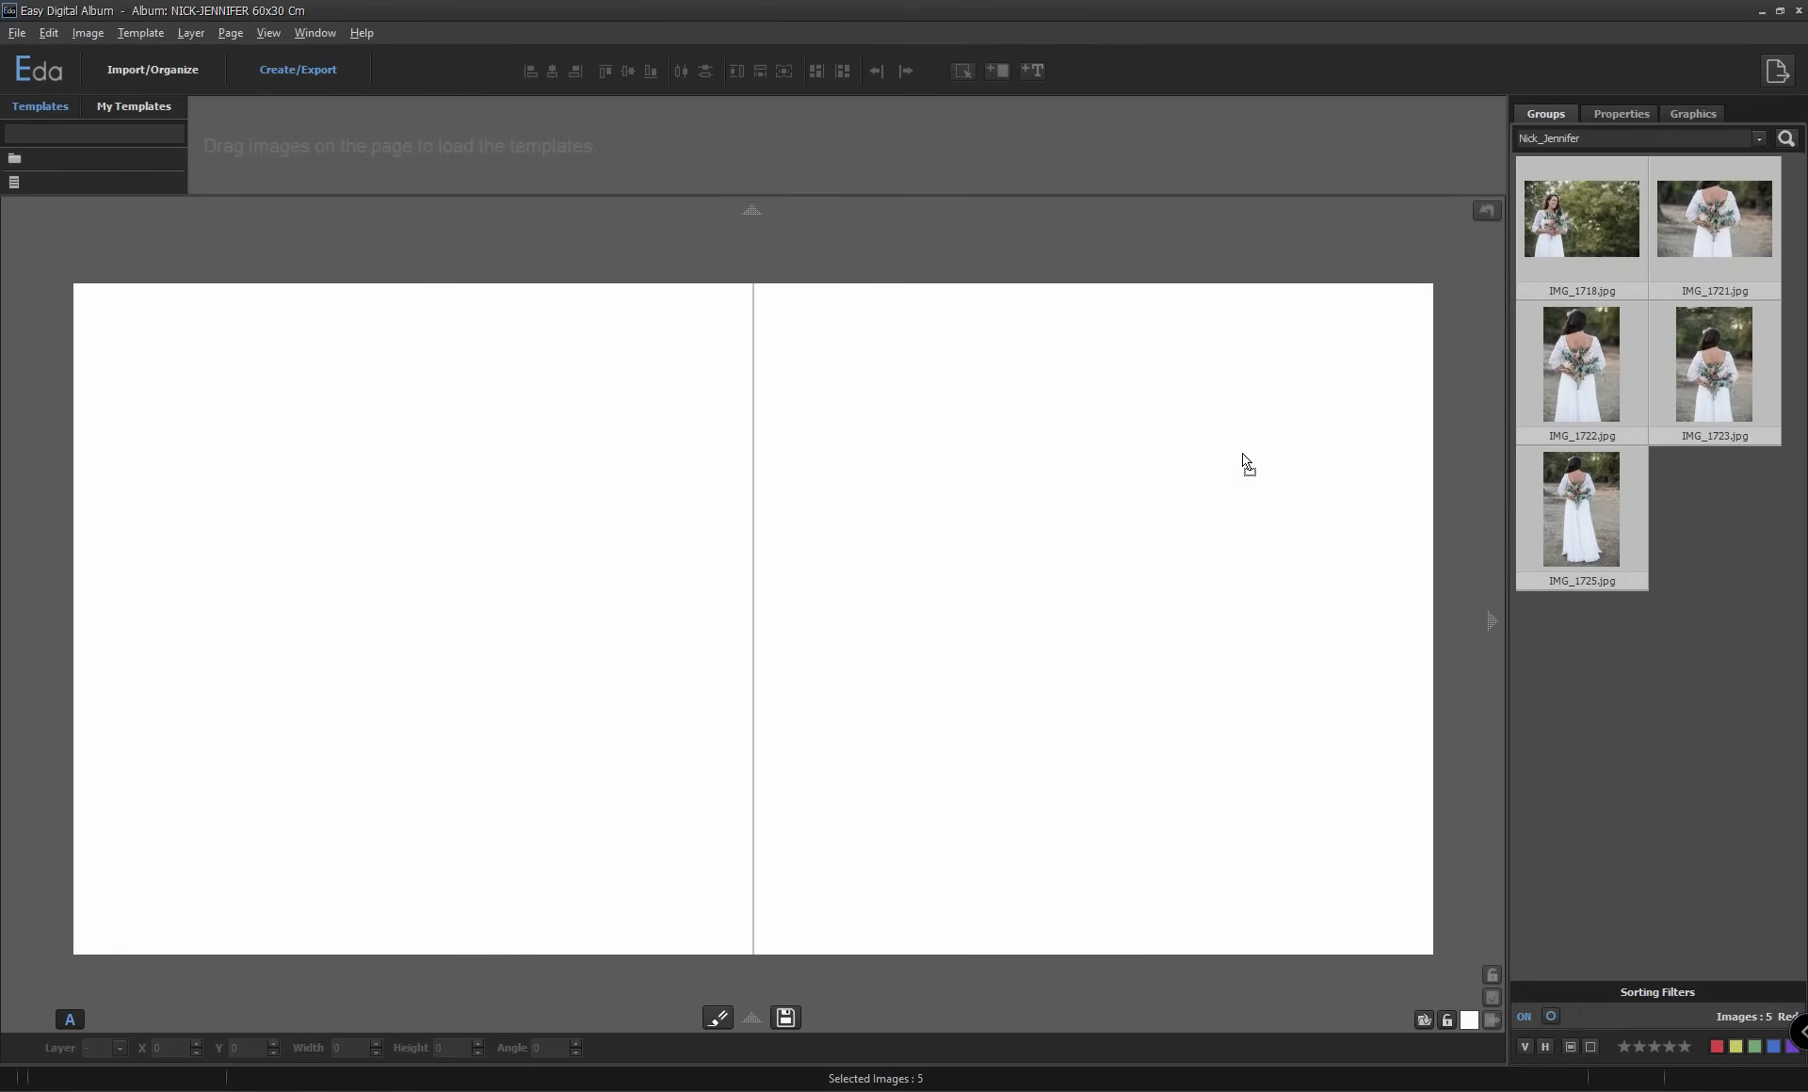
{"action": "left_click", "coordinate": [1030, 546]}
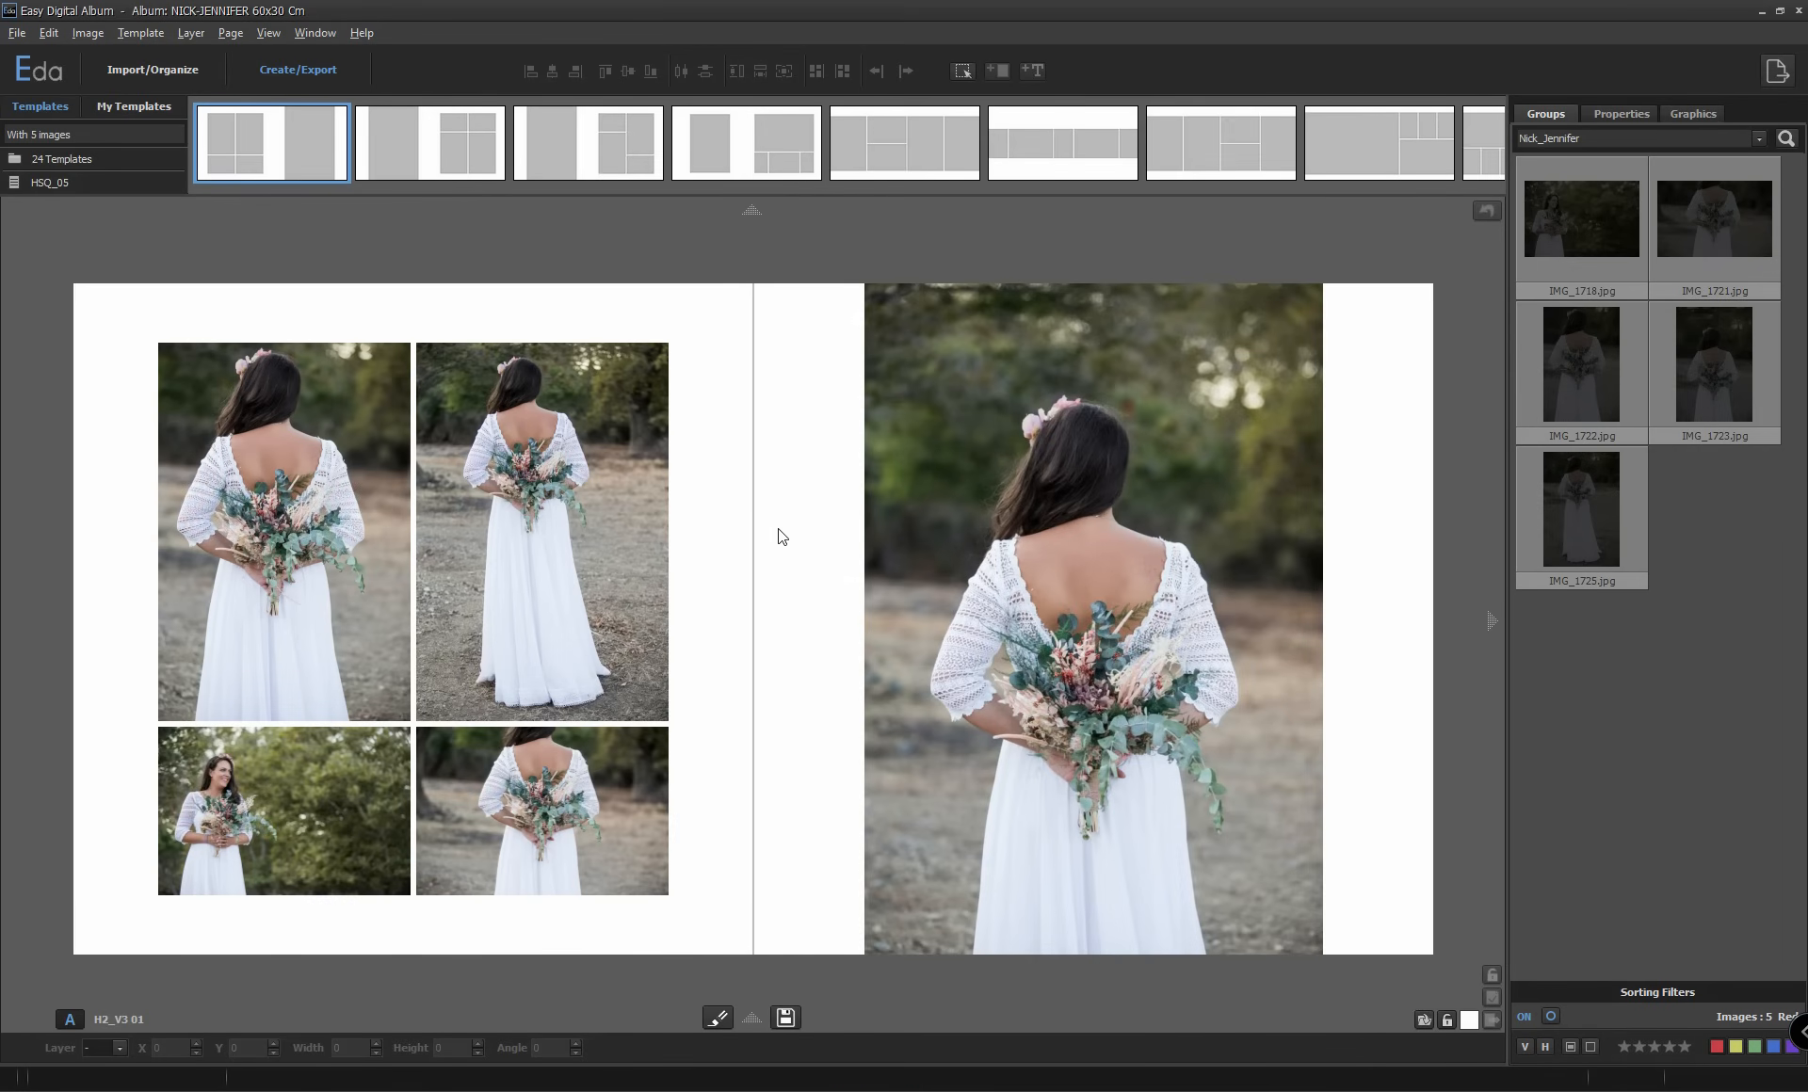
{"action": "left_click", "coordinate": [1069, 148]}
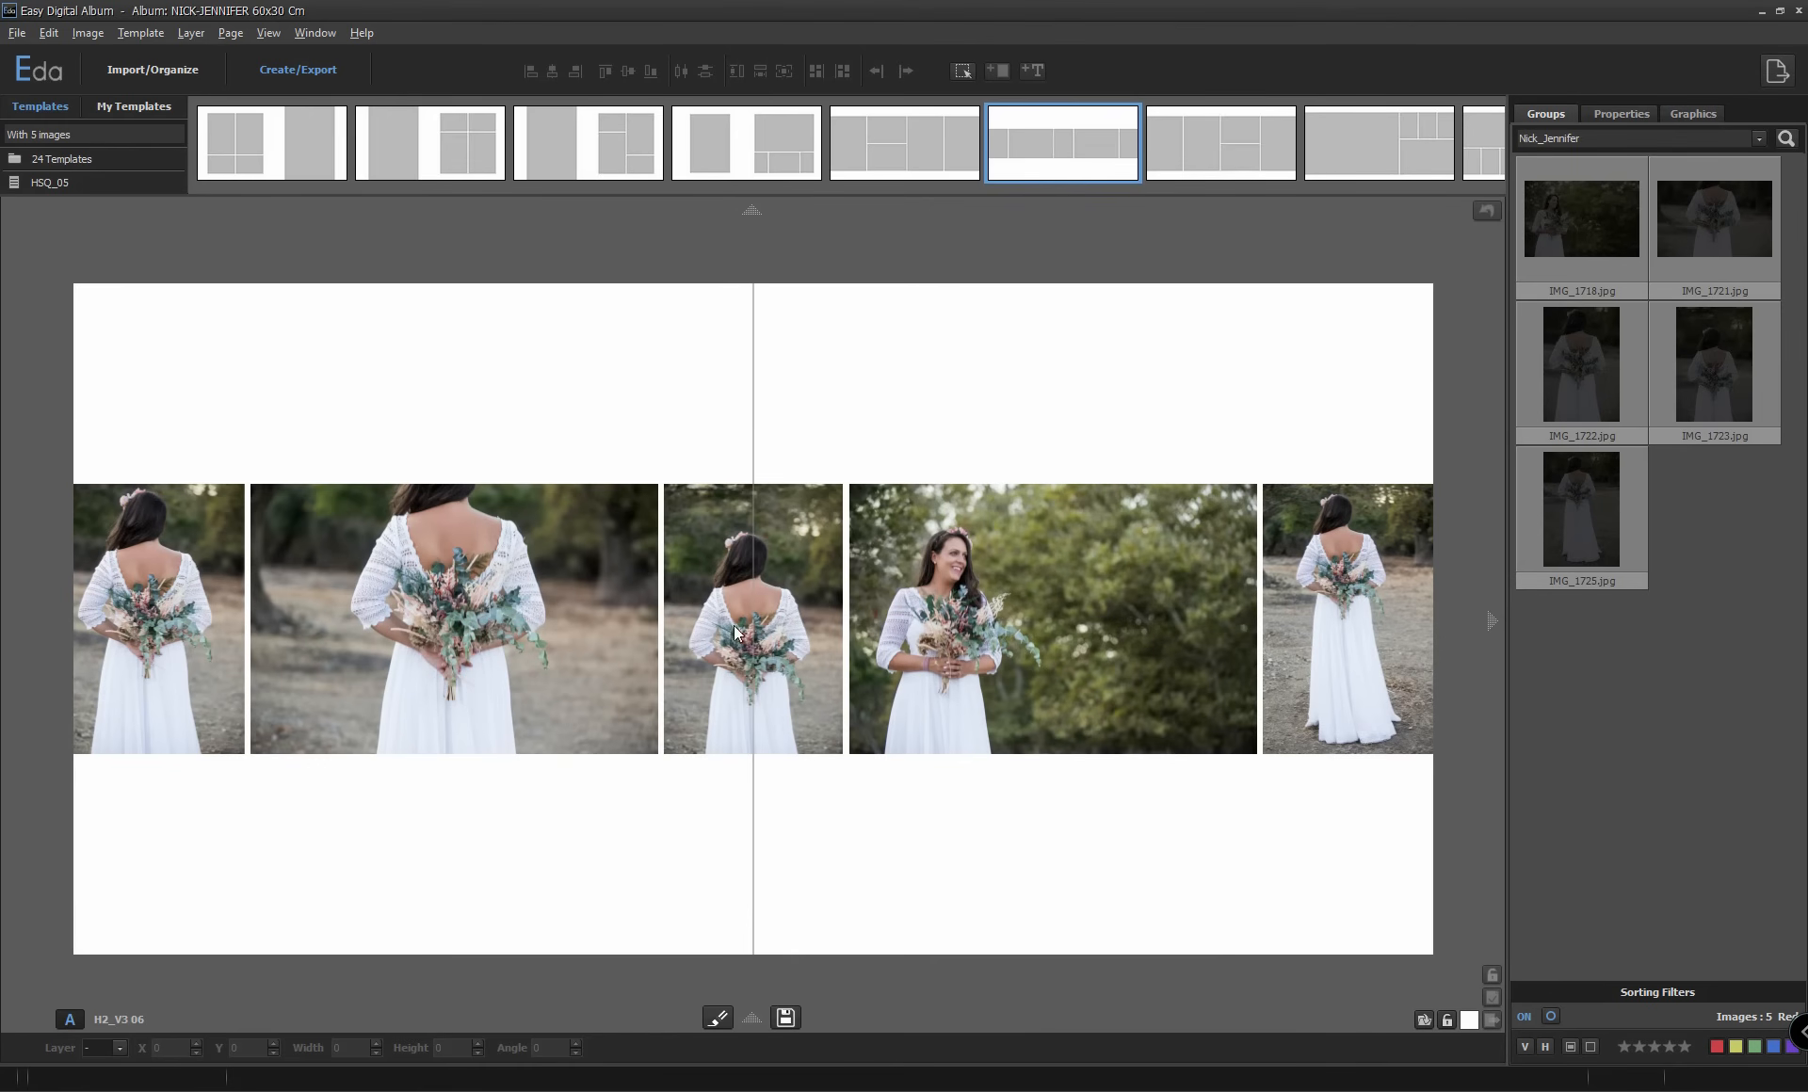
Enlarge the photos inside the middle frame and the neighbouring IMG_1718.jpg frame of the image row.
{"action": "left_click", "coordinate": [761, 653]}
{"action": "left_click_drag", "start_coordinate": [750, 699], "coordinate": [758, 624]}
{"action": "left_click_drag", "start_coordinate": [1048, 703], "coordinate": [1100, 632]}
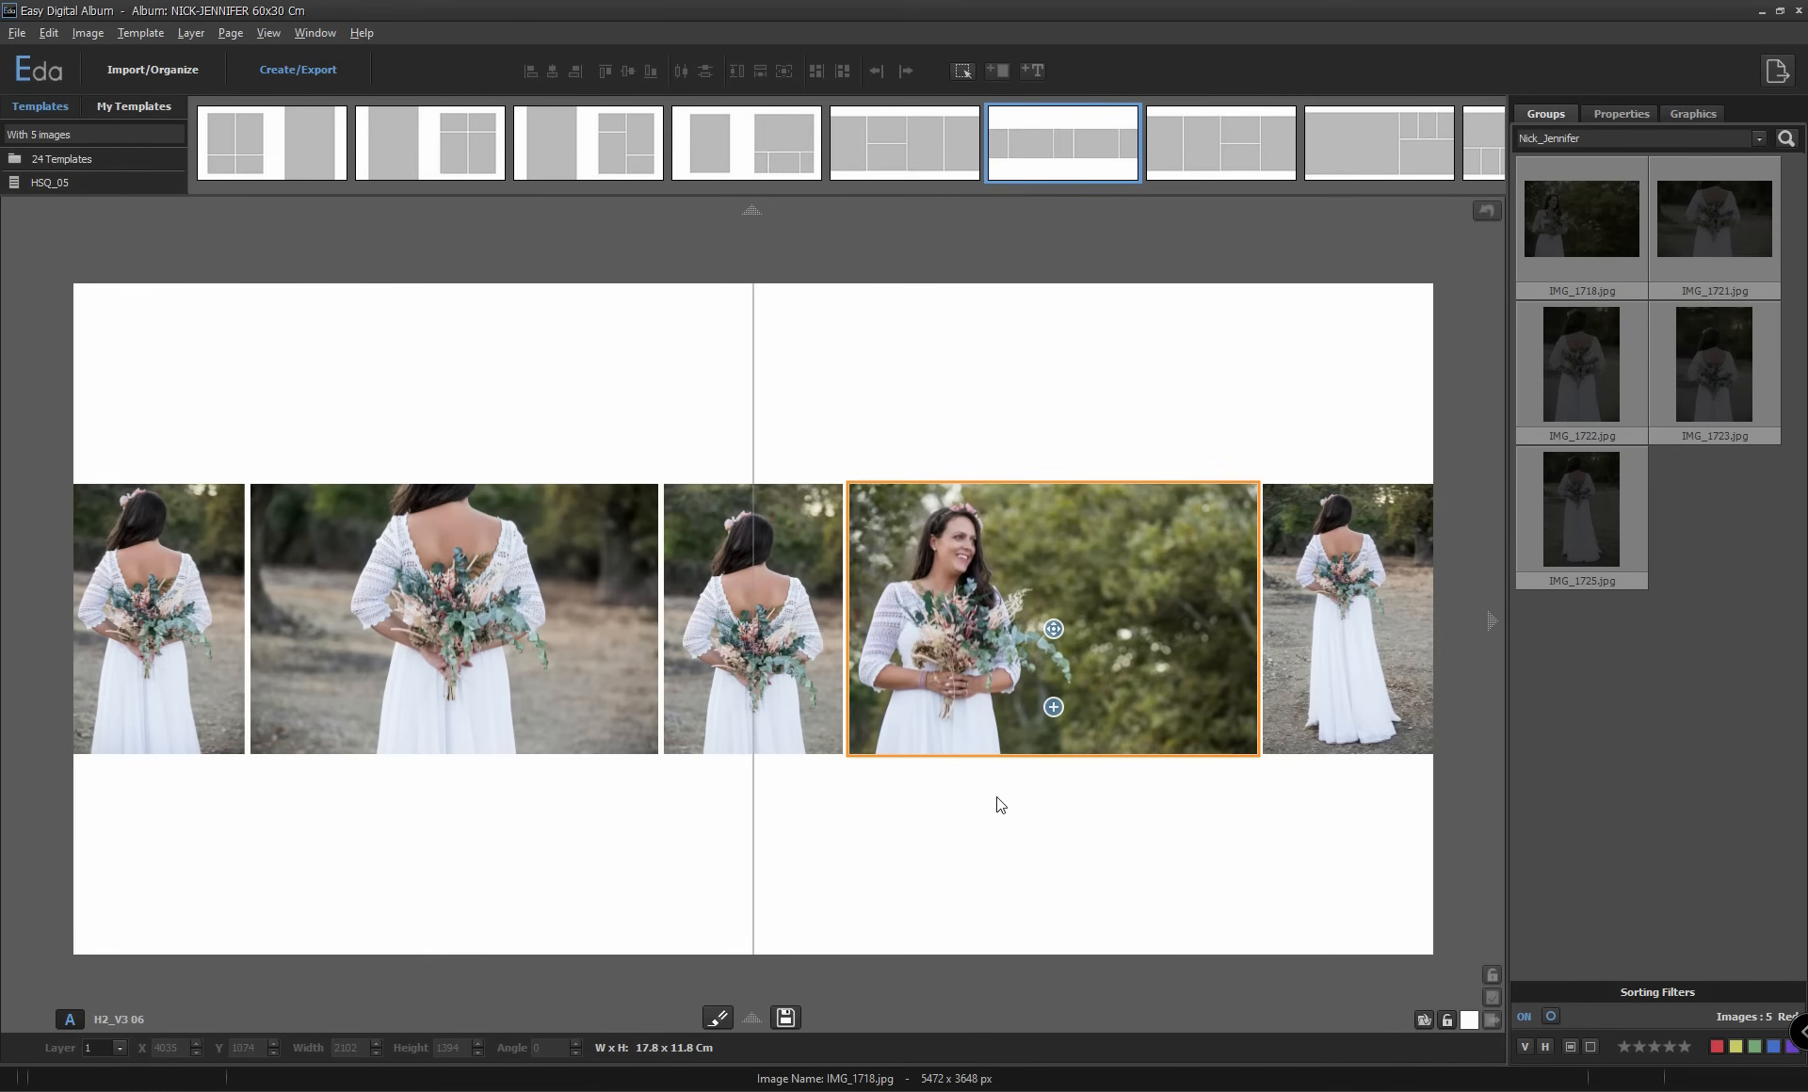
Select all image layers on the spread and enable a stroke and a shadow on them, with shadow distance 4.
{"action": "left_click", "coordinate": [1624, 113]}
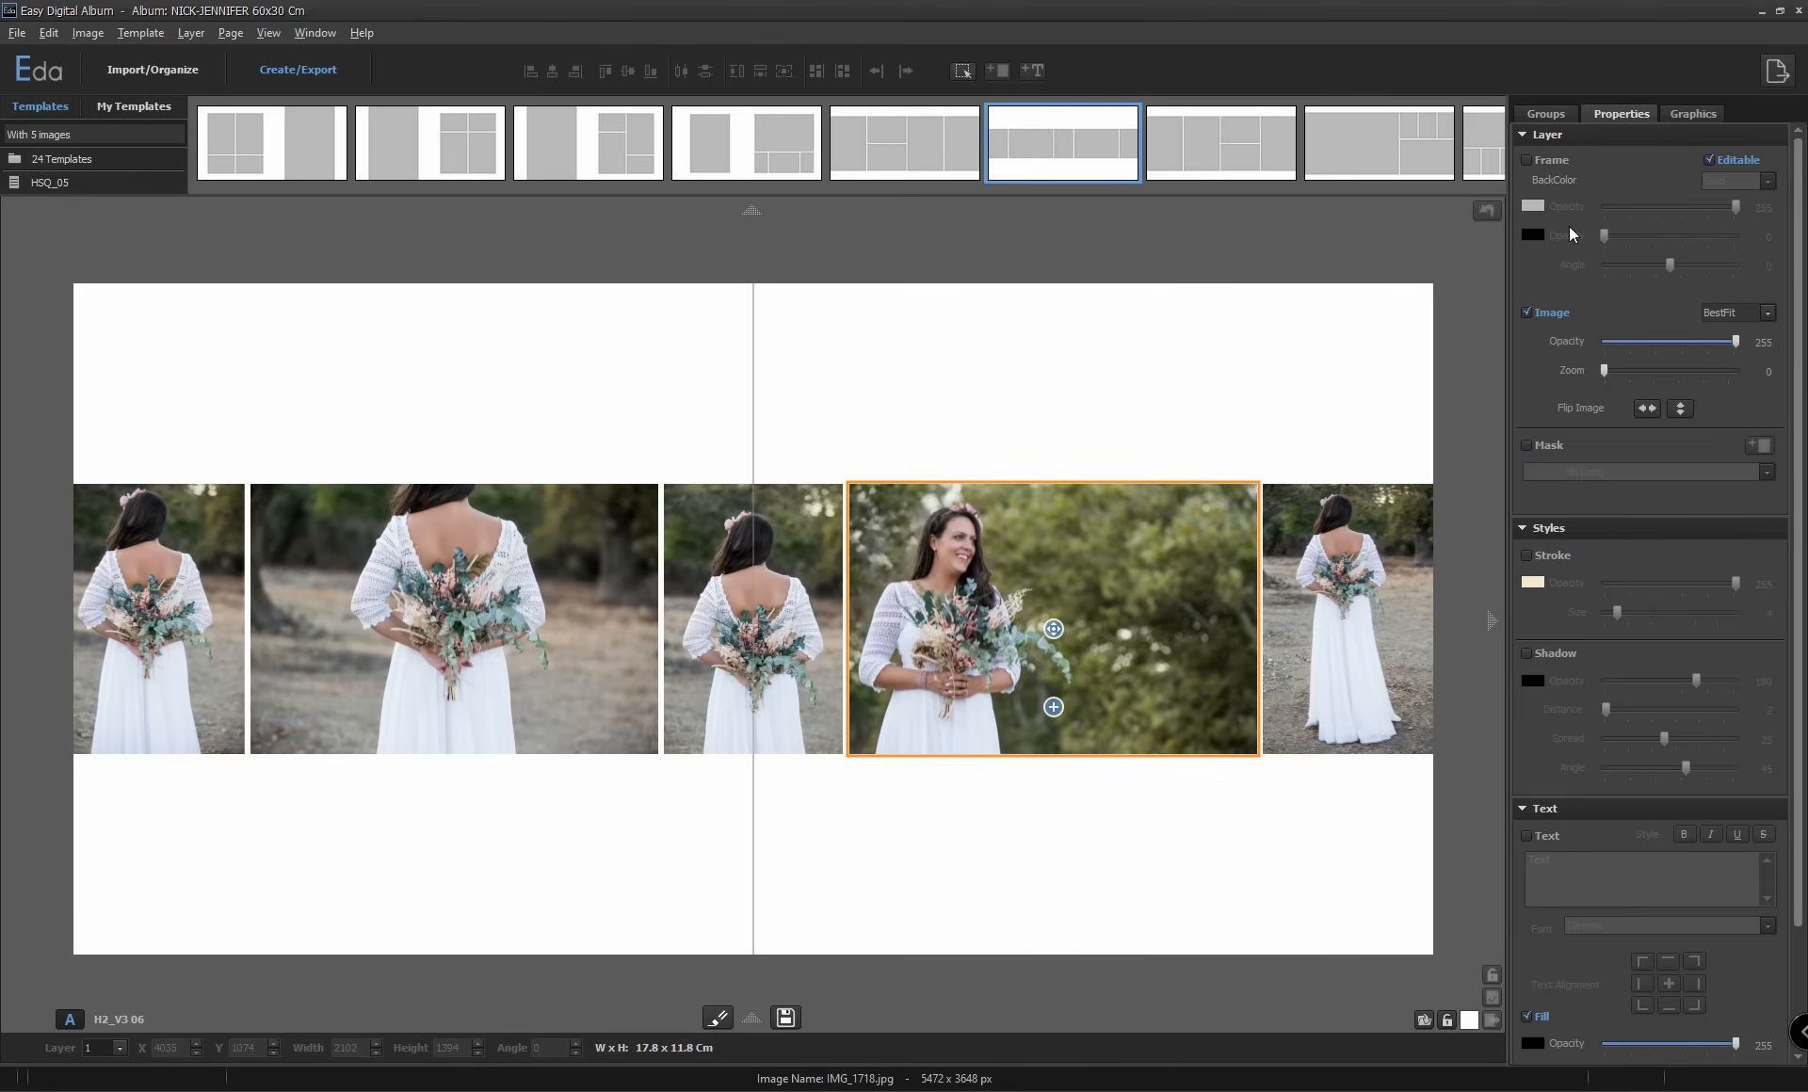
{"action": "left_click", "coordinate": [963, 73]}
{"action": "left_click", "coordinate": [975, 90]}
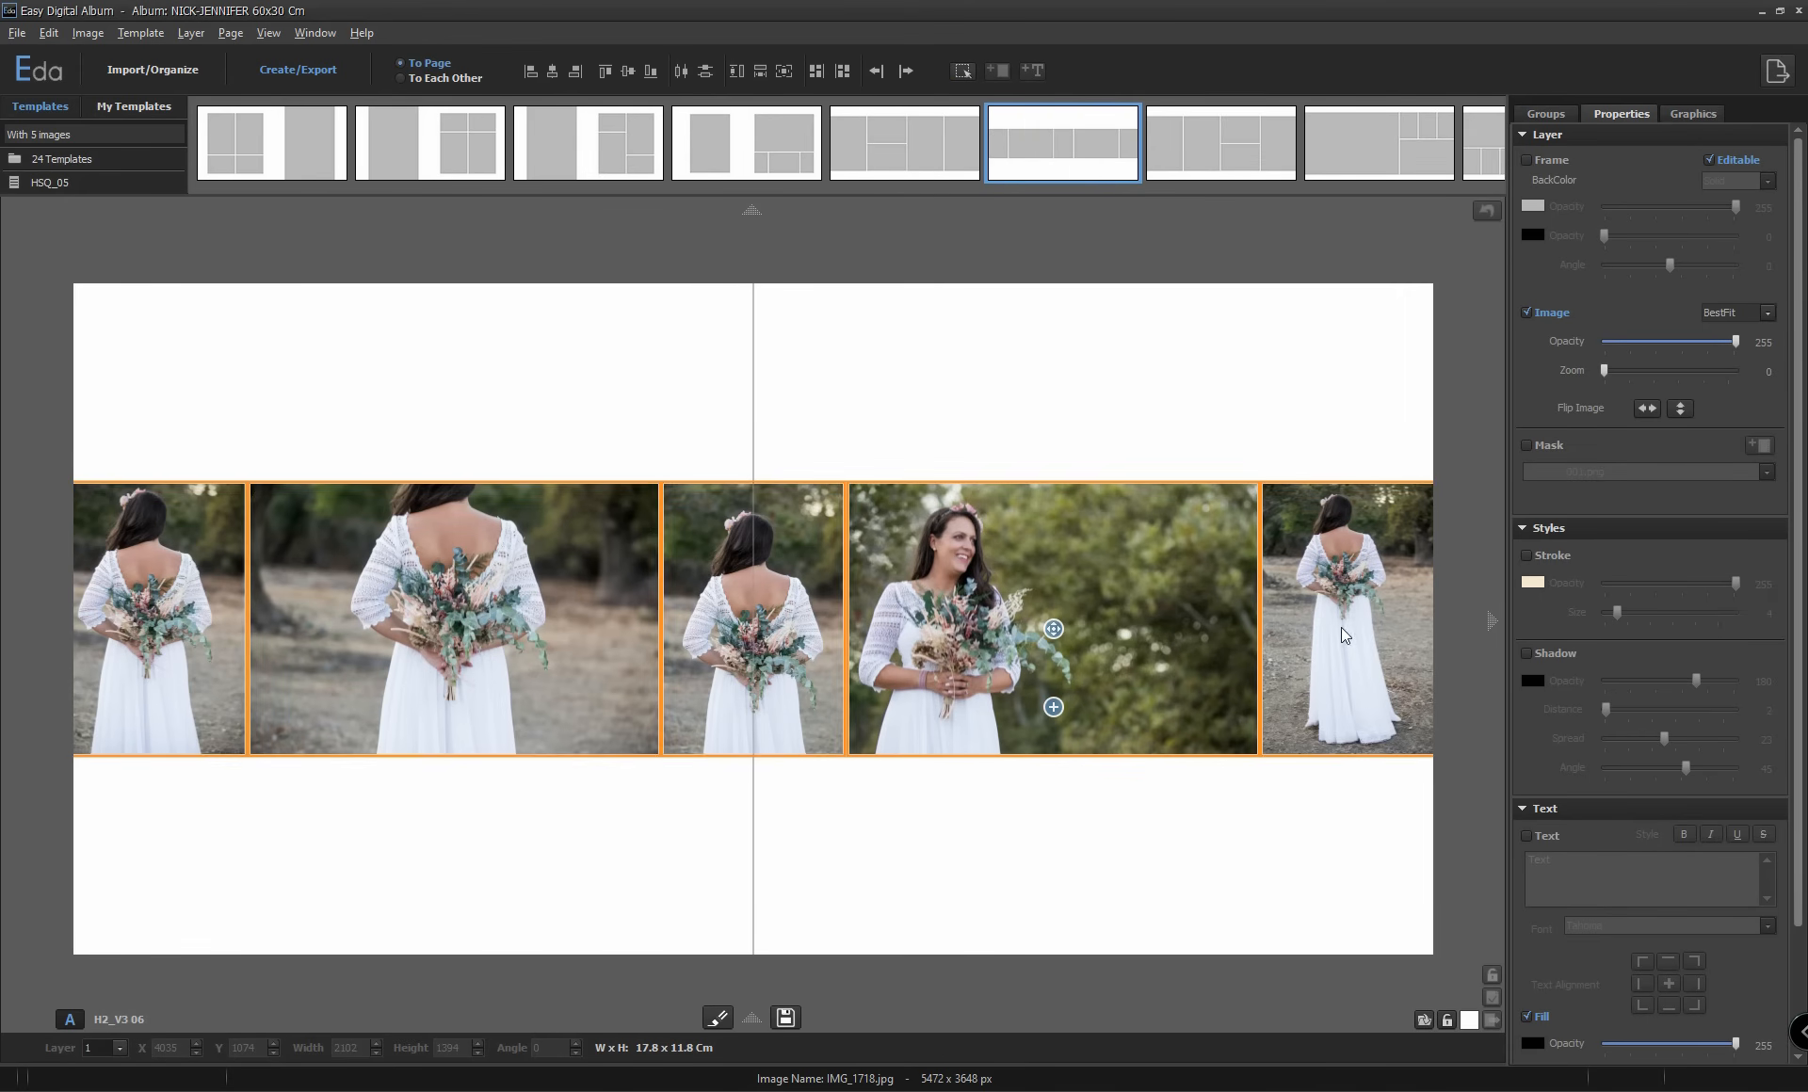
{"action": "left_click", "coordinate": [1525, 553]}
{"action": "left_click", "coordinate": [1524, 650]}
{"action": "left_click_drag", "start_coordinate": [1605, 708], "coordinate": [1608, 708]}
Change the stroke color of the selected images to white and deselect them.
{"action": "left_click", "coordinate": [1532, 582]}
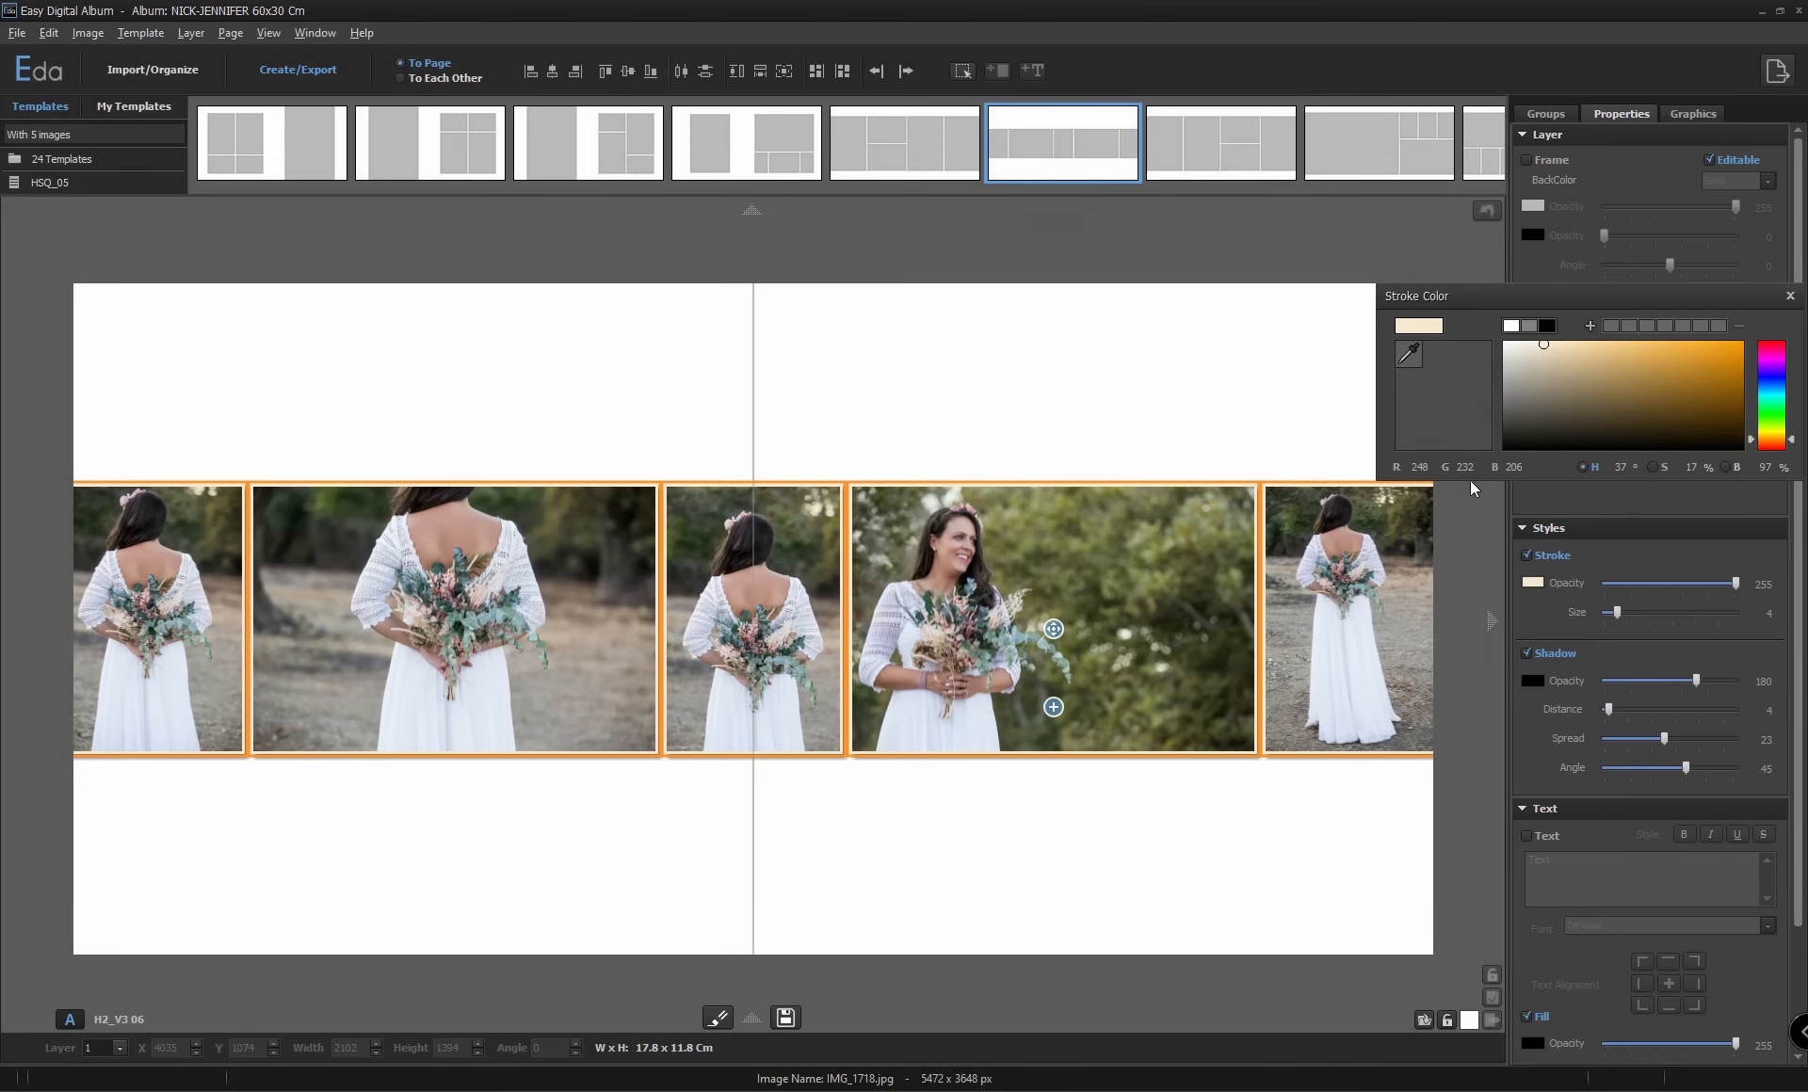
{"action": "left_click", "coordinate": [1510, 326]}
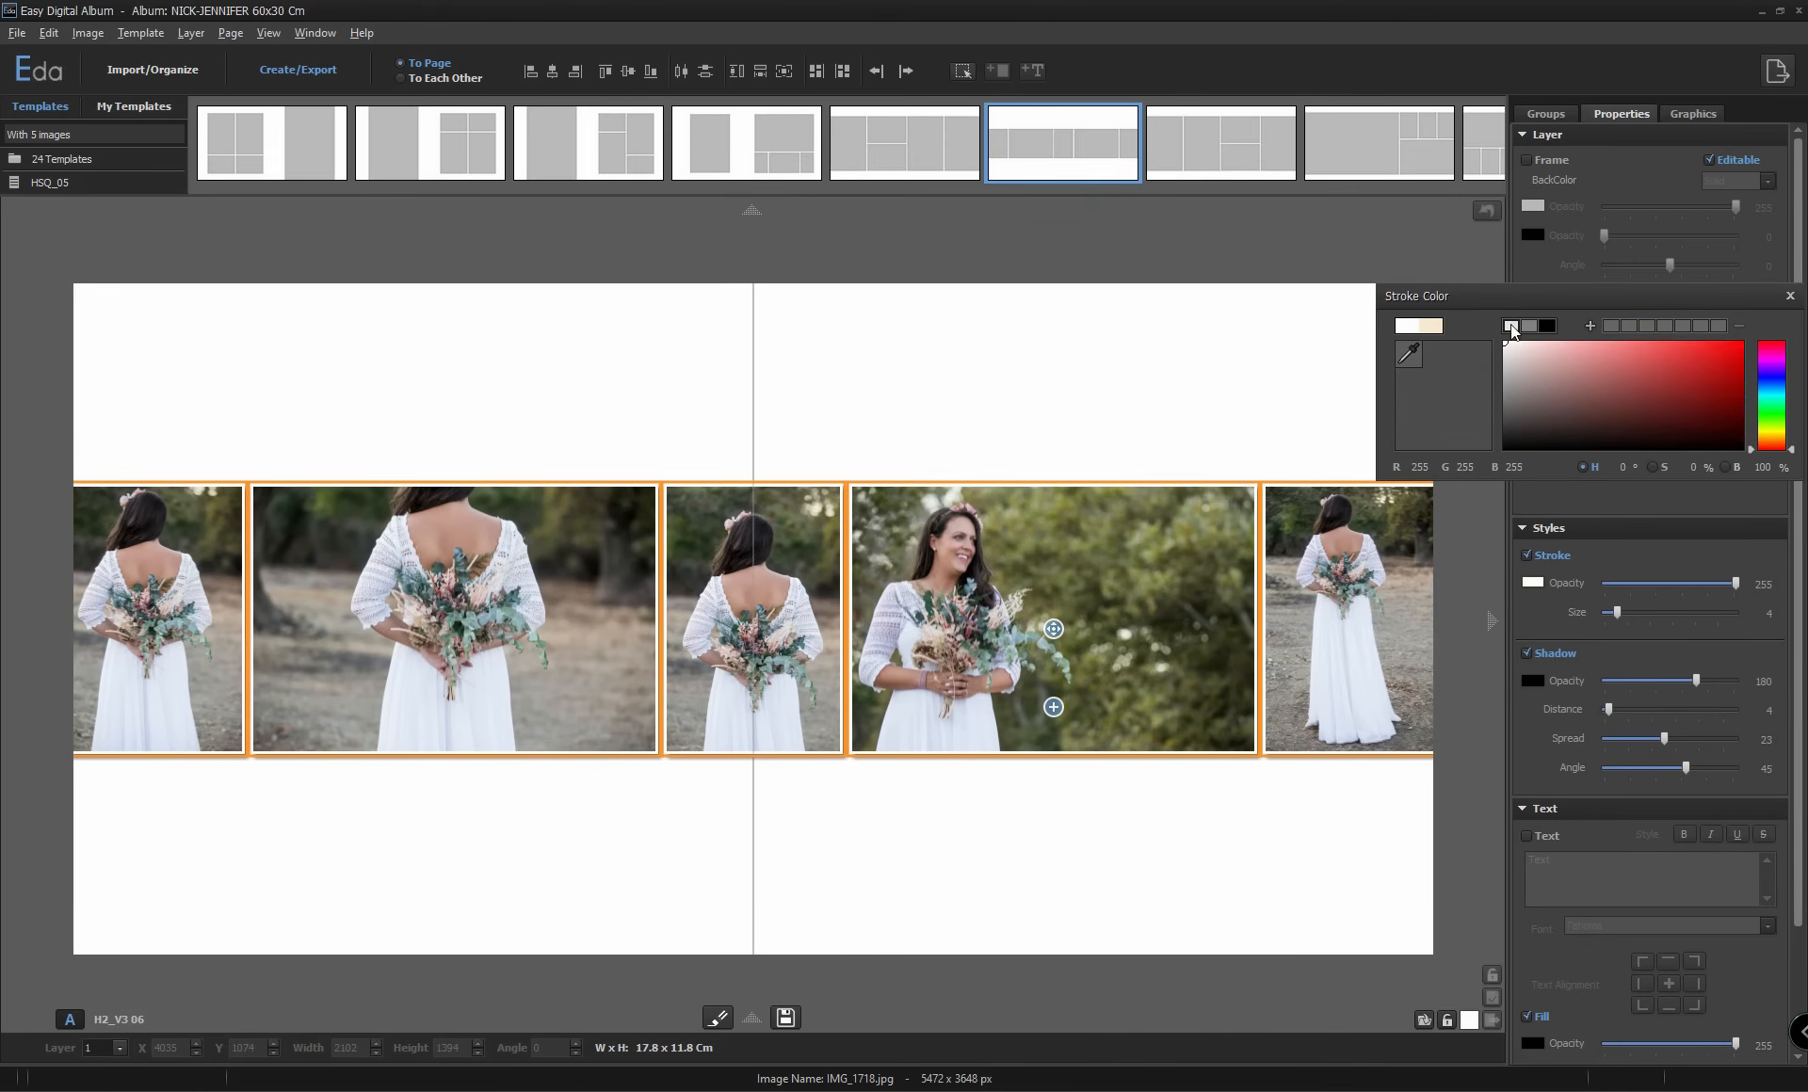
{"action": "left_click", "coordinate": [1790, 296]}
{"action": "left_click", "coordinate": [1266, 816]}
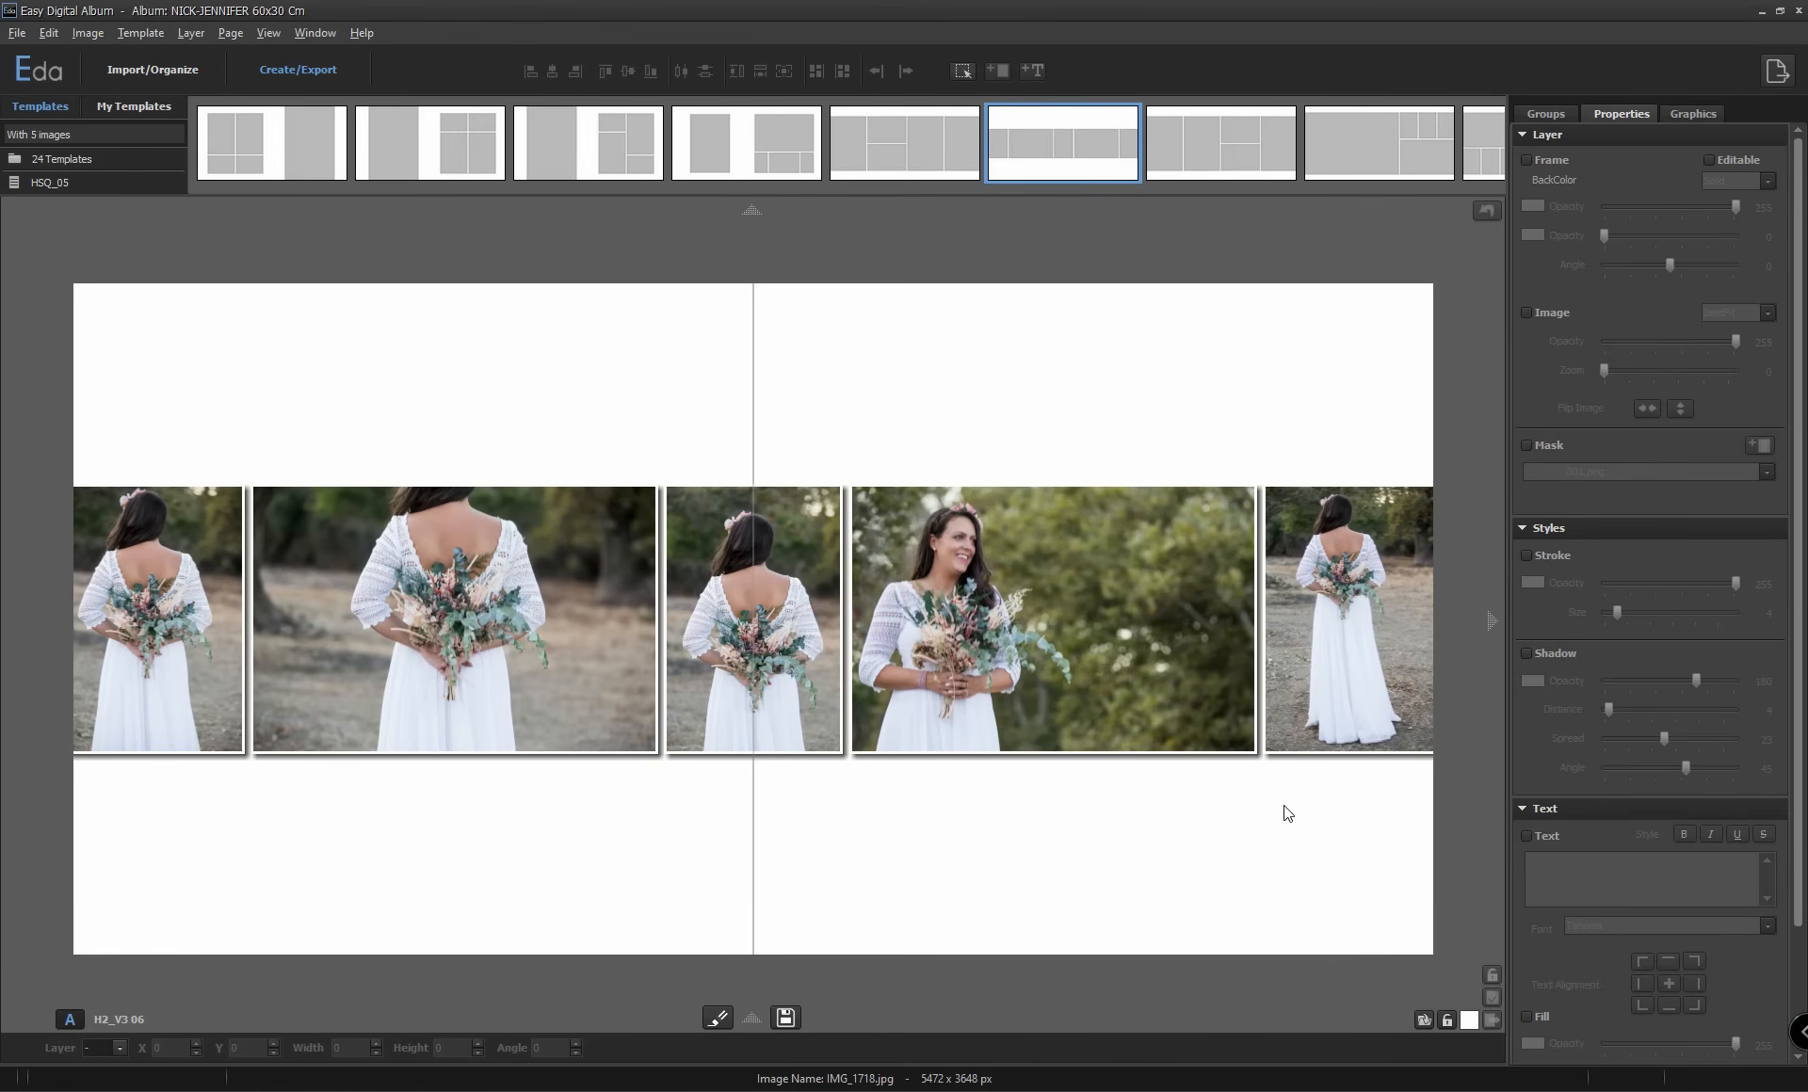
Set the spread's background color to a muted green sampled from the bouquet leaves in IMG_1718.jpg.
{"action": "left_click", "coordinate": [1467, 1019]}
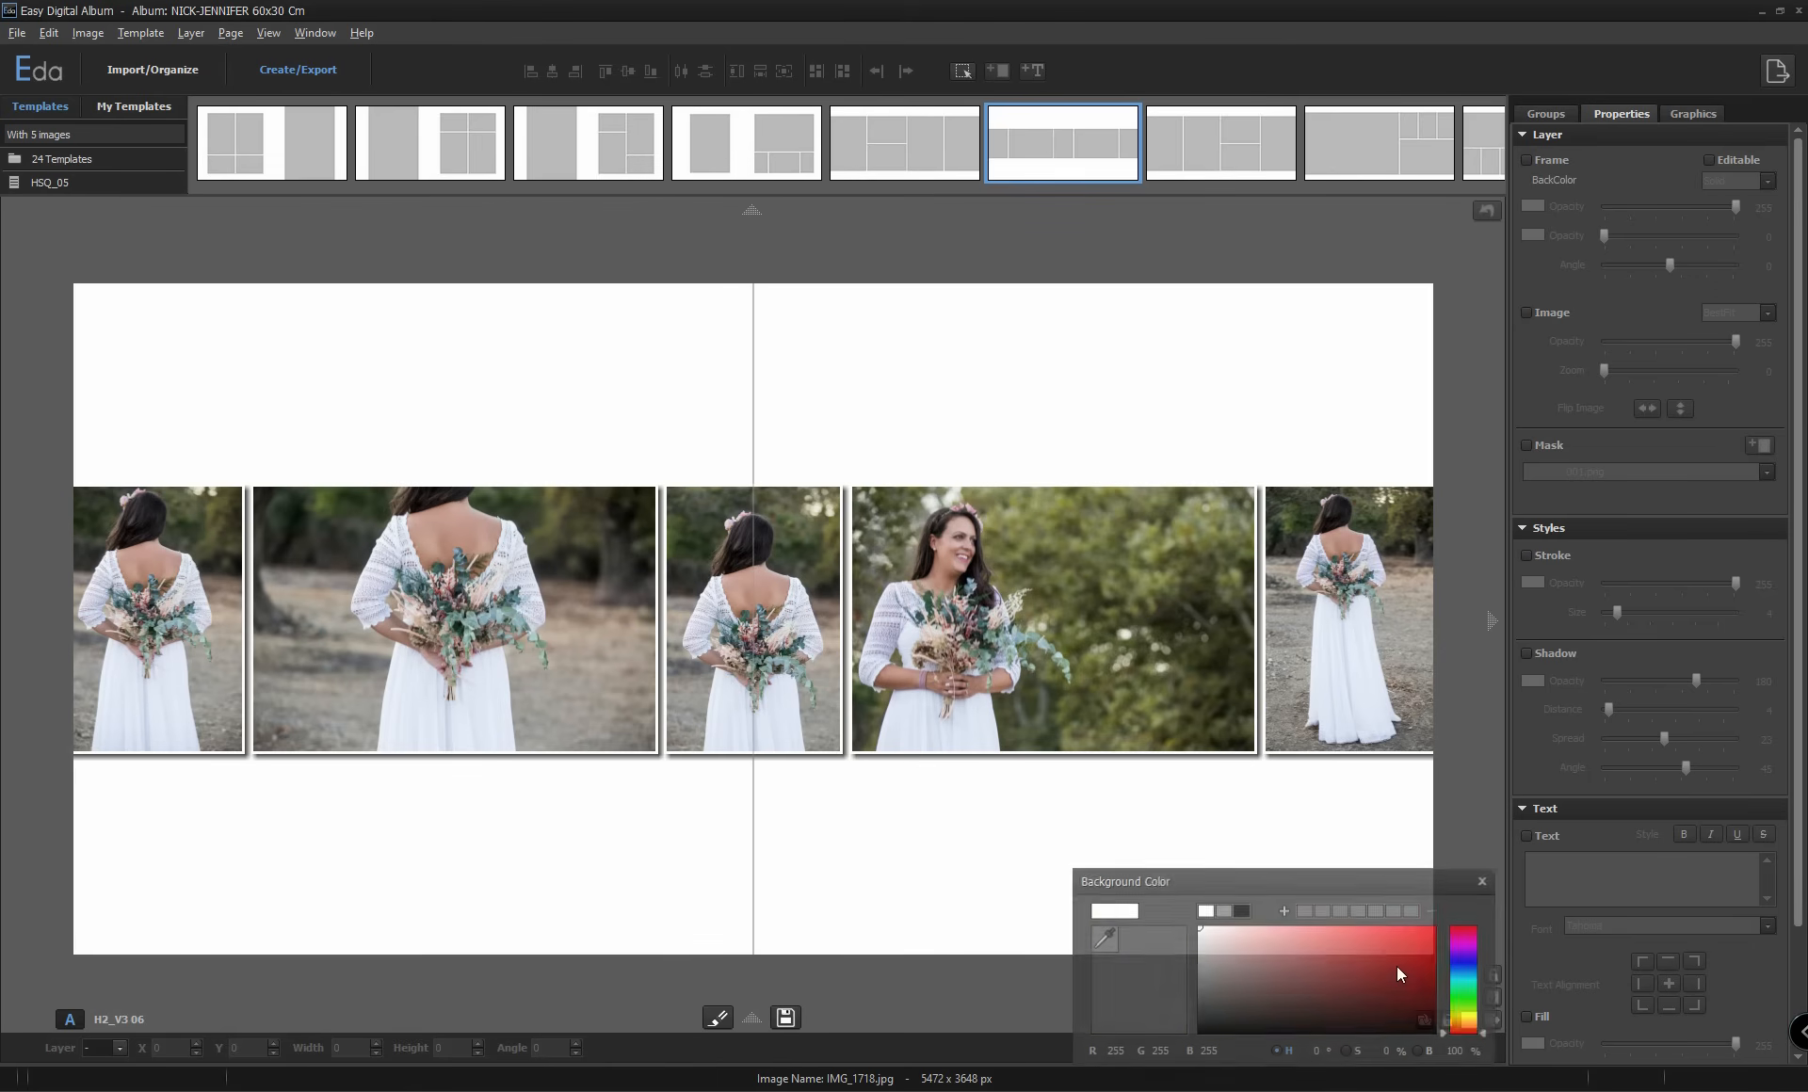
{"action": "left_click", "coordinate": [1103, 938]}
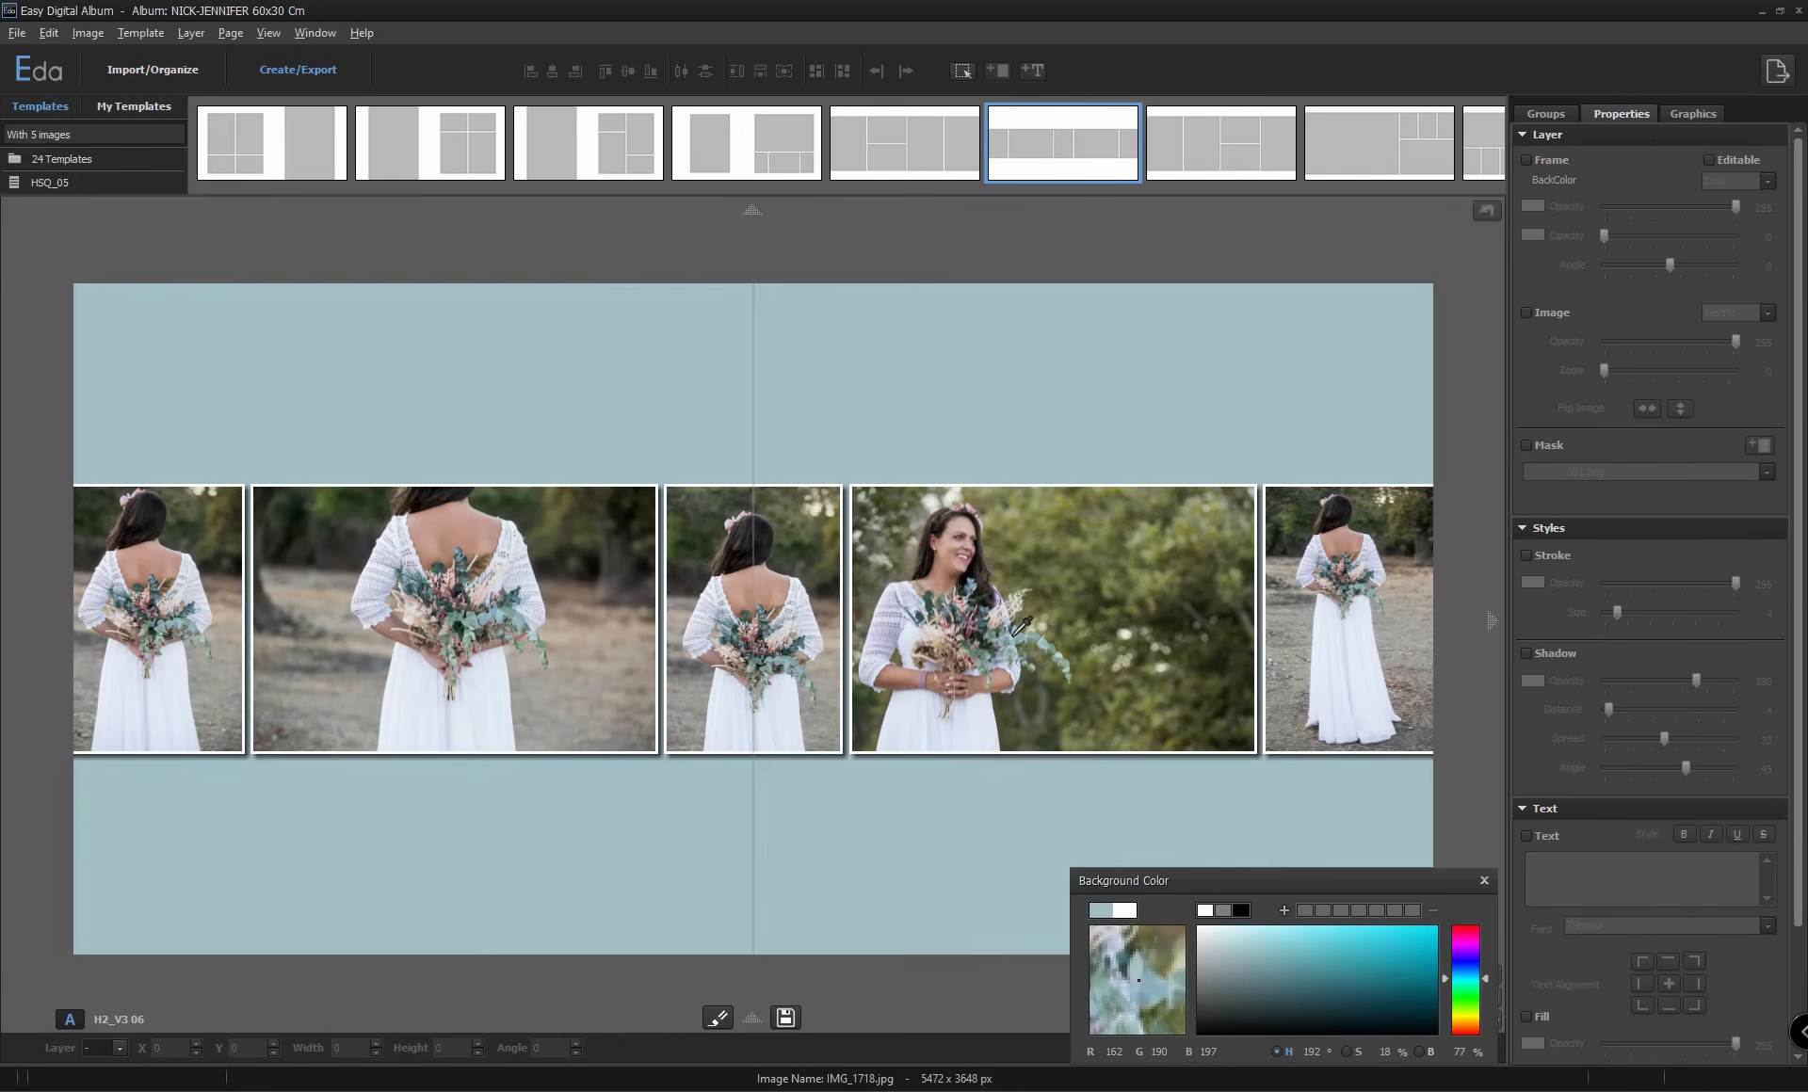
{"action": "left_click", "coordinate": [1025, 664]}
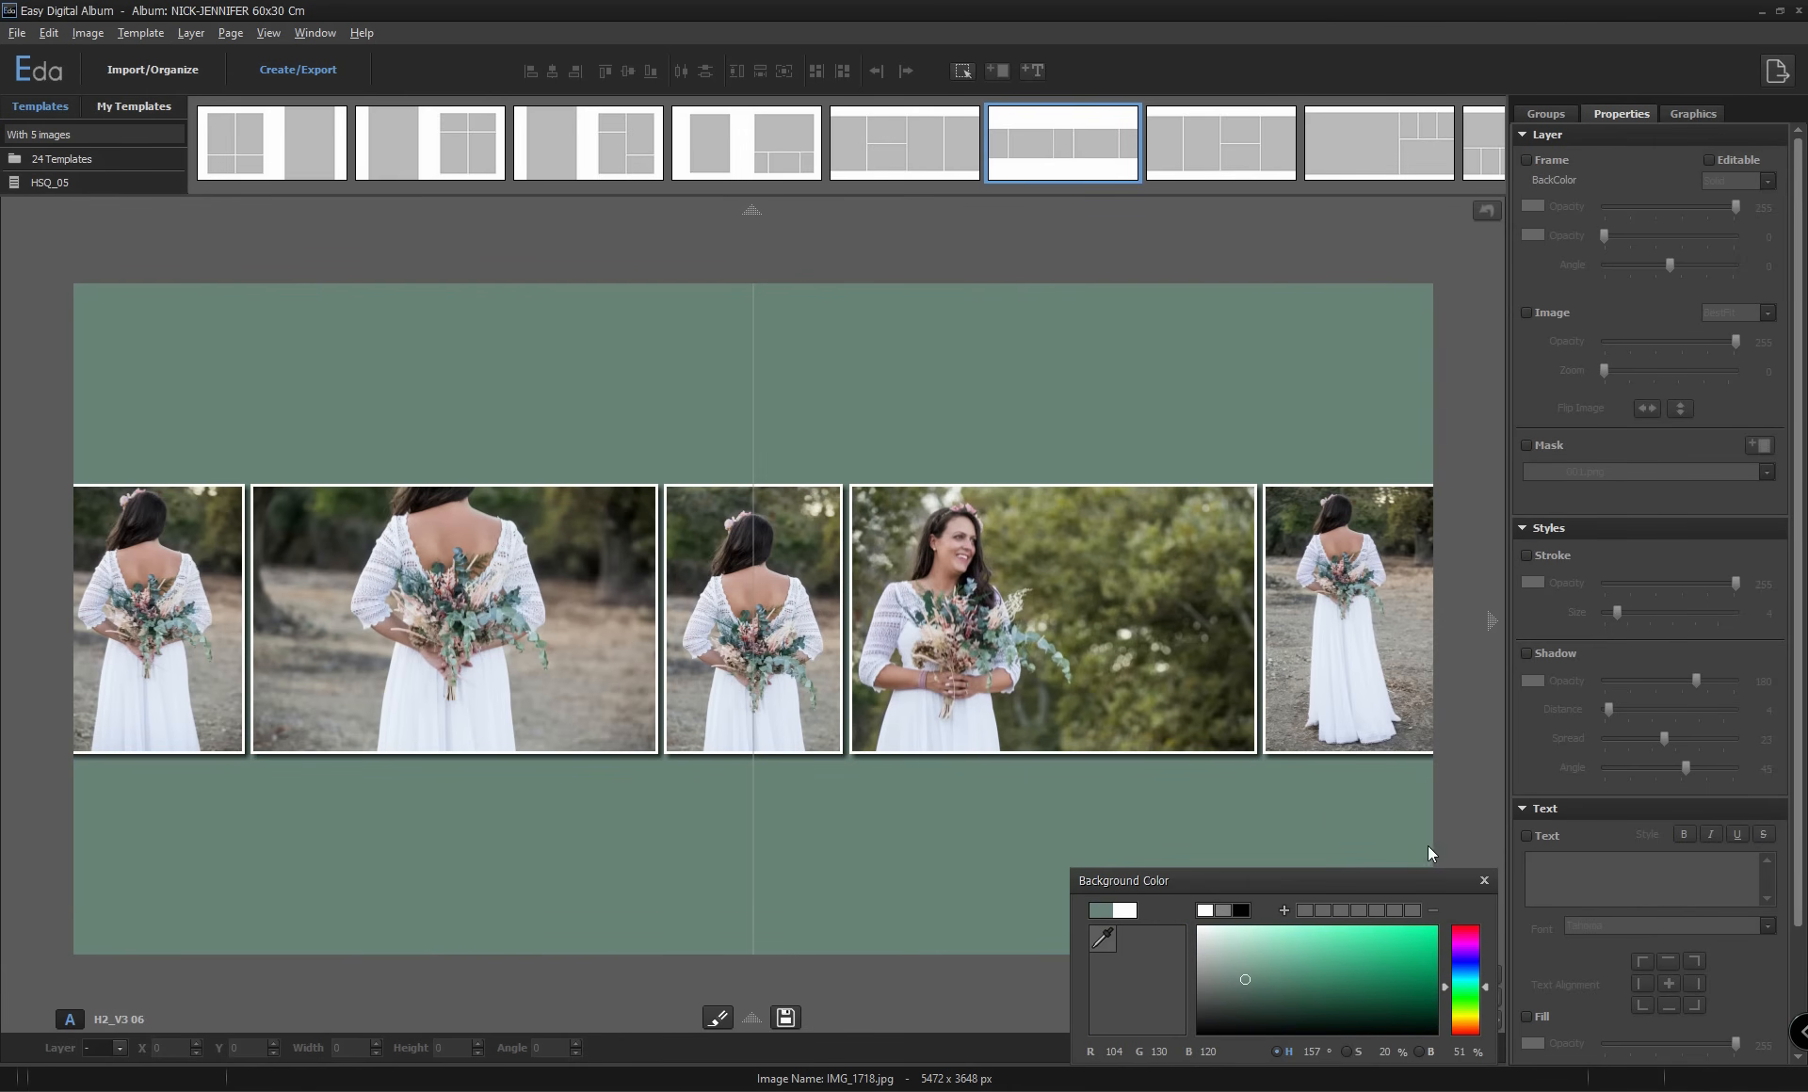
{"action": "left_click", "coordinate": [1484, 881]}
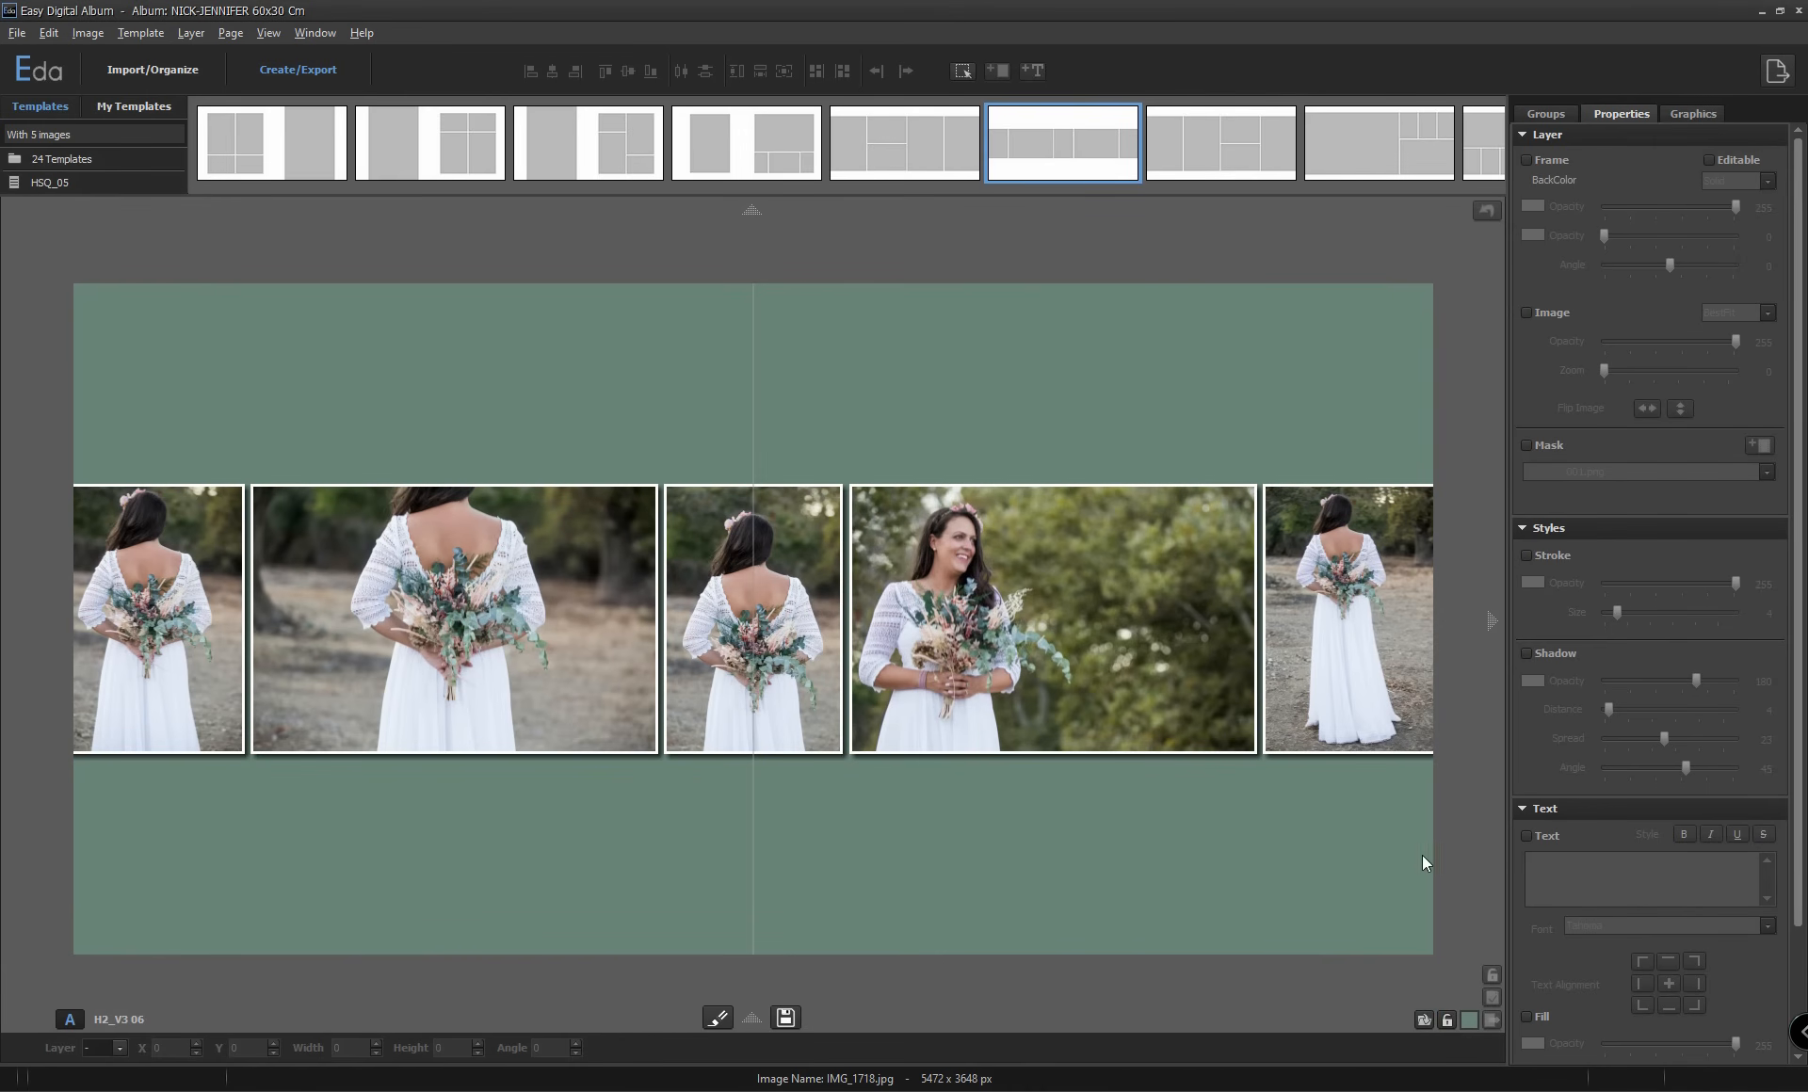
Add EDA_lines_06.jpg from the Backgrounds folder as the spread's background image.
{"action": "left_click", "coordinate": [1424, 1020]}
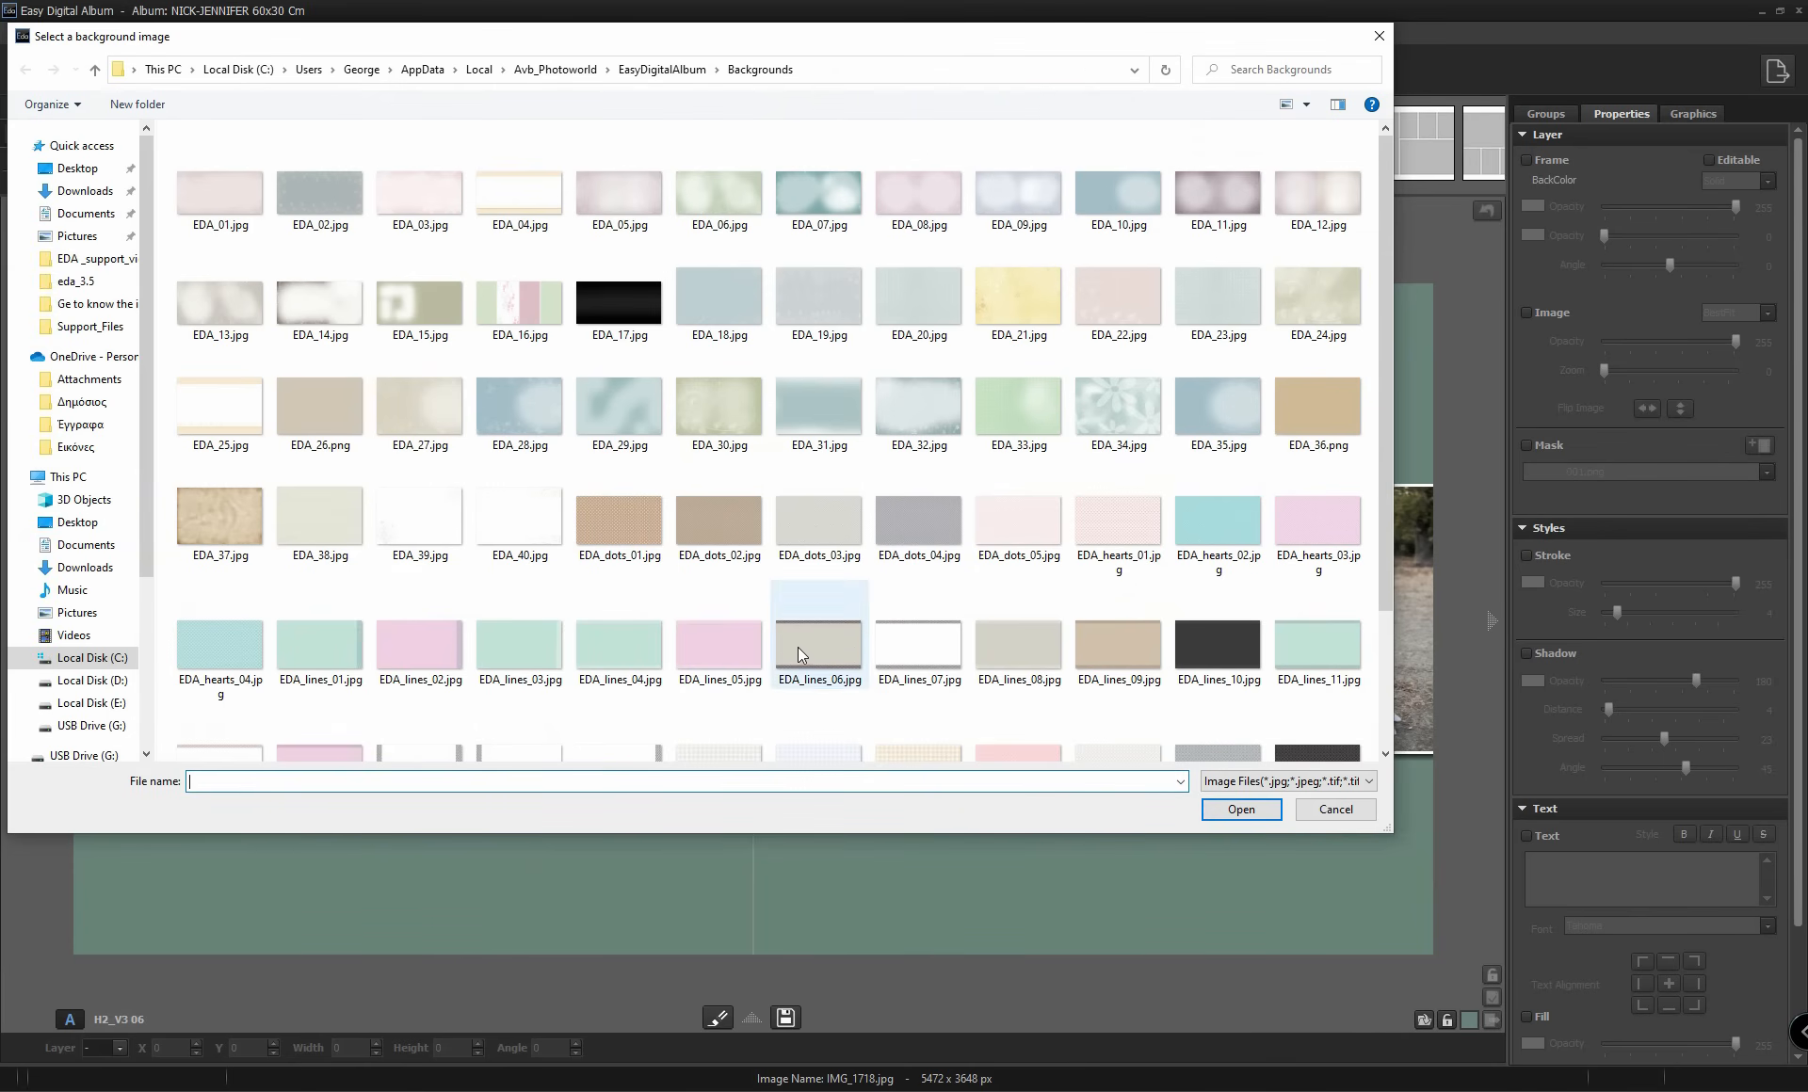
{"action": "left_click", "coordinate": [798, 647]}
{"action": "left_click", "coordinate": [1241, 809]}
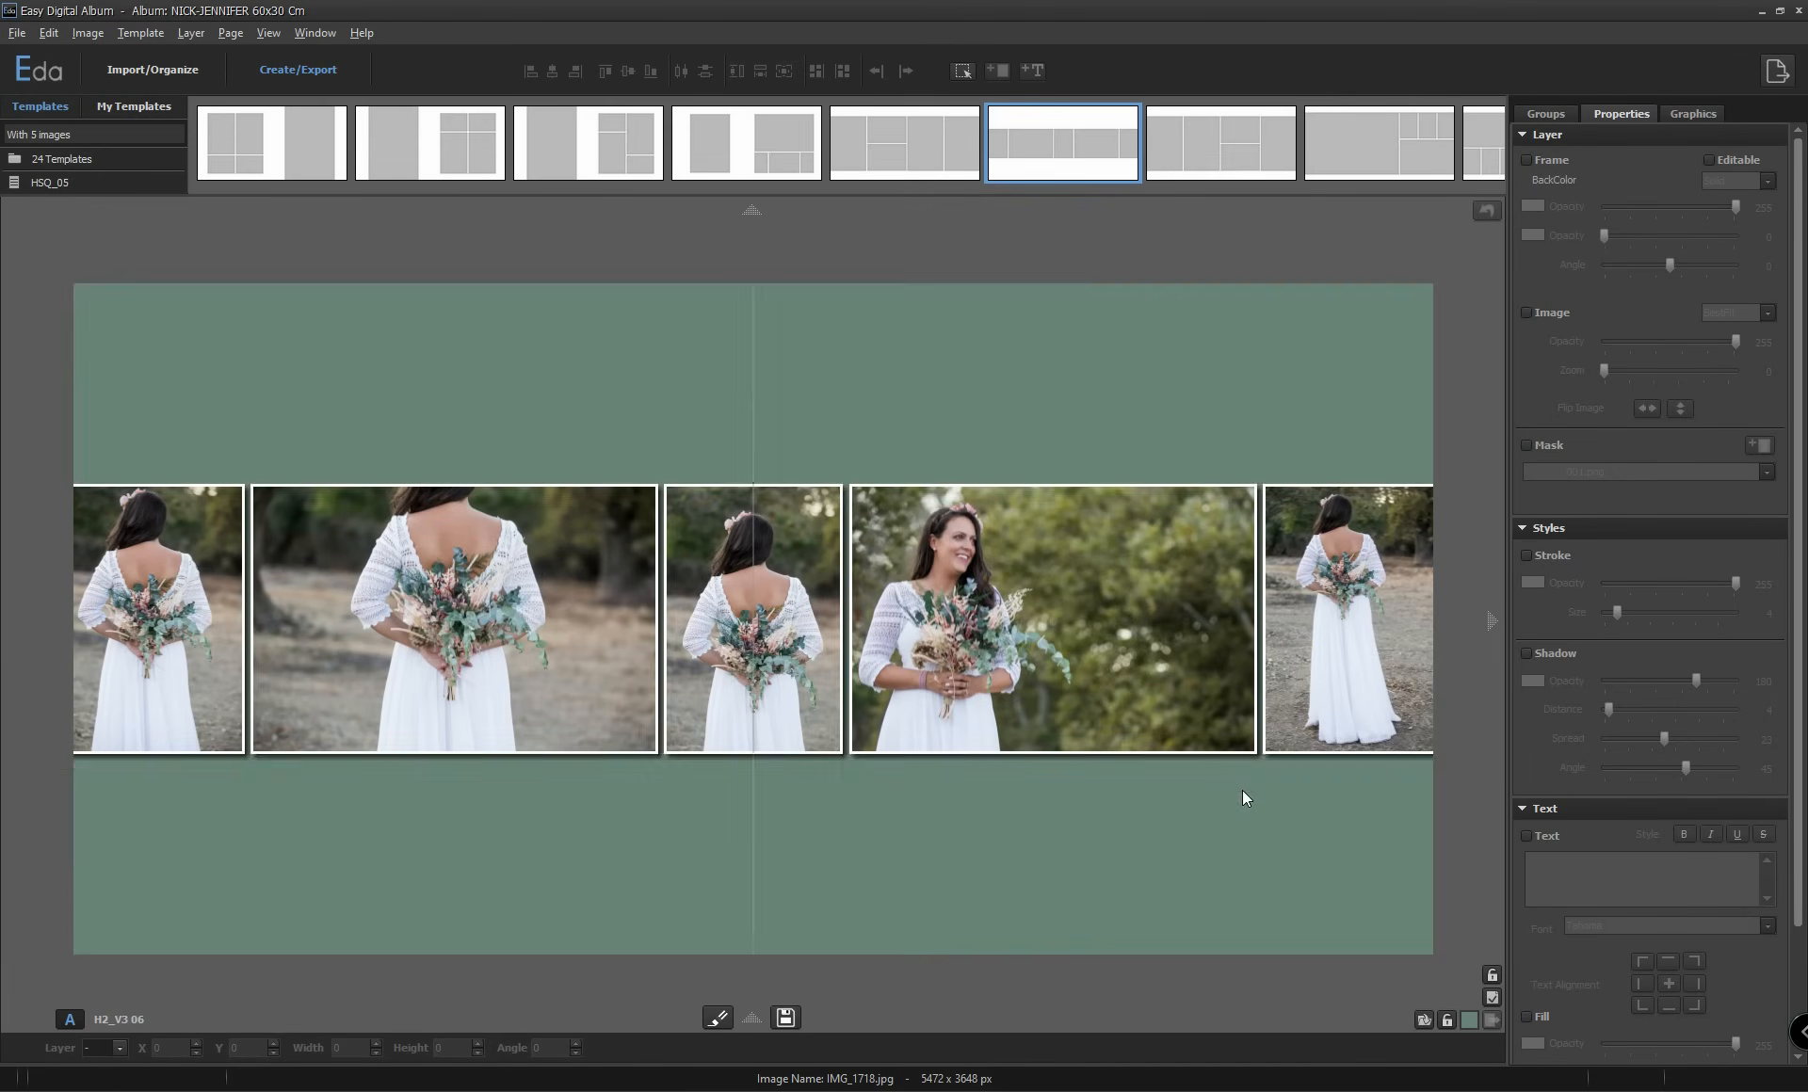
Set the background image to Stretch and lower its opacity to 113 so it blends with the background color.
{"action": "left_click", "coordinate": [1491, 997]}
{"action": "left_click", "coordinate": [1453, 845]}
{"action": "left_click", "coordinate": [1424, 878]}
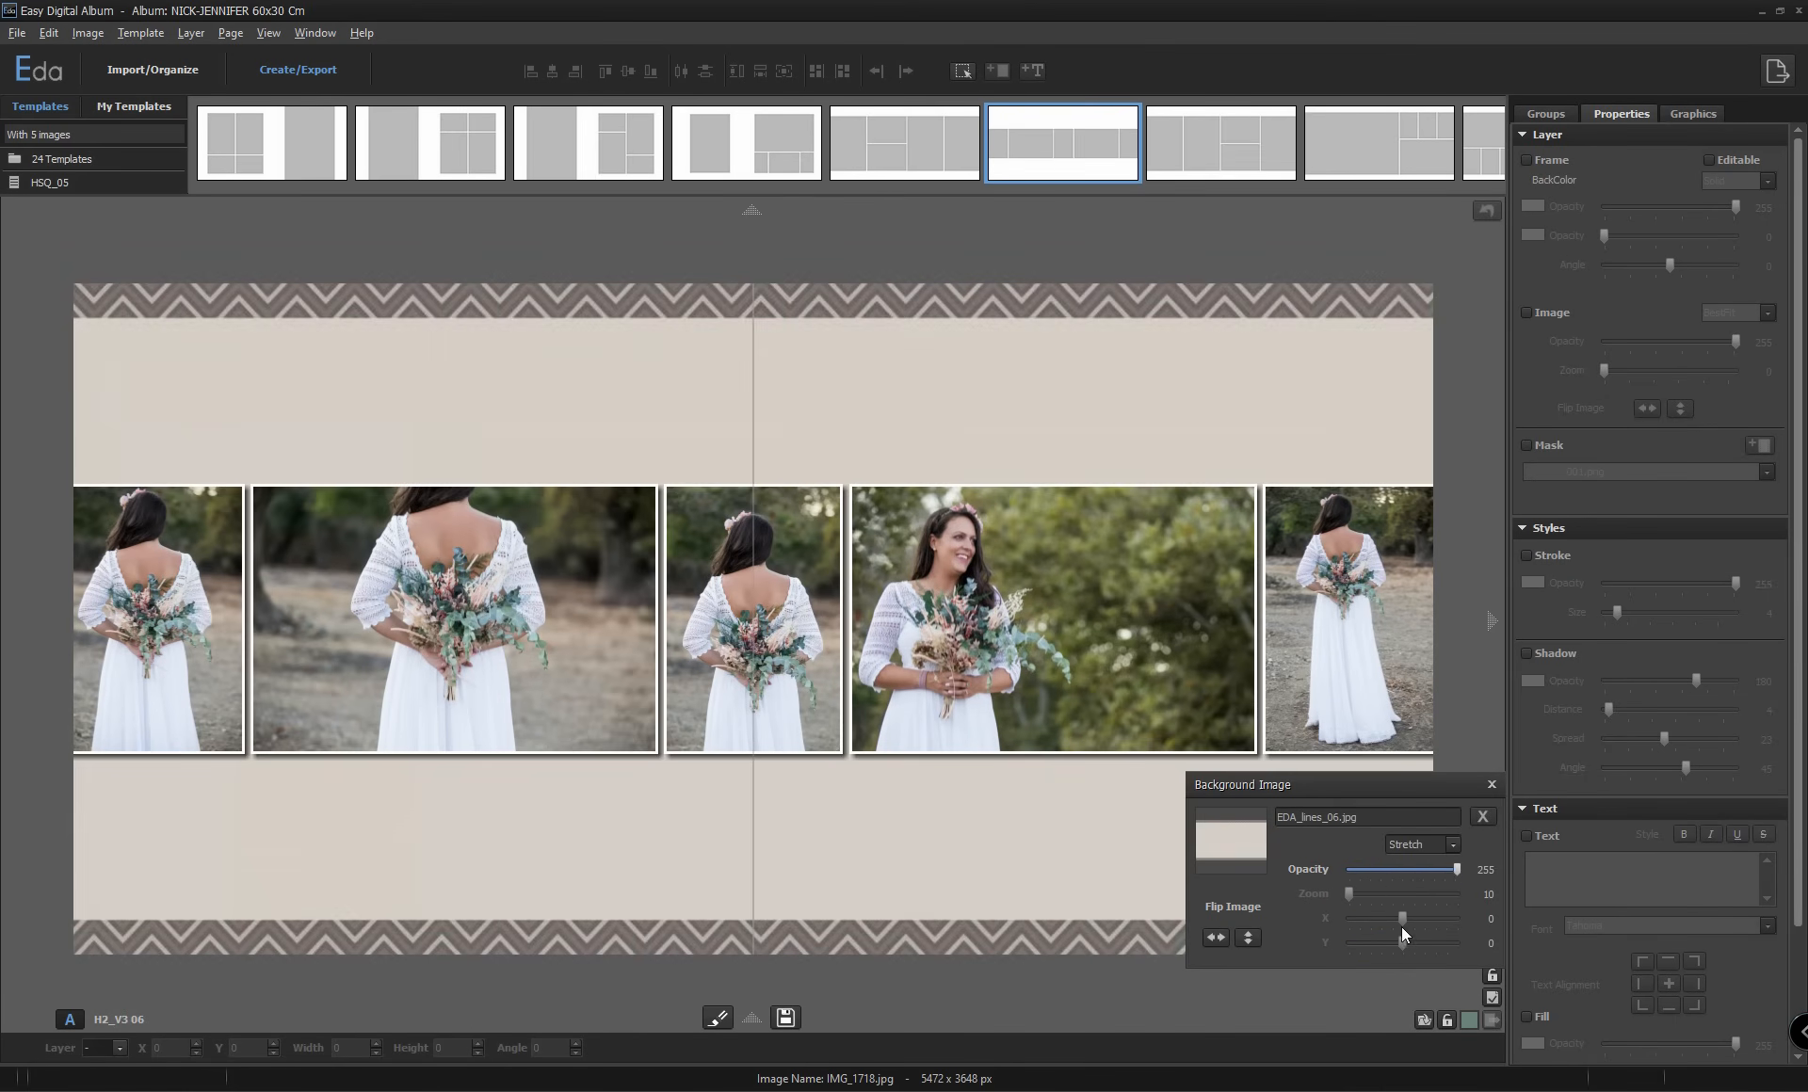
{"action": "left_click_drag", "start_coordinate": [1456, 870], "coordinate": [1397, 873]}
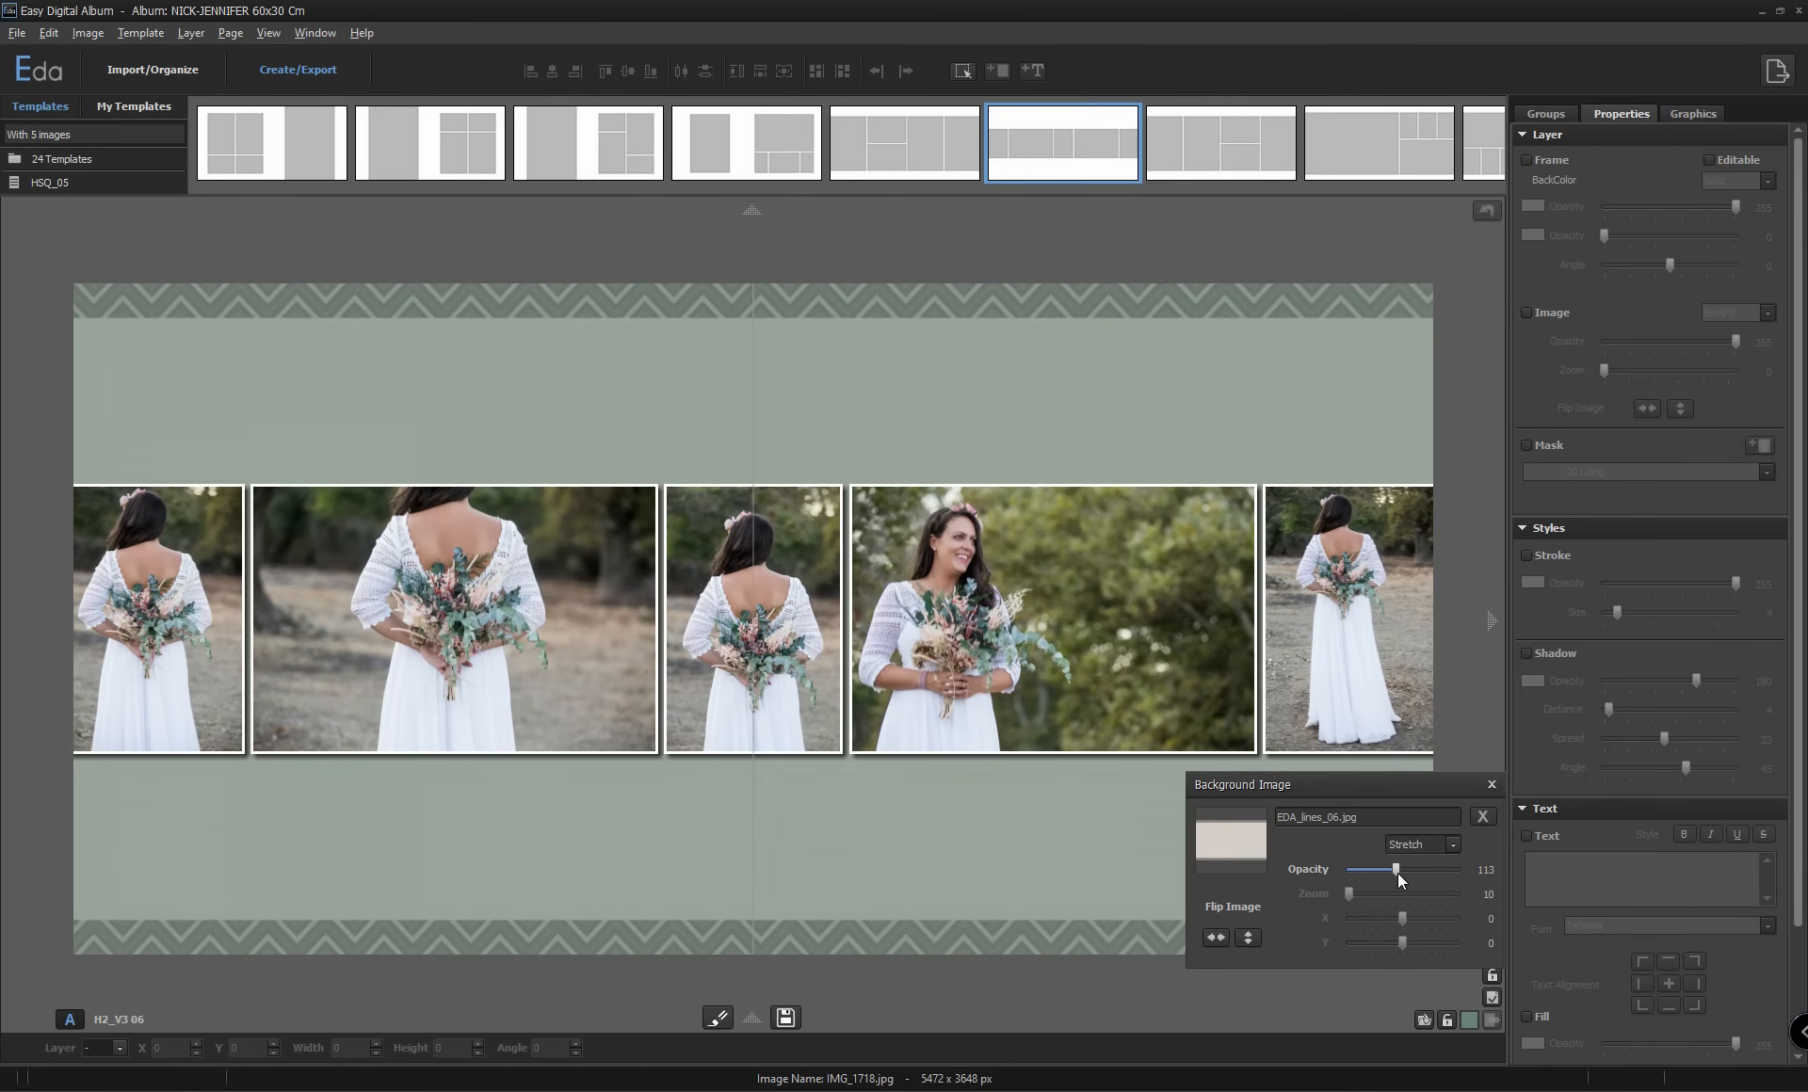
{"action": "left_click", "coordinate": [1490, 785]}
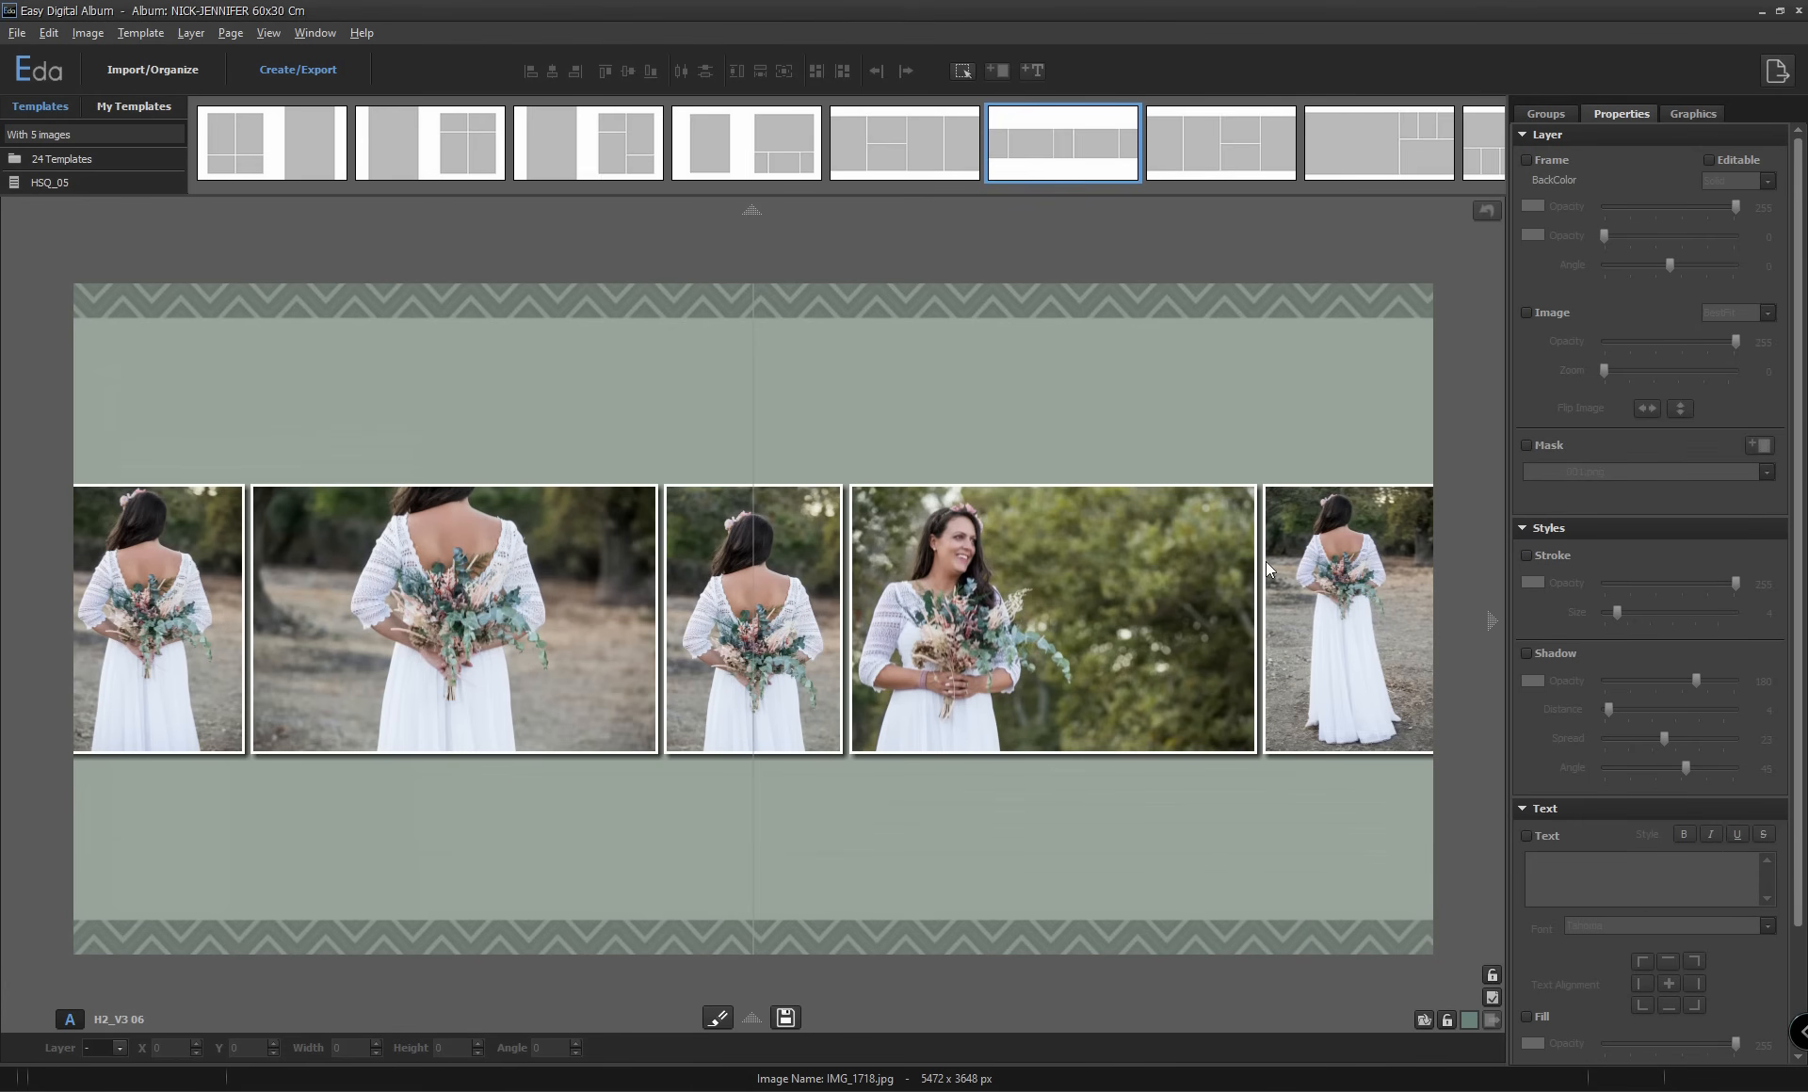
Remove the shadow from all image layers on the spread and save the page.
{"action": "left_click", "coordinate": [962, 71]}
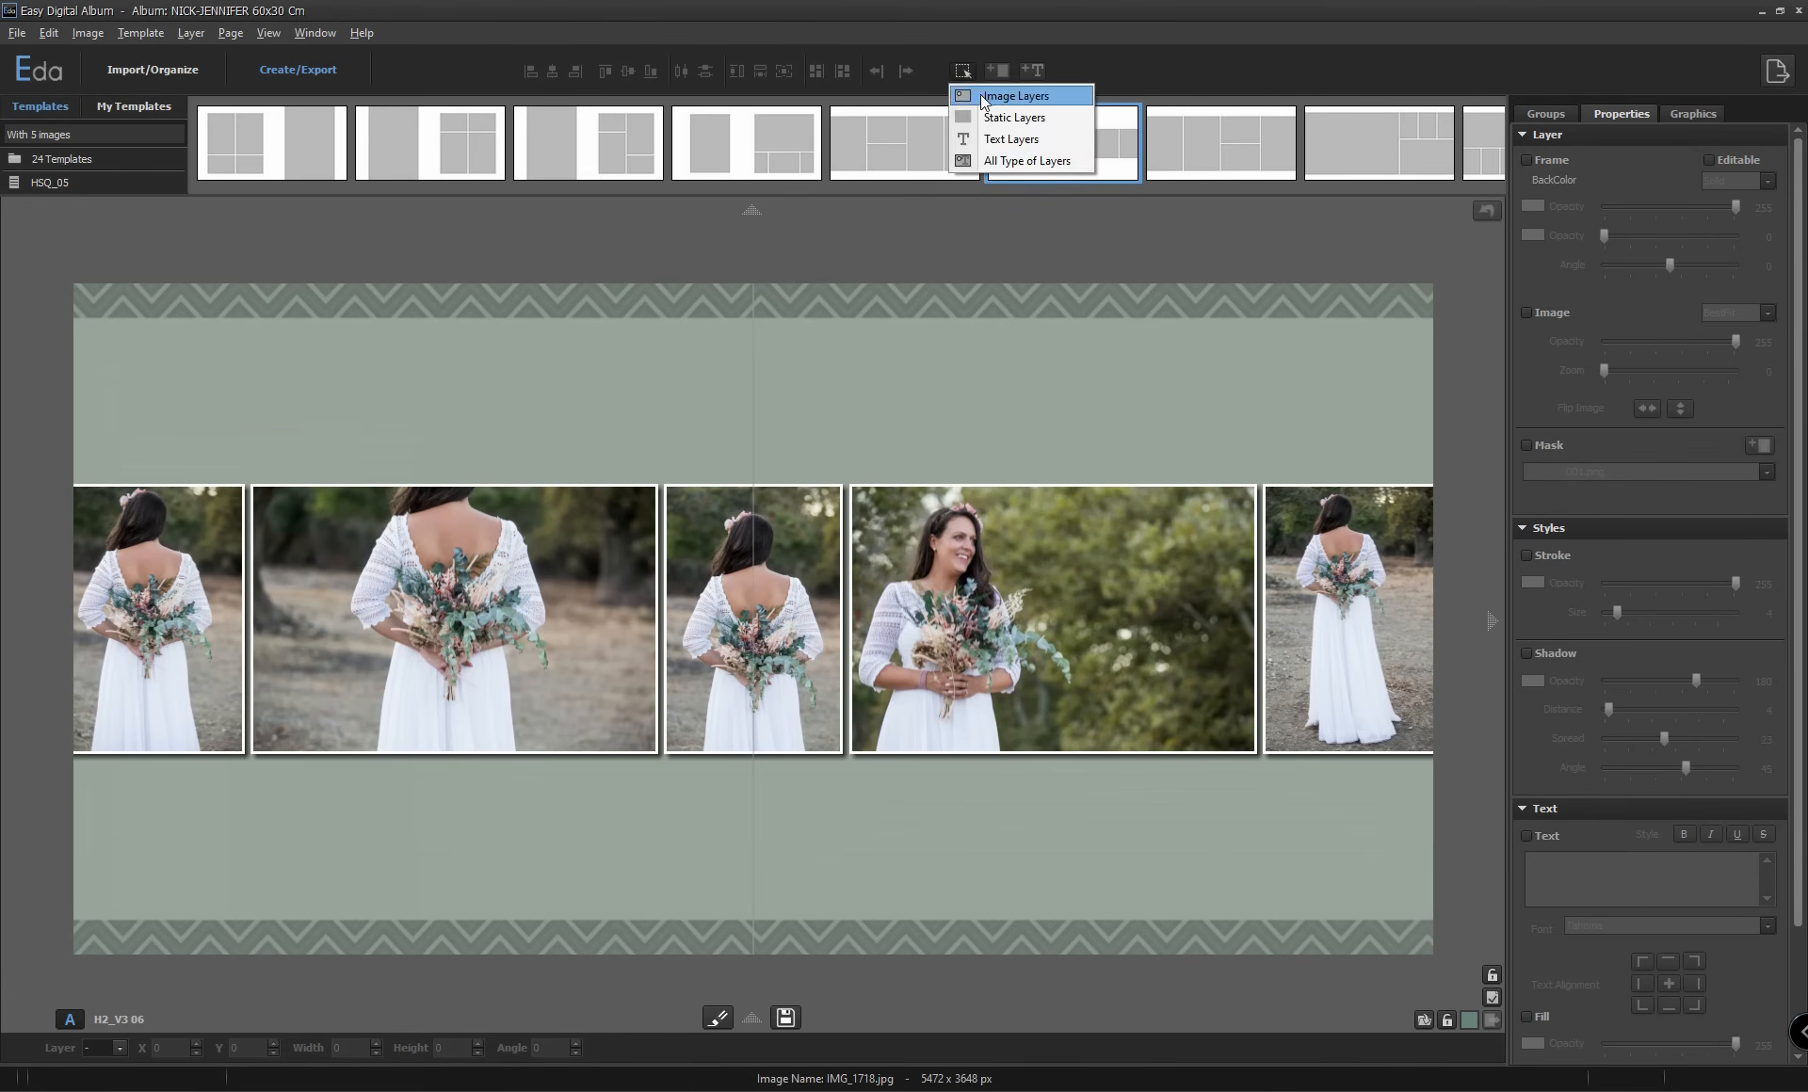
{"action": "left_click", "coordinate": [1015, 96]}
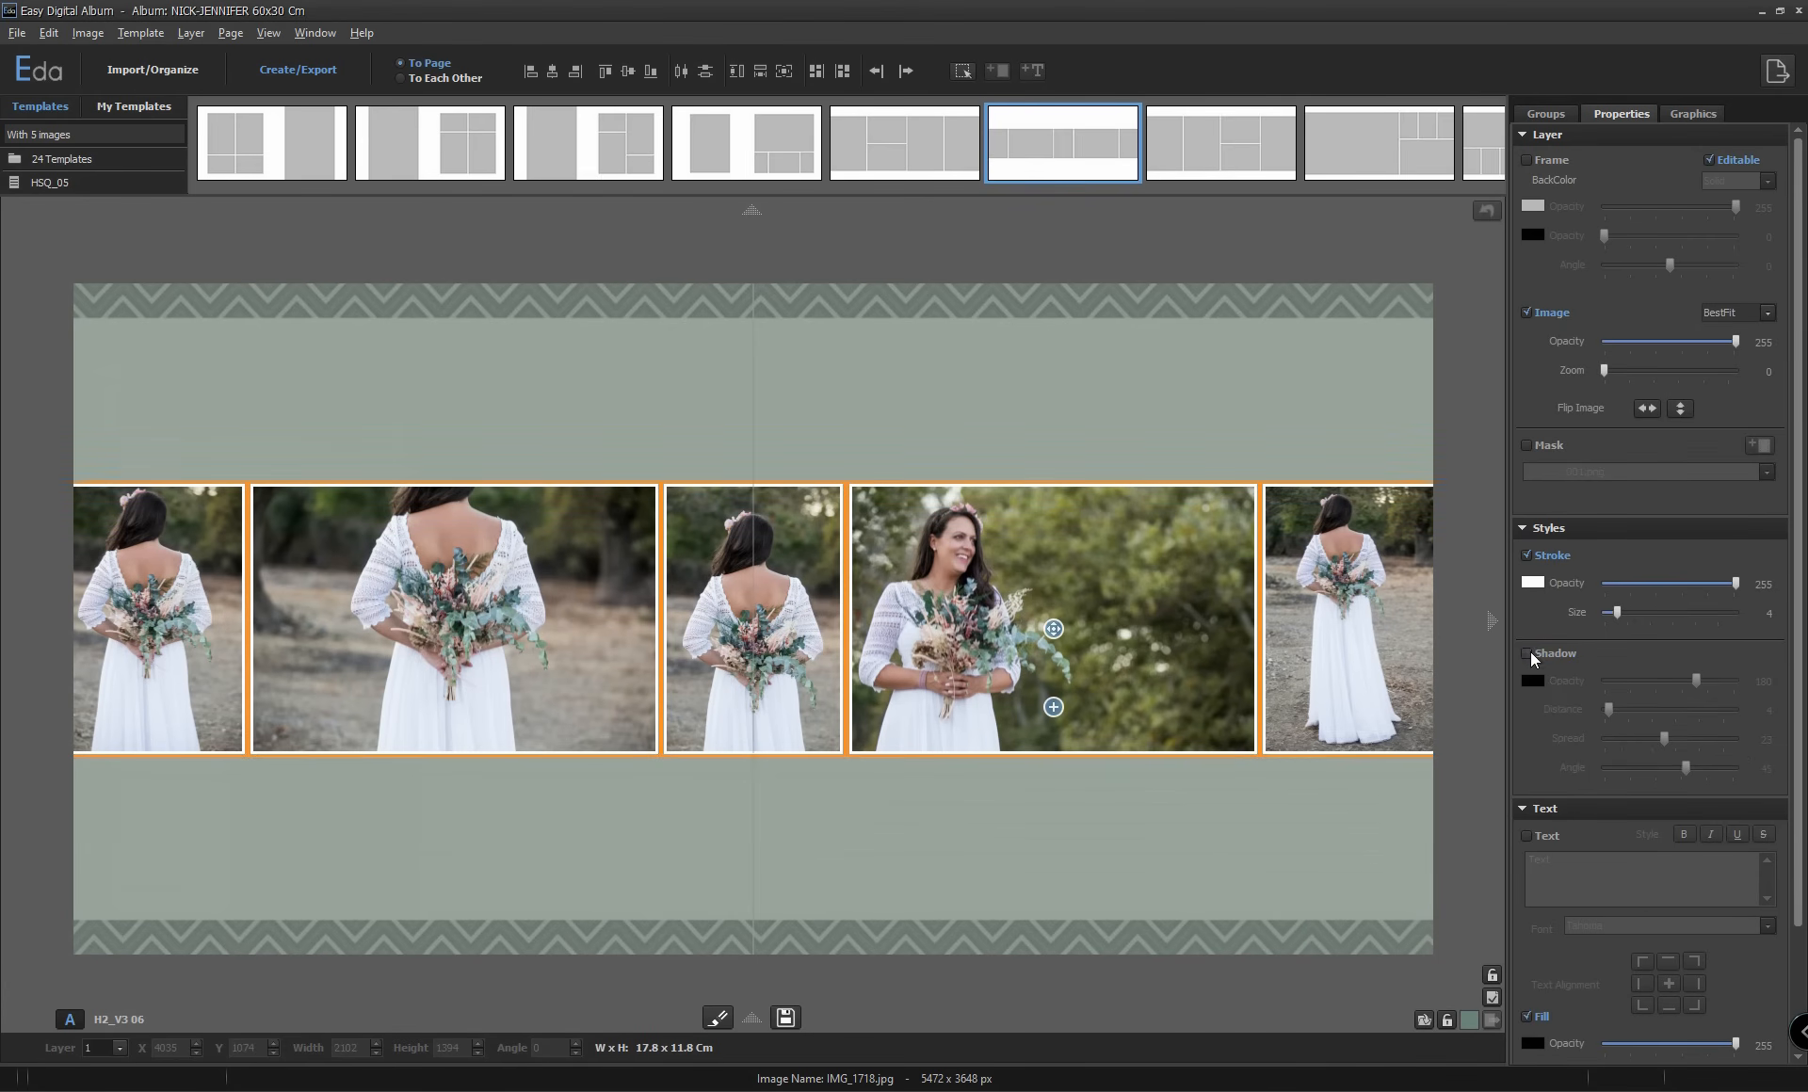
{"action": "left_click", "coordinate": [1290, 810]}
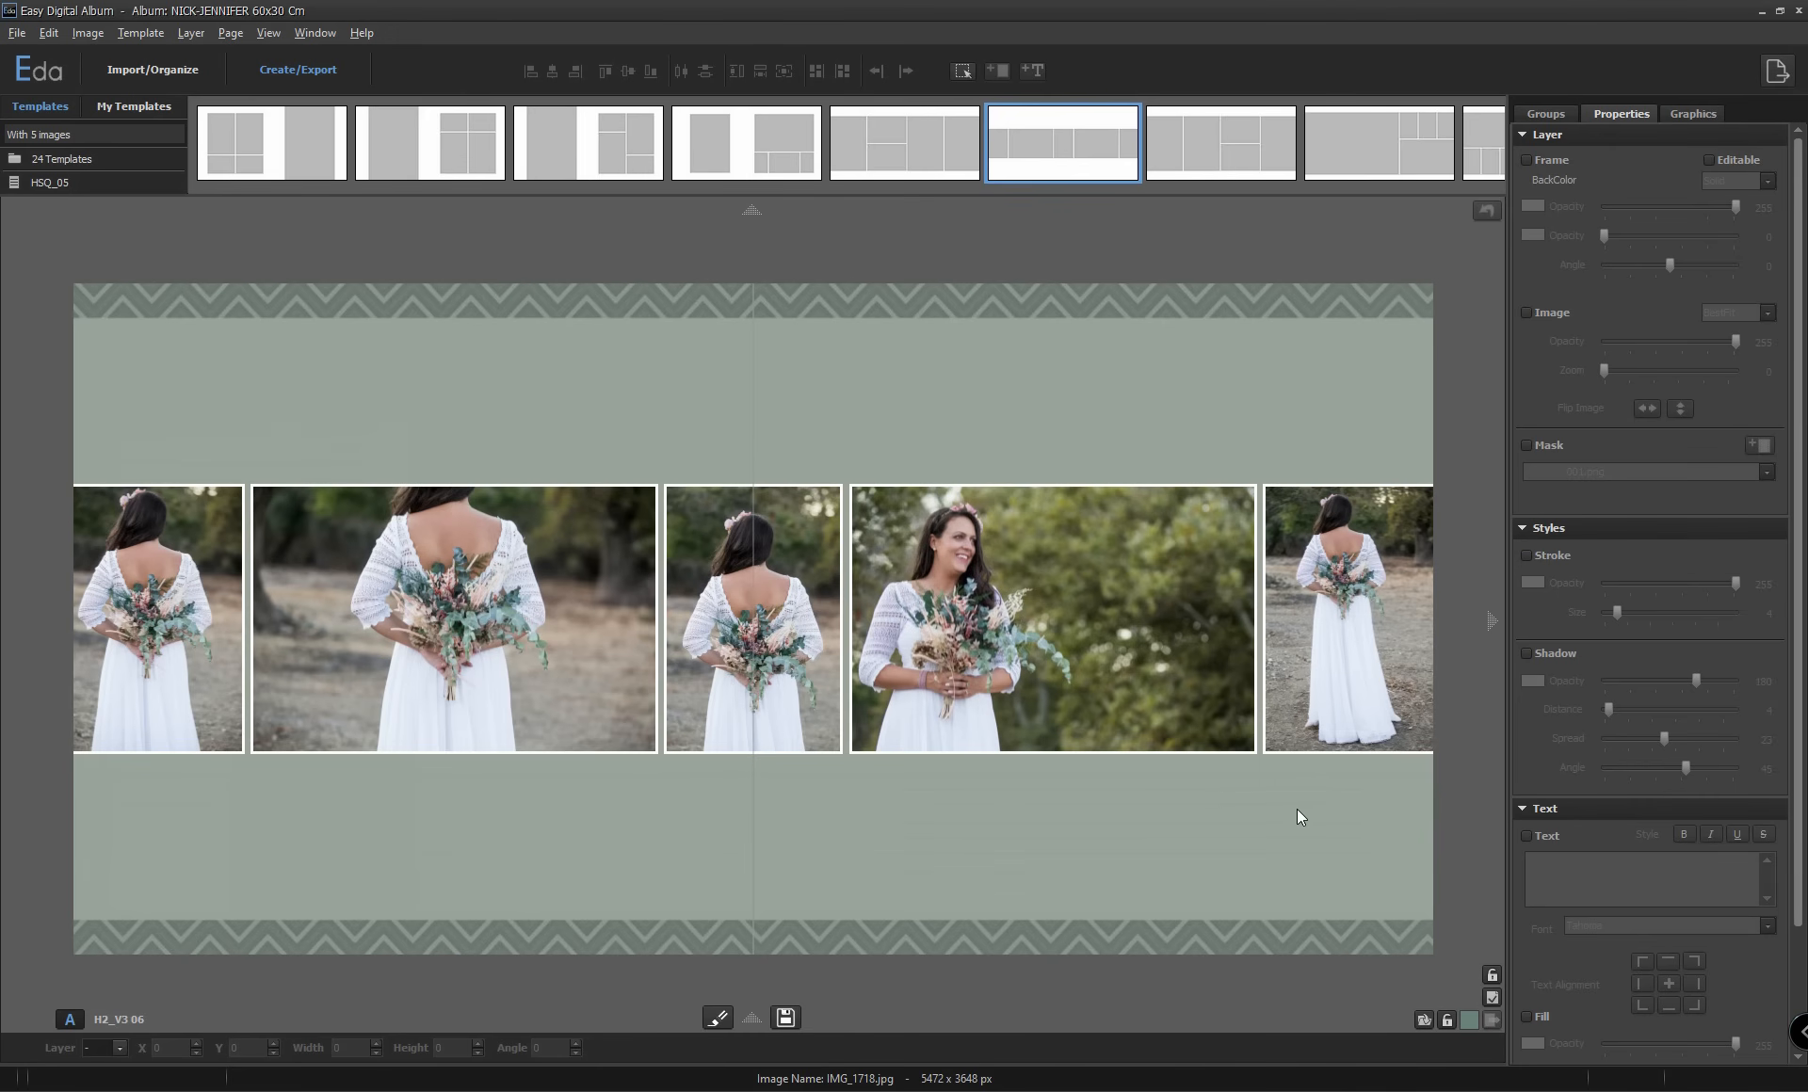
{"action": "left_click", "coordinate": [787, 1018]}
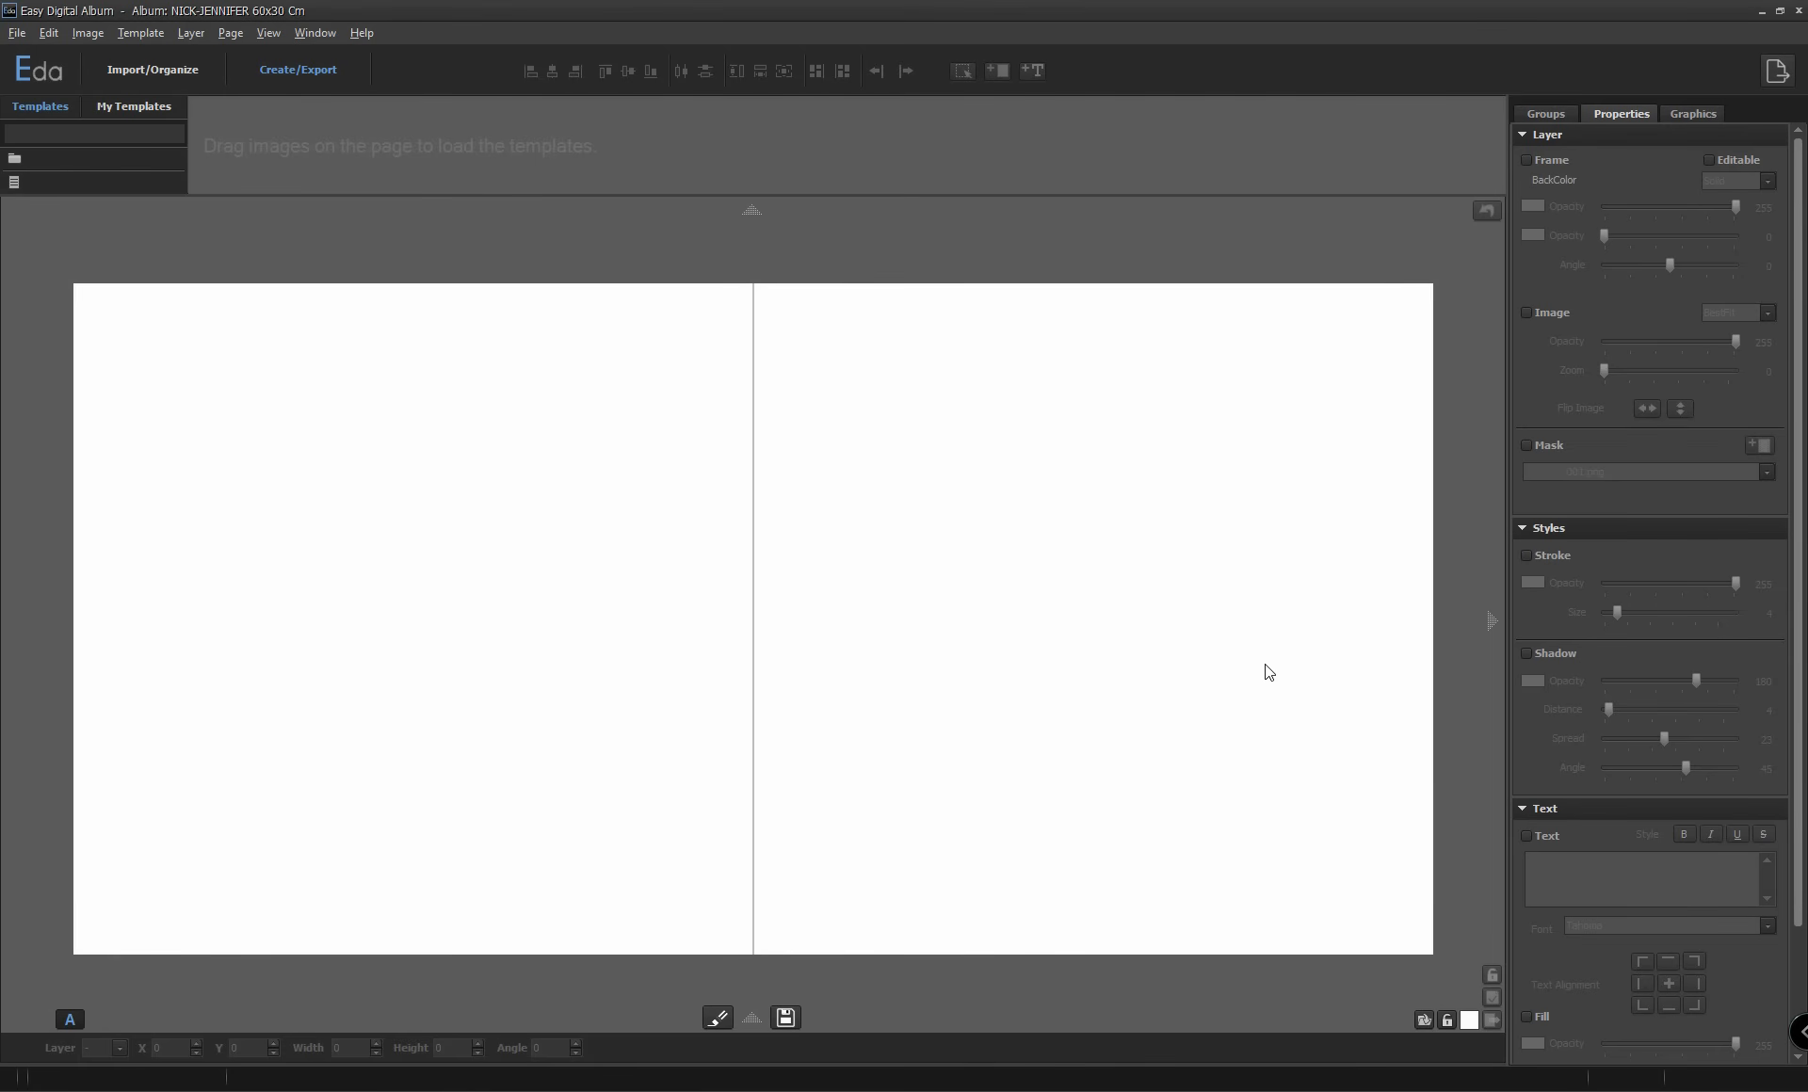
Open the export settings for the album pages and show the available file types.
{"action": "left_click", "coordinate": [1775, 71]}
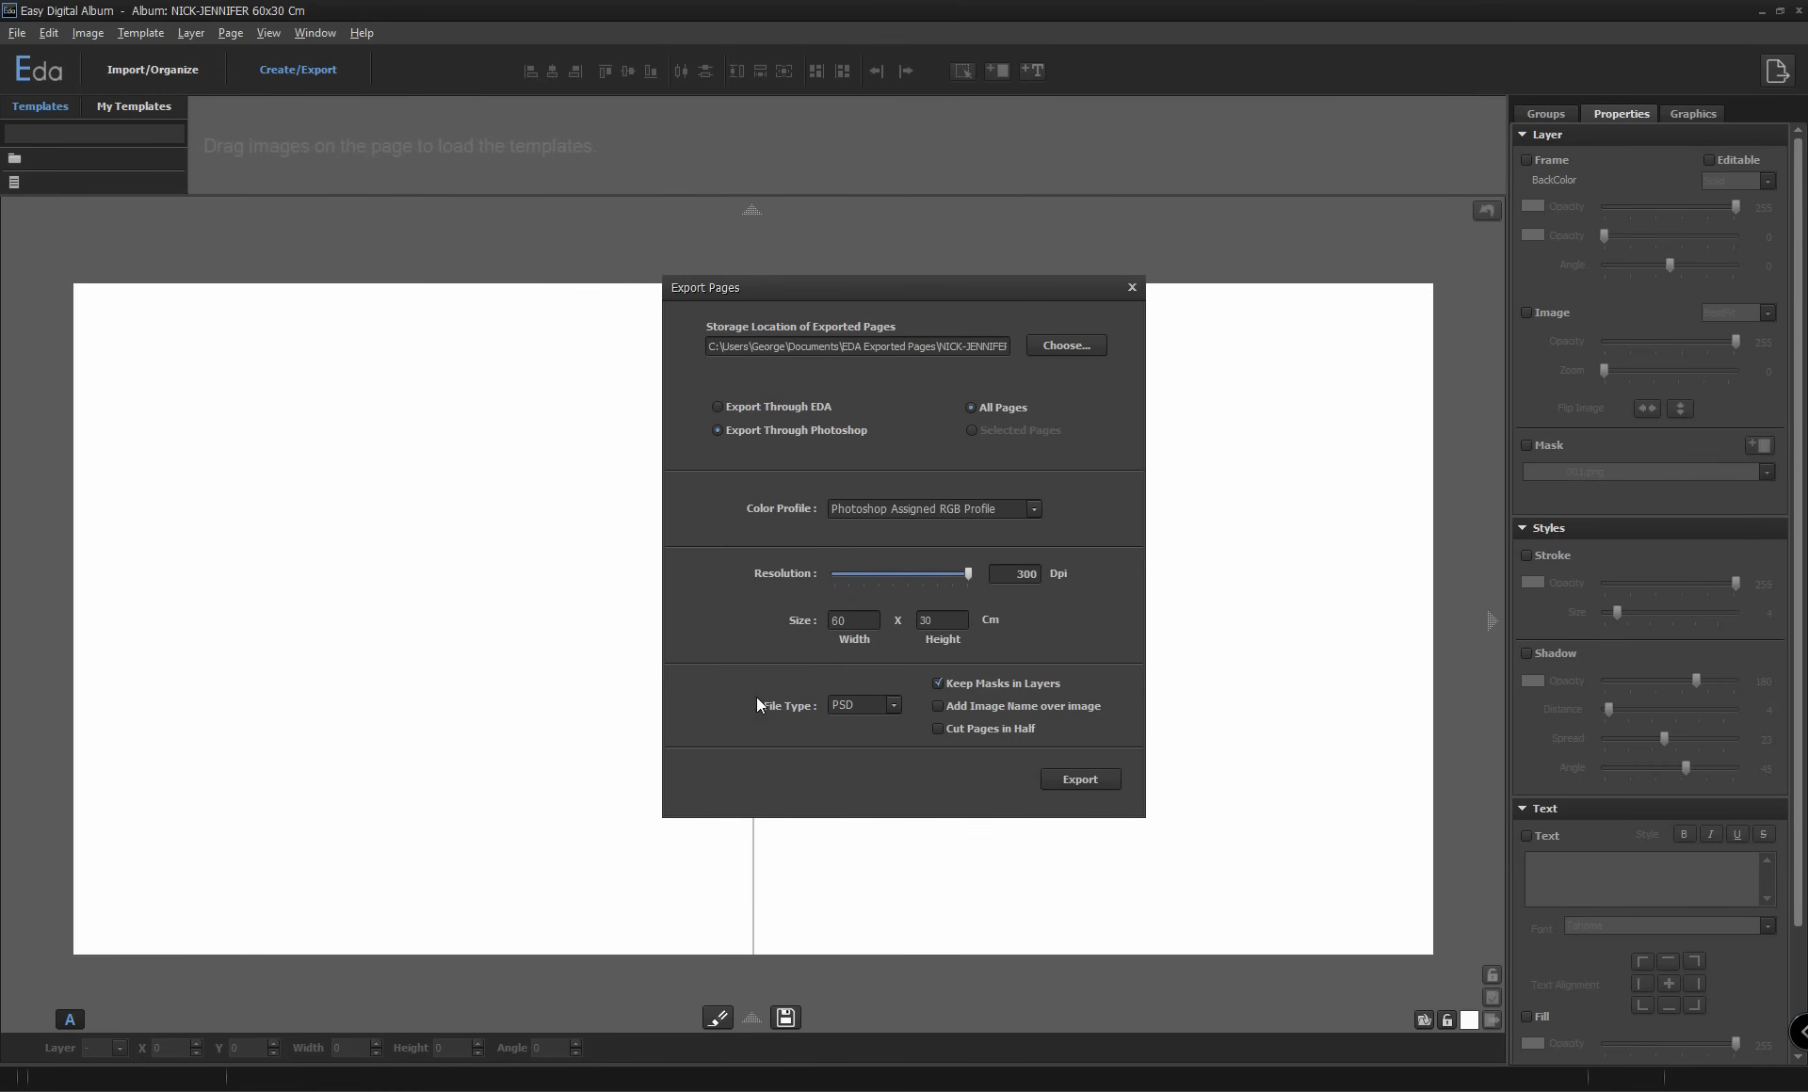
{"action": "left_click", "coordinate": [878, 712]}
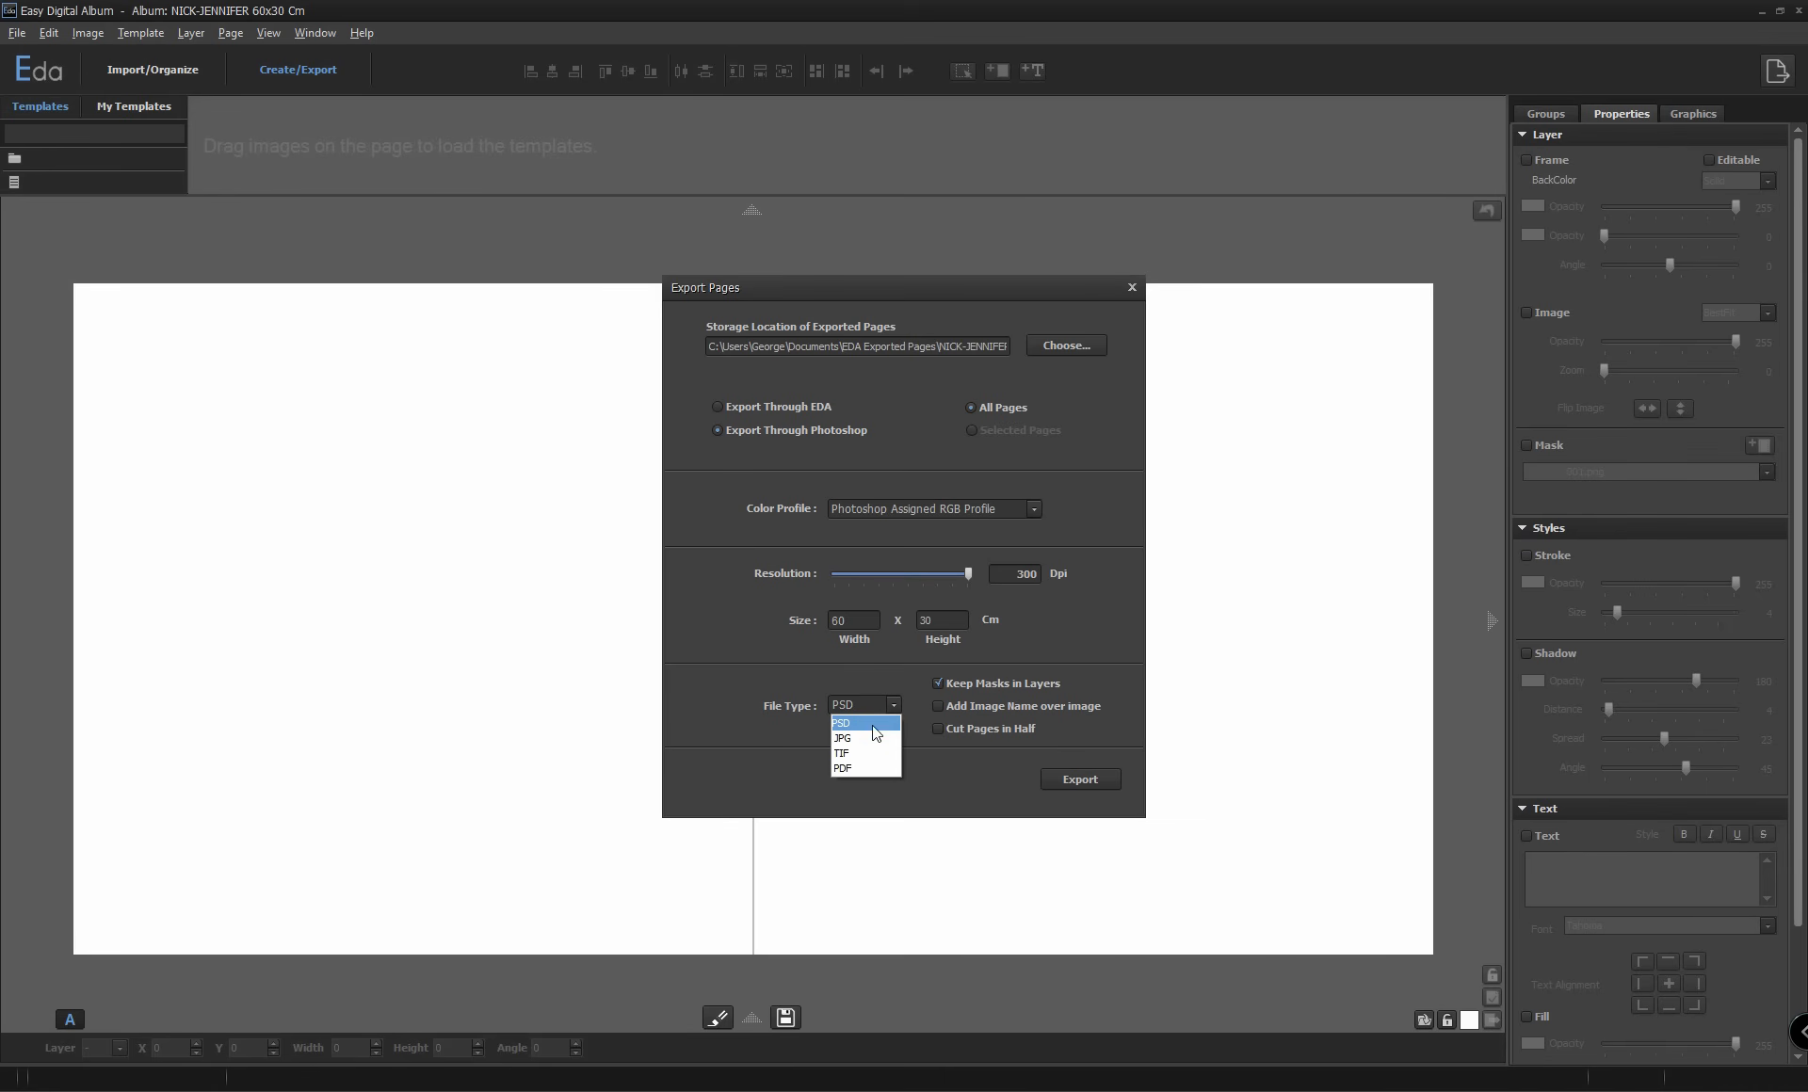